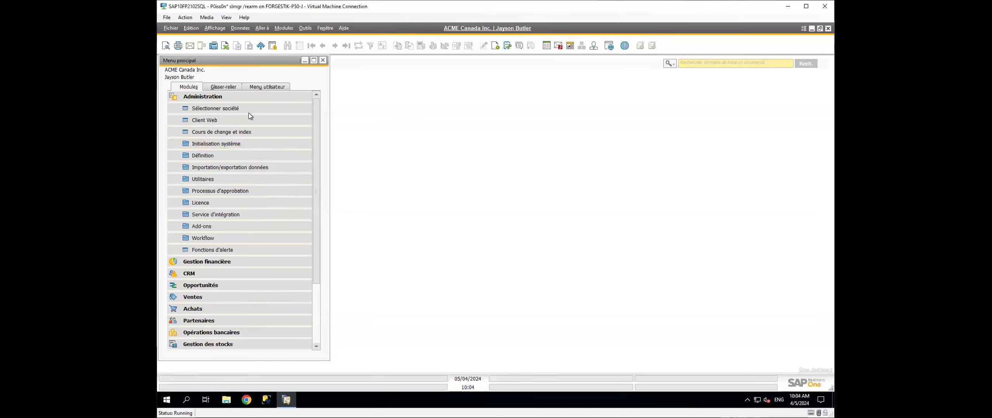
Open the company details under system initialization, enlarge the window, and review the general, accounting and basic initialization settings
{"action": "left_click", "coordinate": [236, 145]}
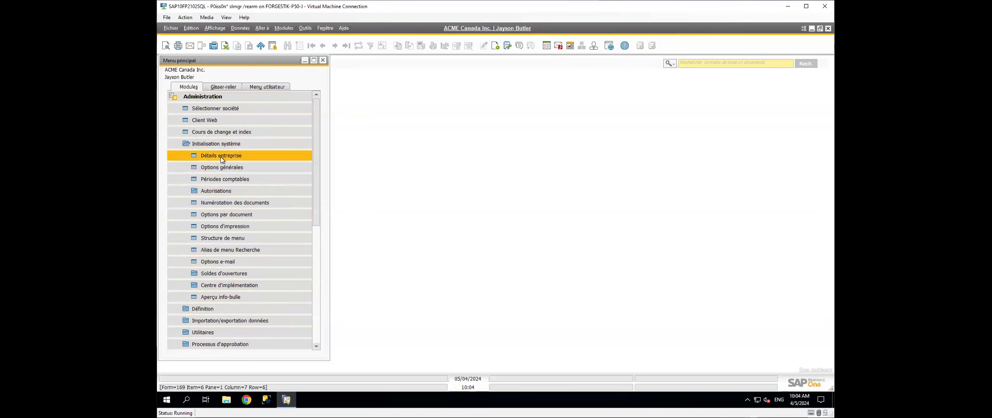
{"action": "left_click", "coordinate": [221, 158]}
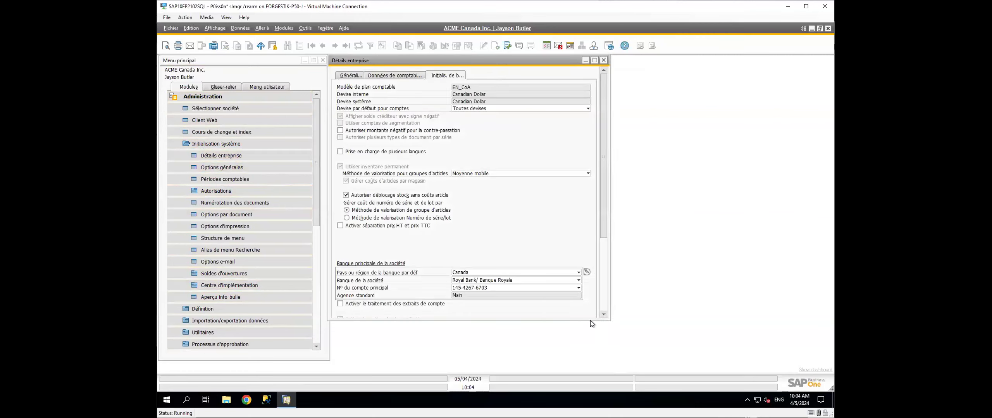
{"action": "left_click_drag", "start_coordinate": [591, 321], "coordinate": [591, 384]}
{"action": "scroll", "coordinate": [502, 181], "scroll_direction": "down", "scroll_amount": 2}
{"action": "scroll", "coordinate": [499, 176], "scroll_direction": "up", "scroll_amount": 2}
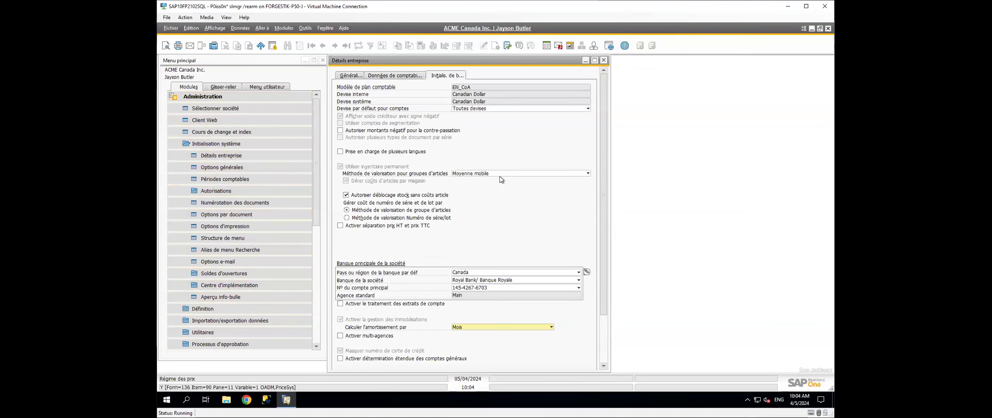
{"action": "left_click", "coordinate": [346, 76]}
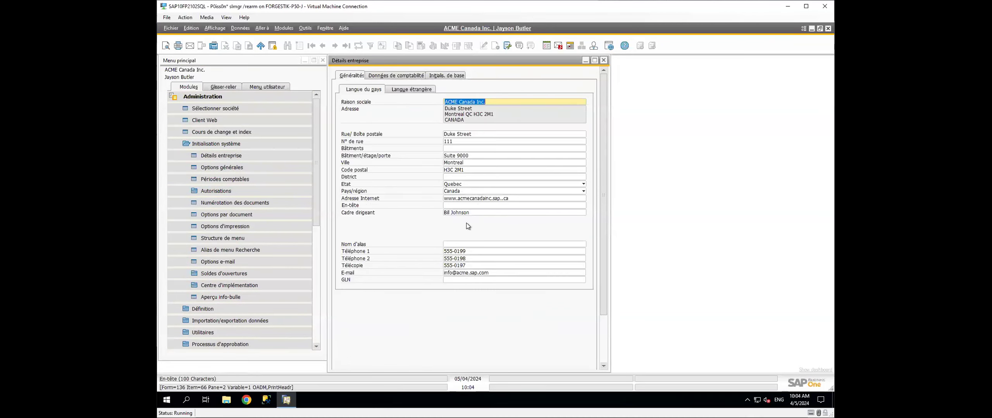
{"action": "left_click", "coordinate": [377, 75]}
{"action": "left_click", "coordinate": [446, 75]}
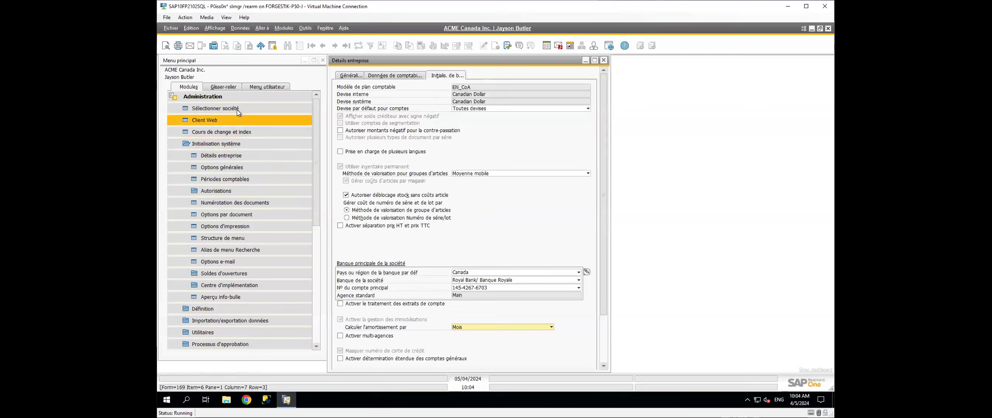
Open the business partner master data form (Fiche partenaire) to view its layout, and close it
{"action": "left_click", "coordinate": [235, 100]}
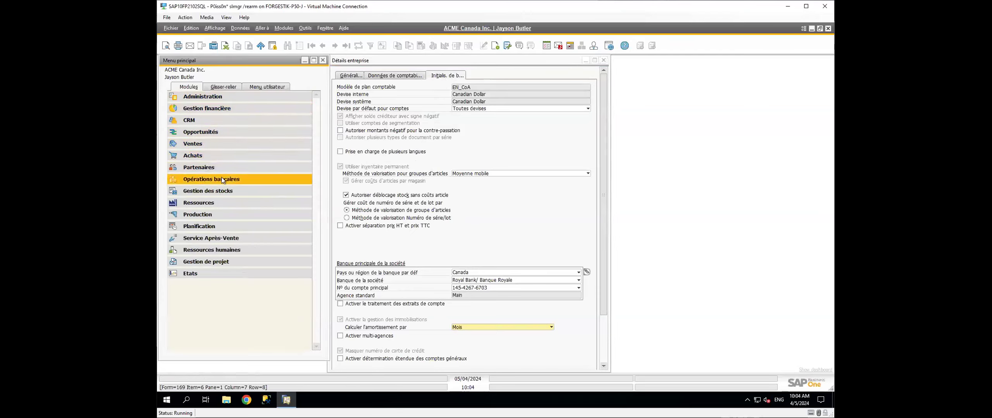
{"action": "left_click", "coordinate": [222, 167]}
{"action": "left_click", "coordinate": [254, 179]}
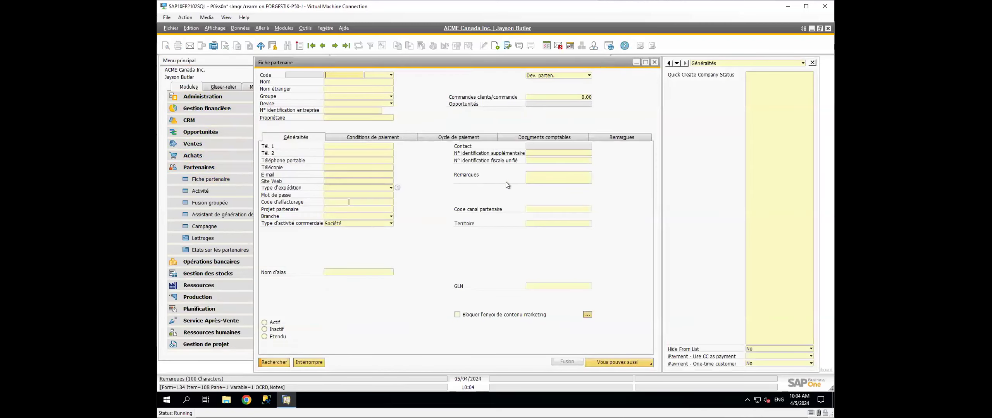
{"action": "left_click_drag", "start_coordinate": [279, 66], "coordinate": [376, 74]}
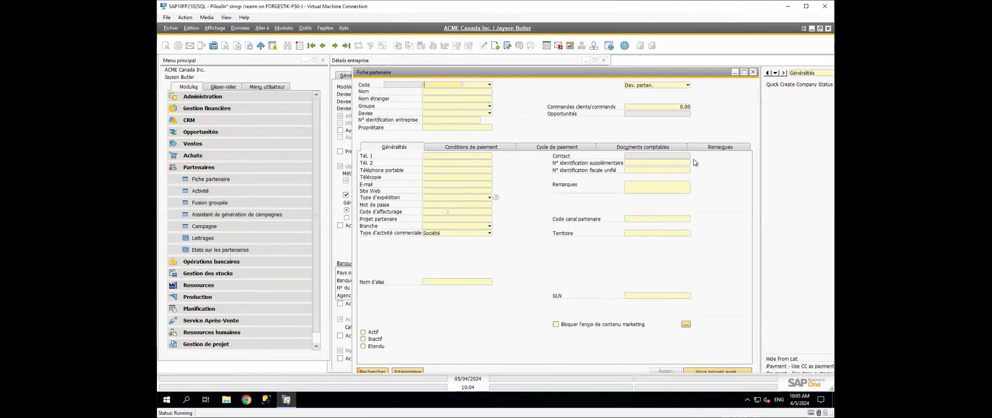
{"action": "key", "text": "Escape"}
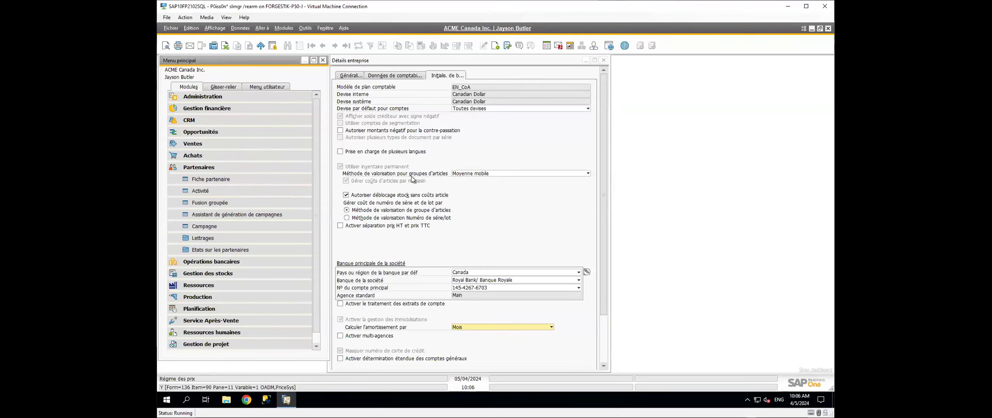
Check the valuation method choices for item groups in the company details and select Moyenne mobile
{"action": "left_click", "coordinate": [463, 172]}
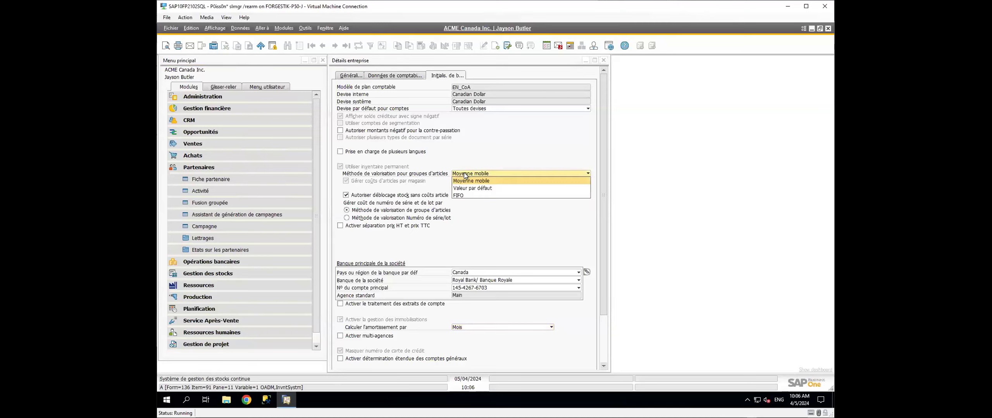
{"action": "left_click", "coordinate": [472, 181]}
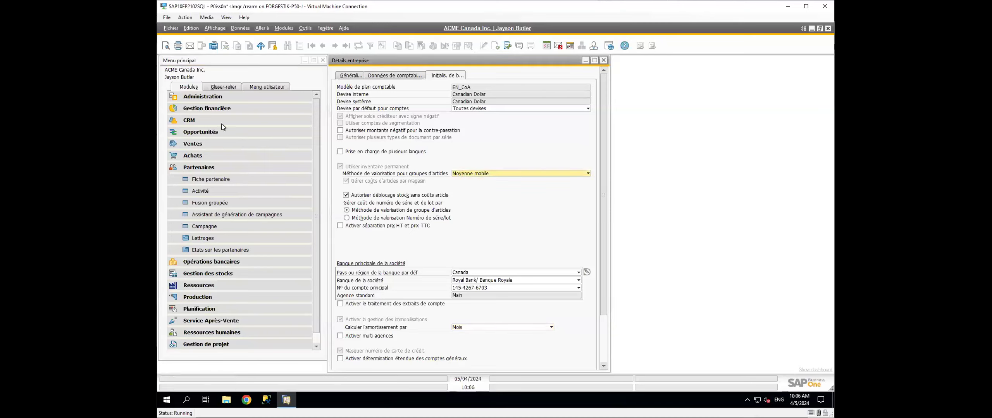
Open the item groups definition under inventory setup, examine its default valuation method choices, and close it
{"action": "left_click", "coordinate": [222, 164]}
{"action": "left_click", "coordinate": [227, 98]}
{"action": "left_click", "coordinate": [220, 155]}
{"action": "left_click", "coordinate": [219, 191]}
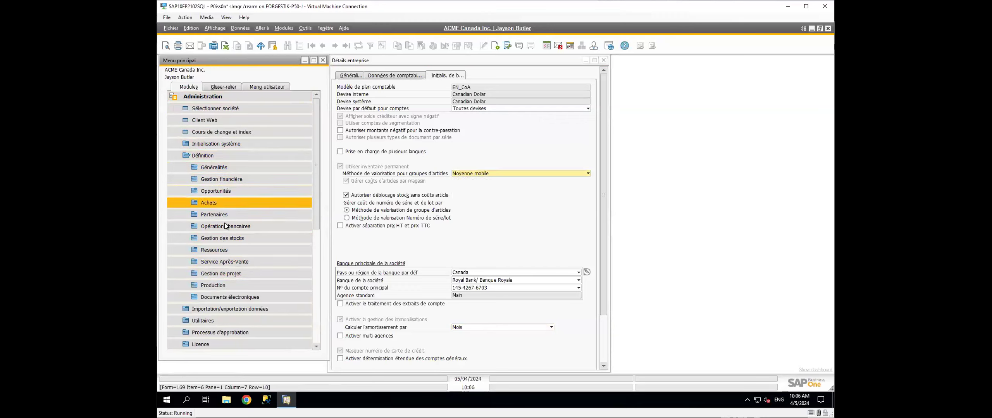
{"action": "left_click", "coordinate": [226, 238]}
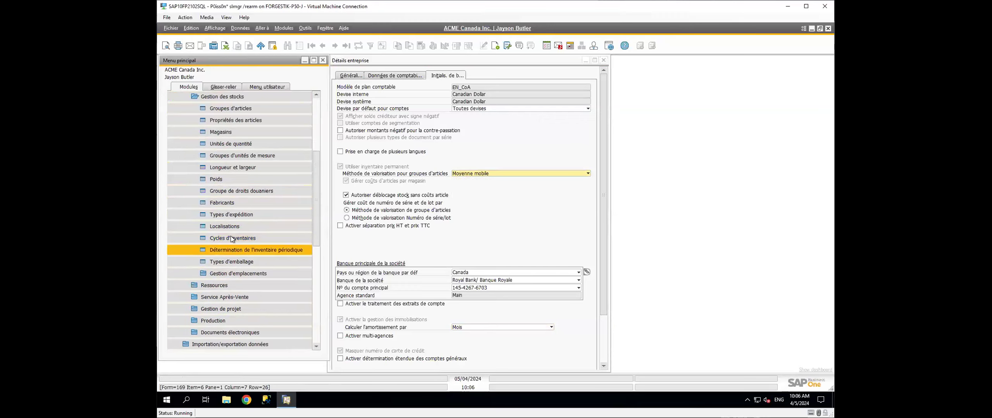
{"action": "left_click", "coordinate": [239, 108]}
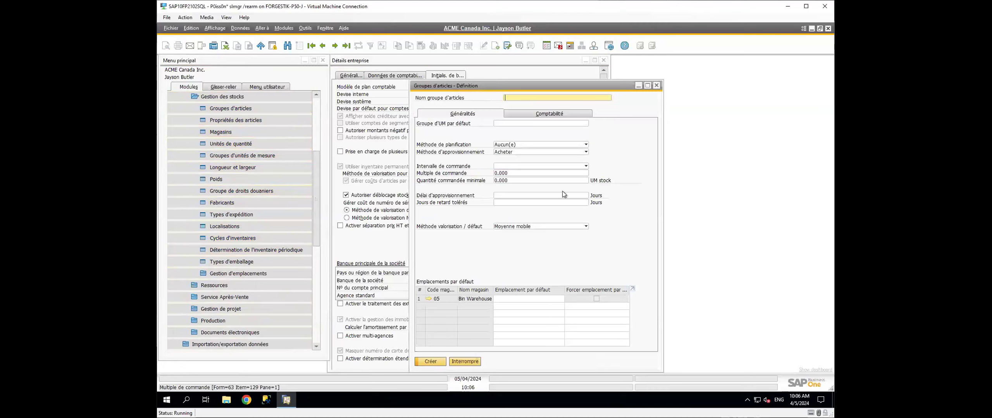
{"action": "left_click", "coordinate": [518, 225]}
{"action": "left_click", "coordinate": [516, 225]}
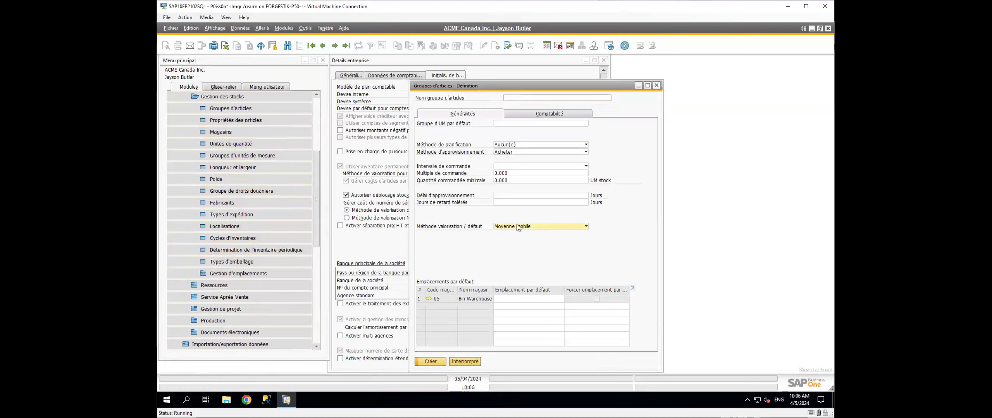
{"action": "left_click", "coordinate": [516, 226]}
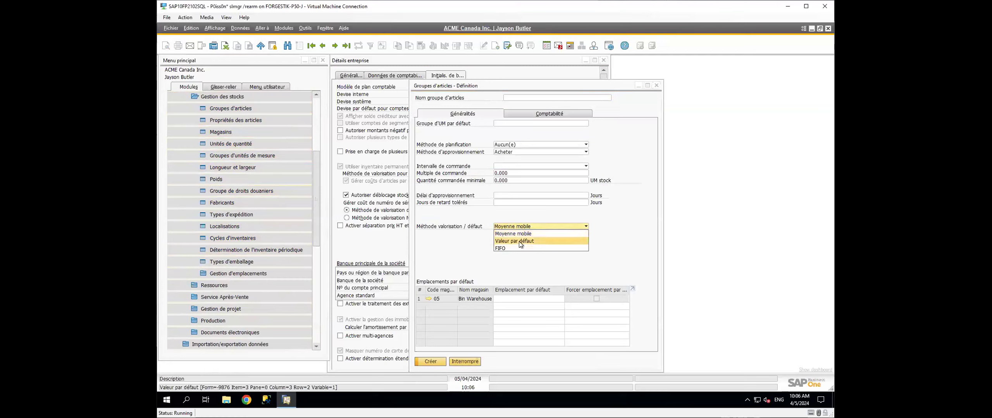
{"action": "left_click", "coordinate": [636, 227]}
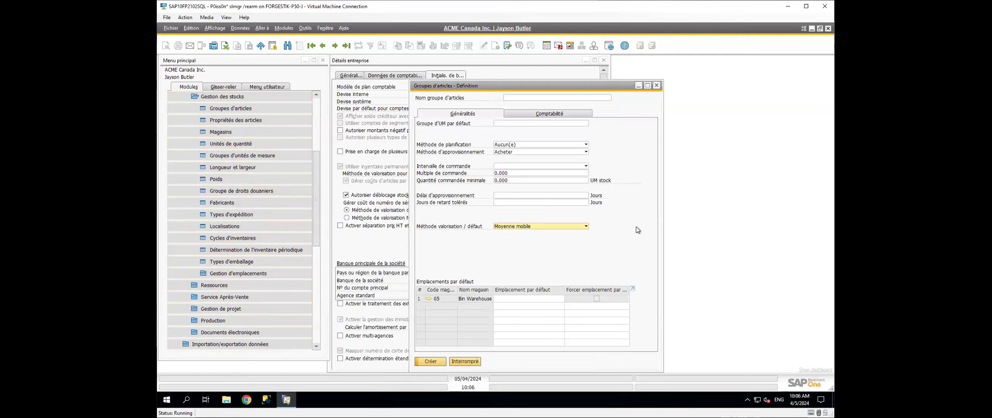
{"action": "left_click", "coordinate": [655, 85]}
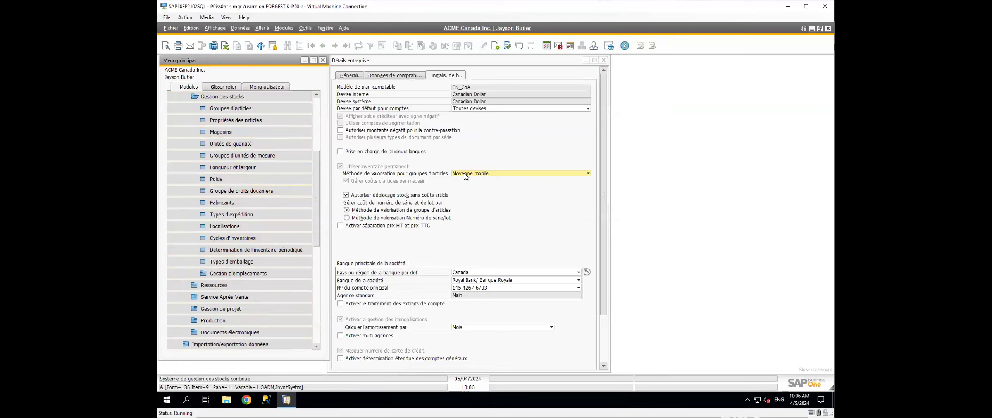
Review the item group valuation methods and the serial and batch cost options in the company details
{"action": "left_click", "coordinate": [463, 174]}
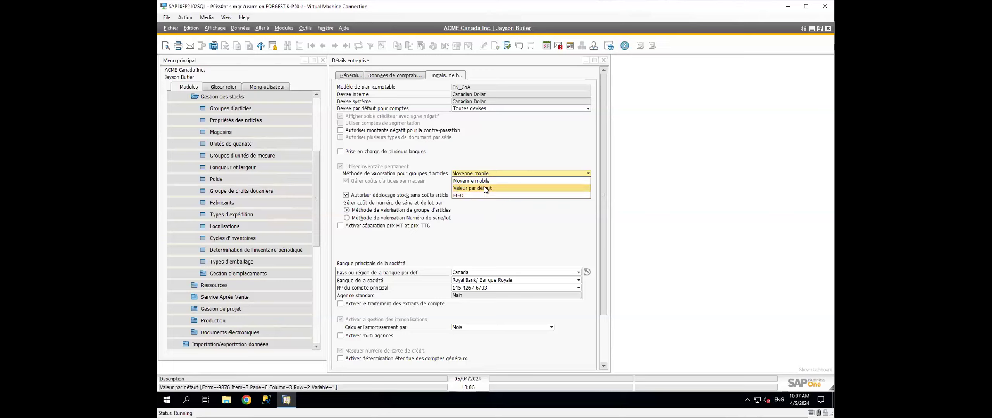
{"action": "left_click", "coordinate": [534, 220]}
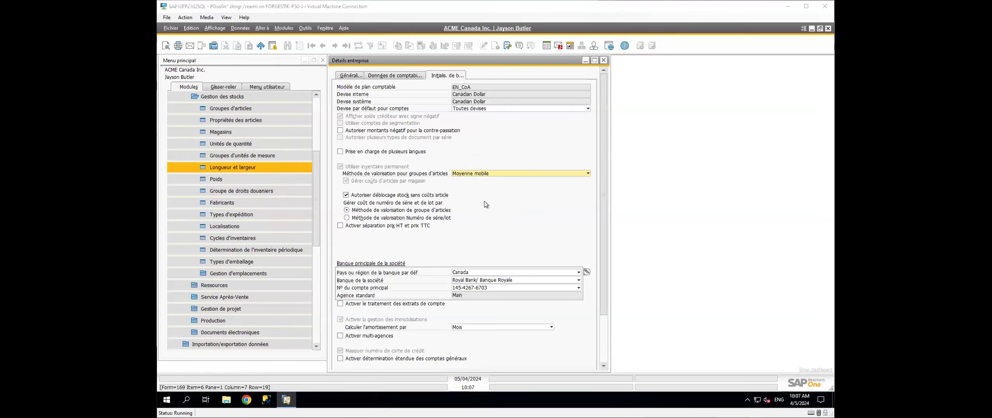
{"action": "scroll", "coordinate": [547, 245], "scroll_direction": "down", "scroll_amount": 2}
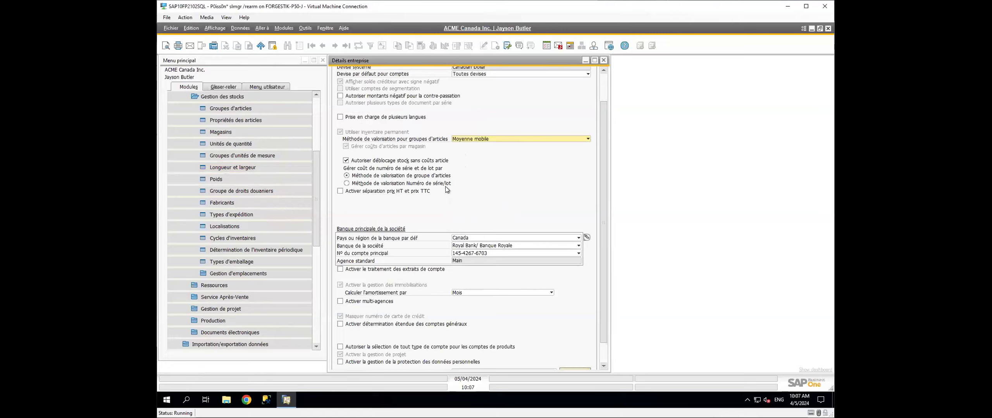
{"action": "scroll", "coordinate": [427, 182], "scroll_direction": "up", "scroll_amount": 1}
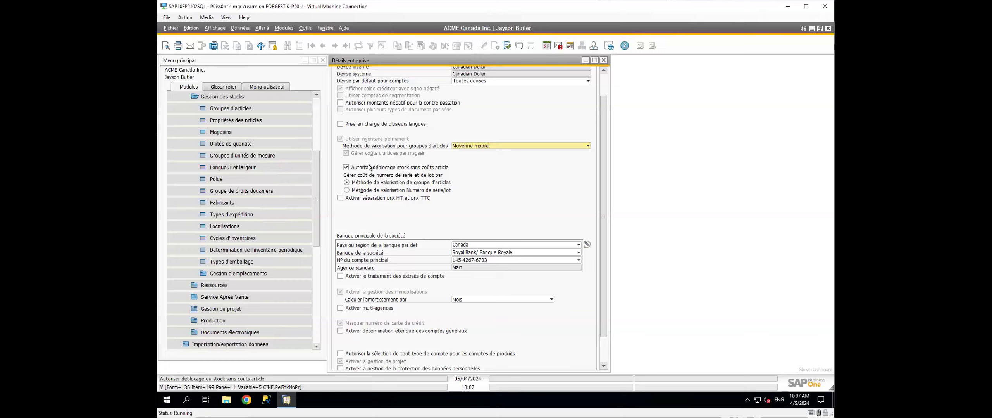
Disable Autoriser déblocage stock sans coûts article and enable Activer détermination étendue des comptes généraux in the company details
{"action": "left_click", "coordinate": [346, 166]}
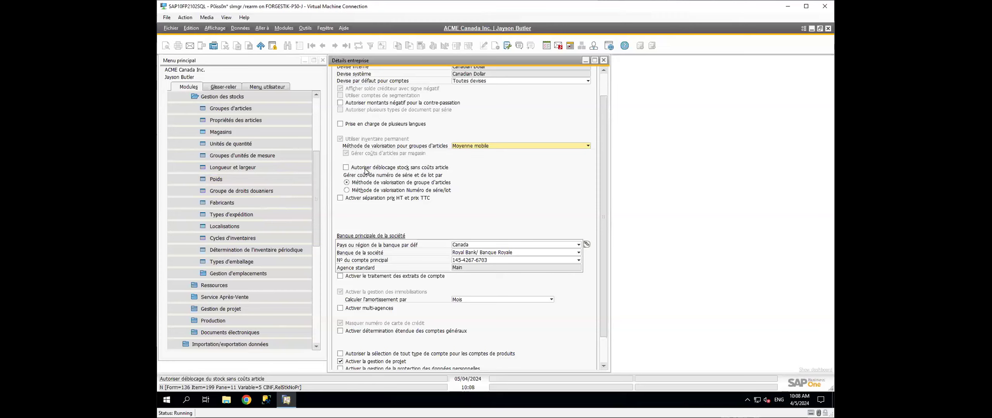
{"action": "scroll", "coordinate": [396, 181], "scroll_direction": "down", "scroll_amount": 2}
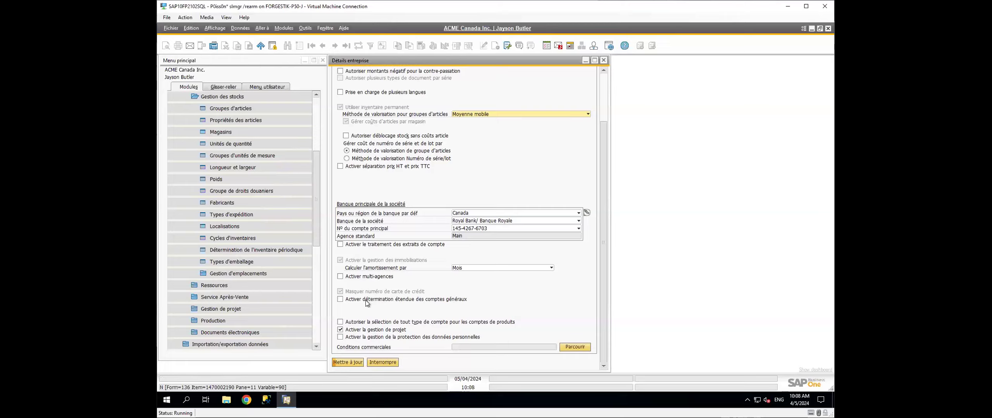
{"action": "left_click", "coordinate": [339, 299]}
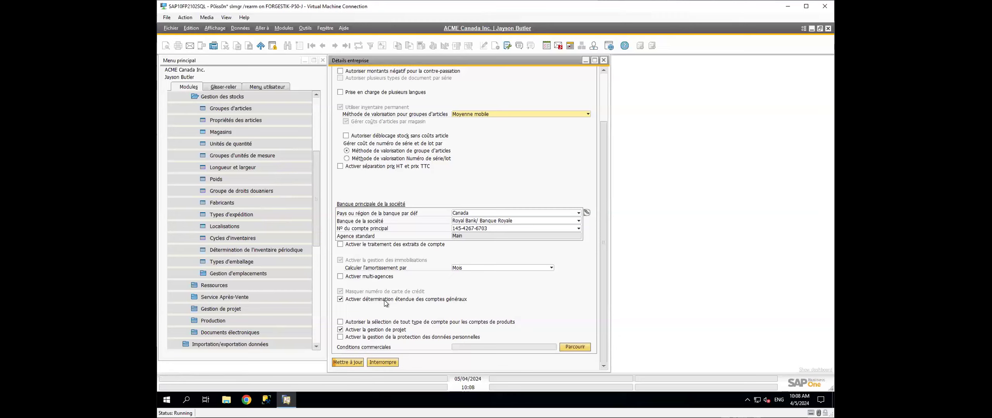
Open the warehouse definition, examine the general ledger accounts assigned to warehouse 01 General Warehouse, and close it
{"action": "left_click", "coordinate": [232, 132]}
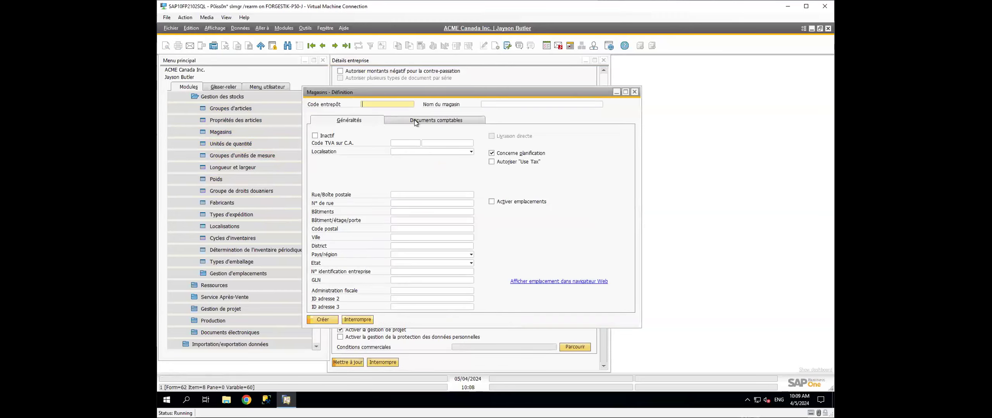
{"action": "left_click_drag", "start_coordinate": [422, 95], "coordinate": [433, 95]}
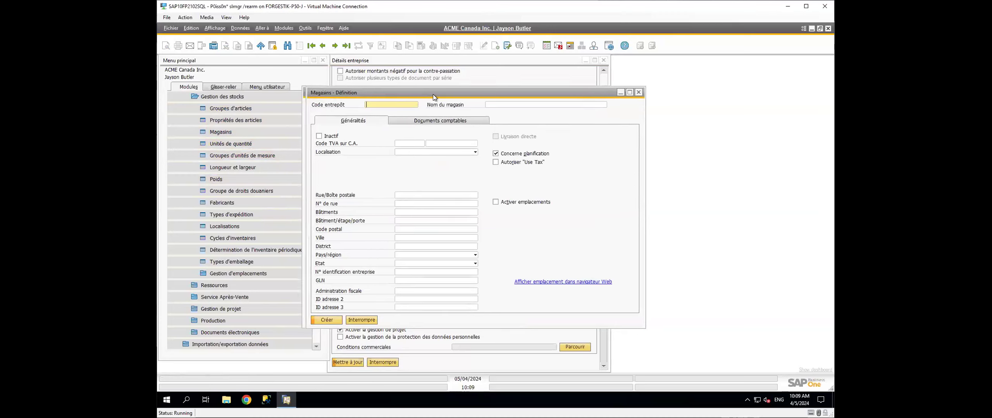
{"action": "key", "text": "ctrl+Page_Up"}
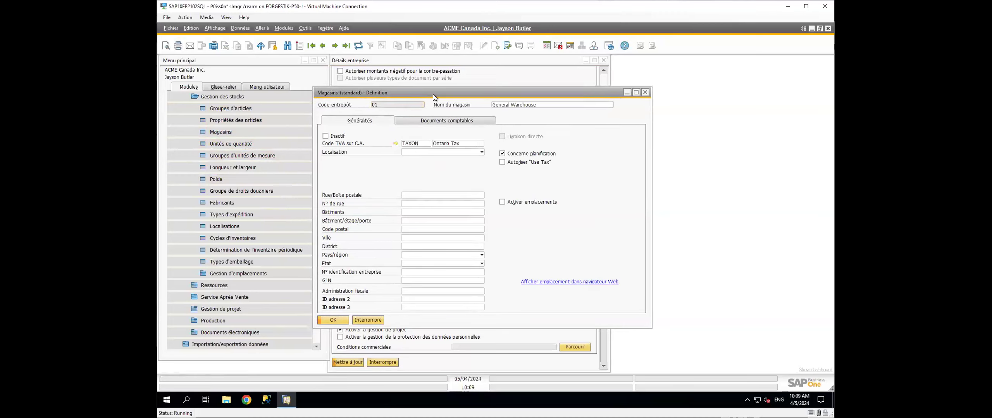
{"action": "left_click", "coordinate": [454, 121]}
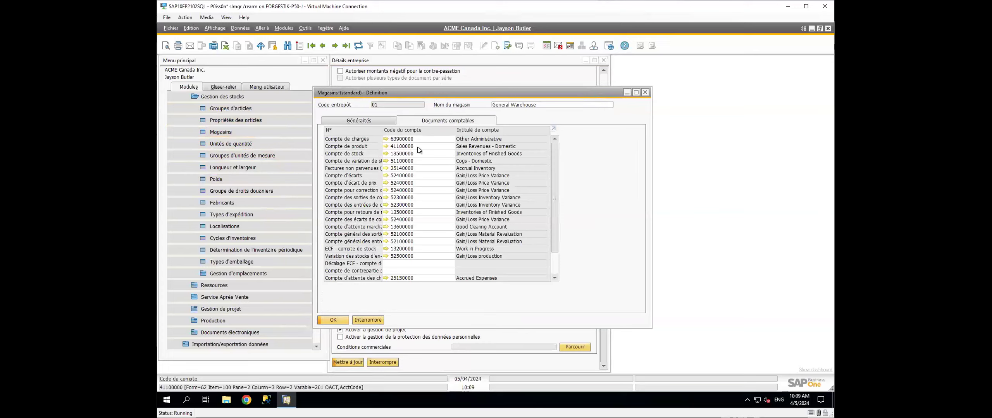
{"action": "mouse_move", "coordinate": [418, 150]}
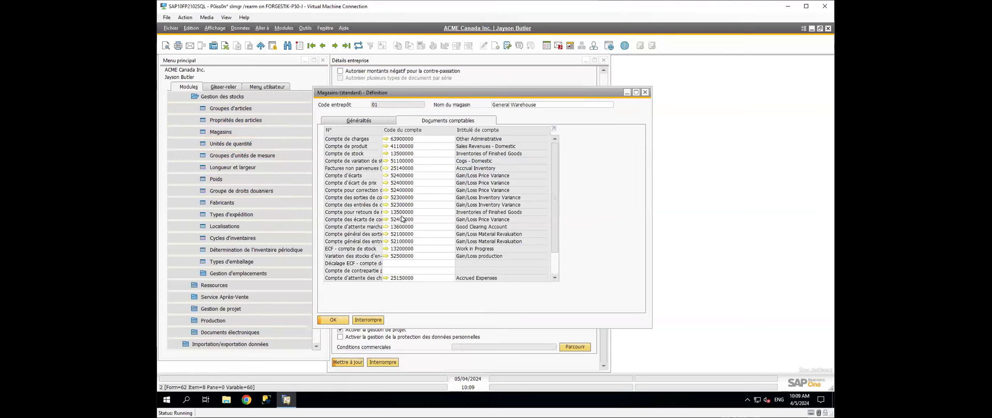
{"action": "mouse_move", "coordinate": [411, 175]}
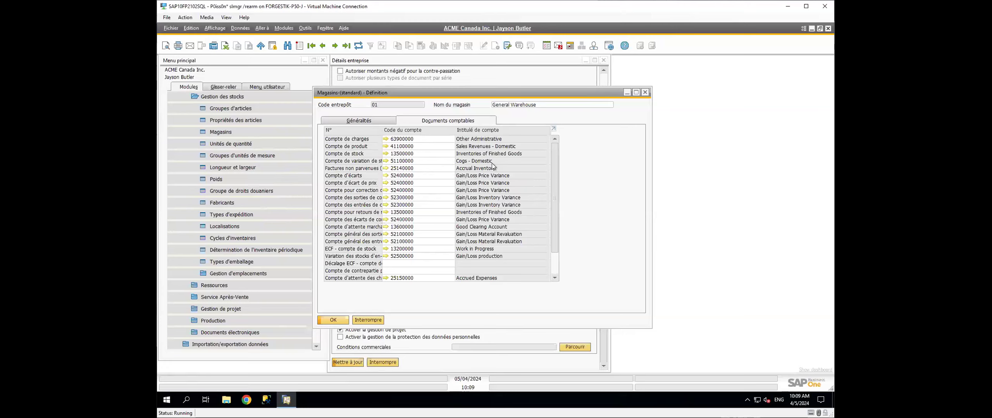
{"action": "key", "text": "Escape"}
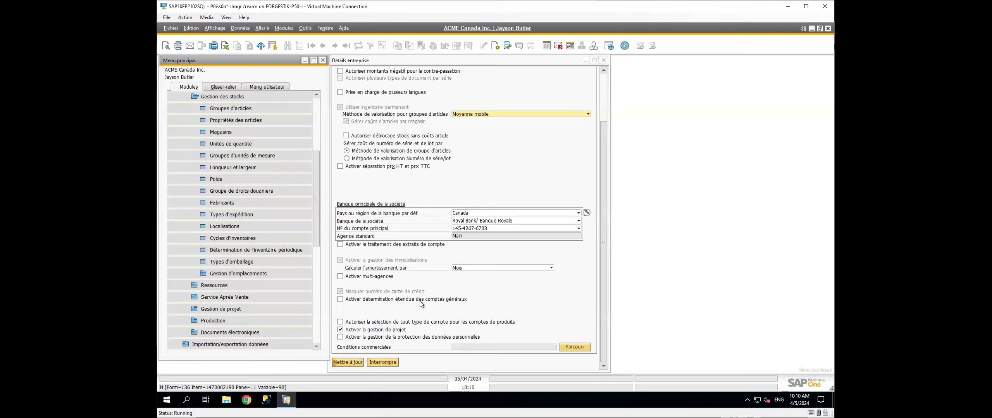
Review the basic initialization settings of the company details once more and close the main menu
{"action": "left_click", "coordinate": [265, 330]}
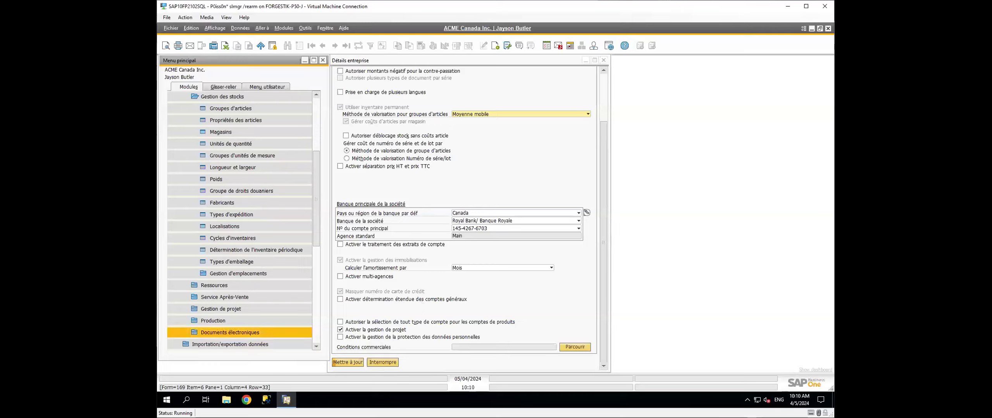
{"action": "left_click", "coordinate": [485, 143]}
{"action": "scroll", "coordinate": [480, 144], "scroll_direction": "up", "scroll_amount": 3}
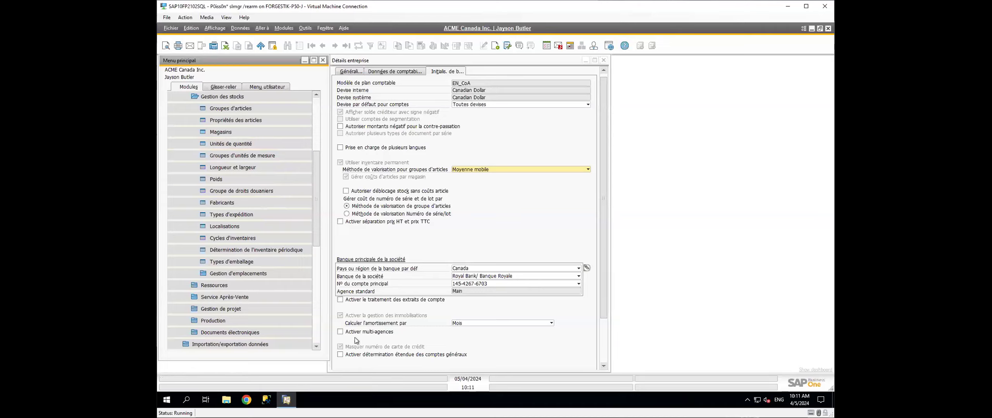
{"action": "key", "text": "Escape"}
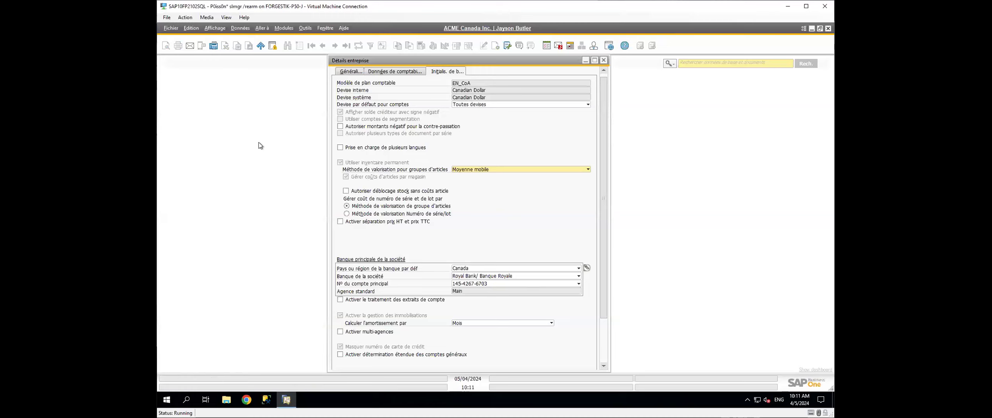
Close the company details without saving the changes
{"action": "left_click", "coordinate": [310, 28]}
{"action": "mouse_move", "coordinate": [325, 28]}
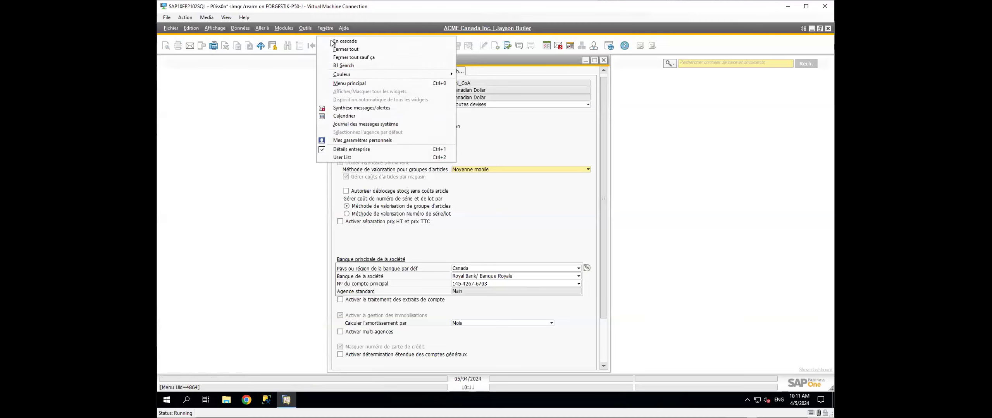
{"action": "left_click", "coordinate": [350, 82]}
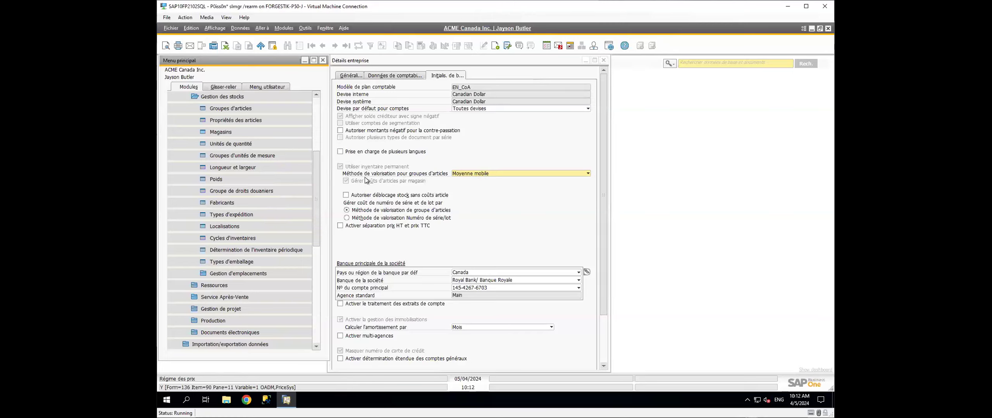
{"action": "key", "text": "ctrl+m"}
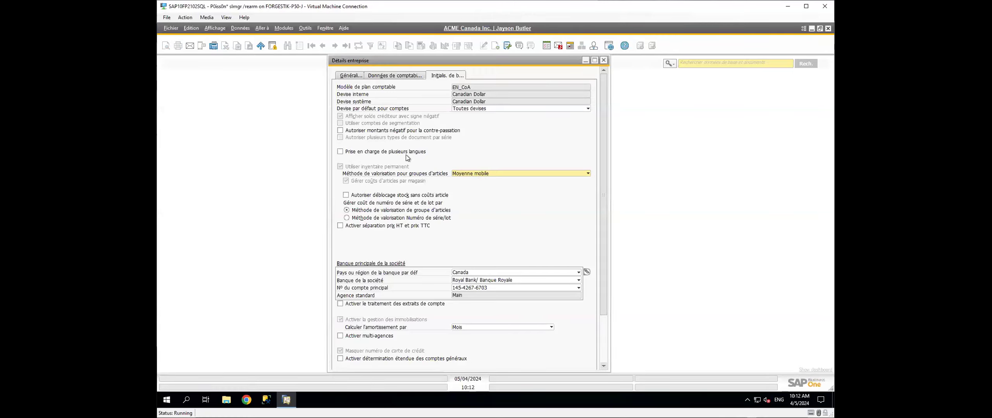
{"action": "key", "text": "Escape"}
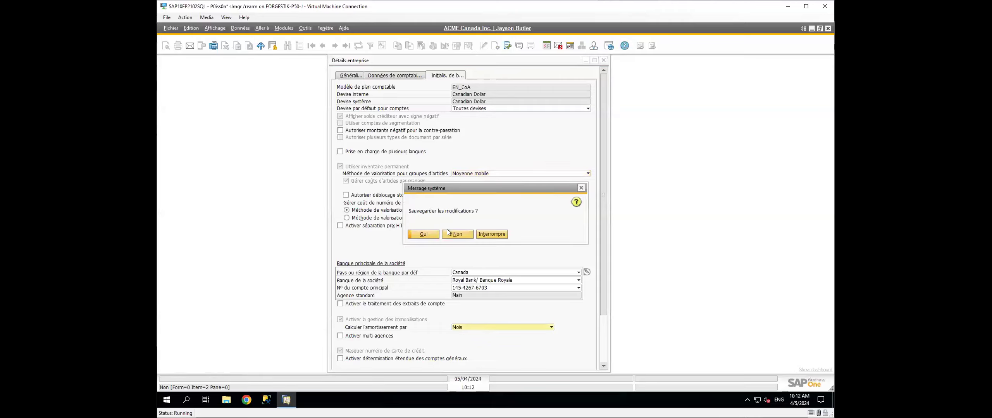
{"action": "left_click", "coordinate": [457, 234]}
Reopen the main menu and return to the top of the Administration module
{"action": "left_click", "coordinate": [327, 28]}
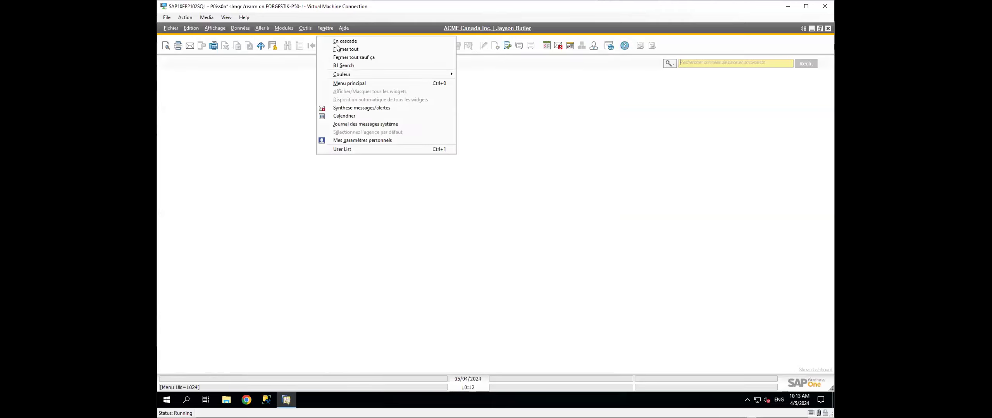
{"action": "left_click", "coordinate": [351, 83]}
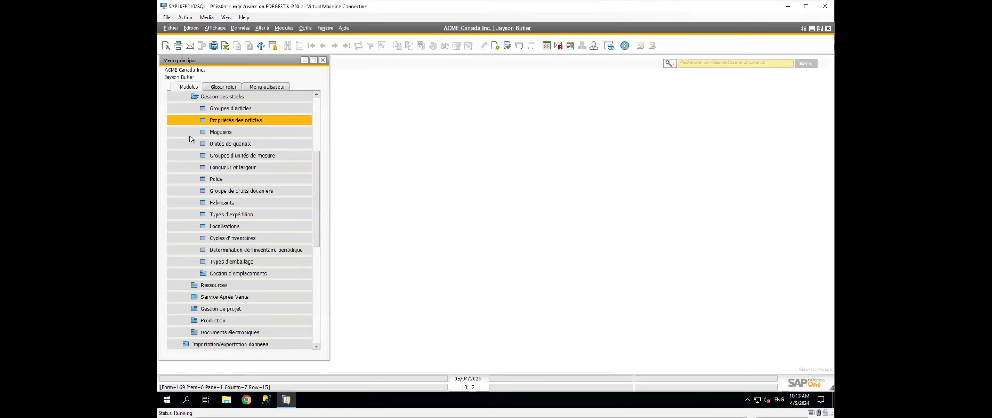
{"action": "key", "text": "Up"}
{"action": "key", "text": "Up"}
{"action": "key", "text": "Up"}
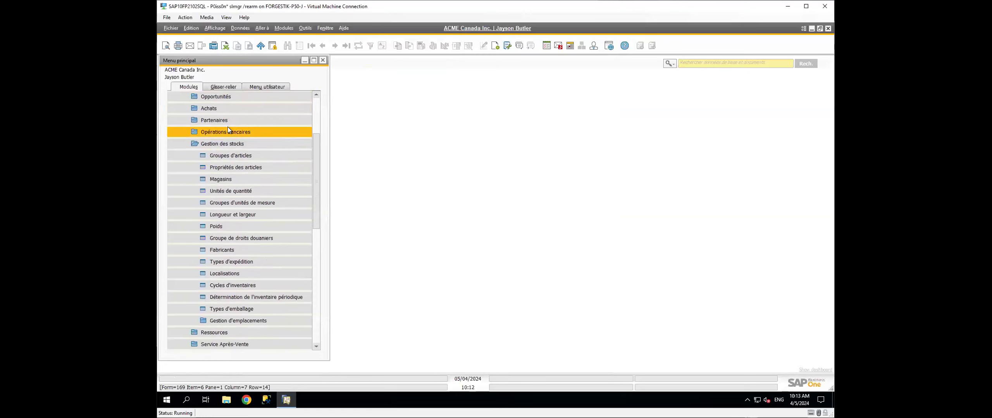
{"action": "left_click", "coordinate": [221, 169]}
{"action": "key", "text": "Up"}
{"action": "key", "text": "Up"}
{"action": "key", "text": "Up"}
{"action": "key", "text": "Up"}
{"action": "key", "text": "Up"}
{"action": "key", "text": "Up"}
{"action": "key", "text": "Up"}
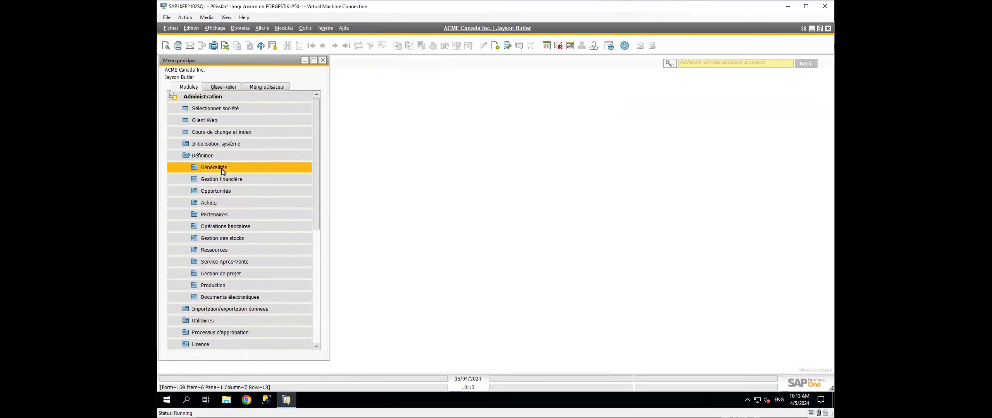
Open Options générales from the system initialization, show the Partenaires settings, and move the window clear of the main menu
{"action": "left_click", "coordinate": [220, 144]}
{"action": "left_click", "coordinate": [223, 168]}
{"action": "left_click", "coordinate": [226, 155]}
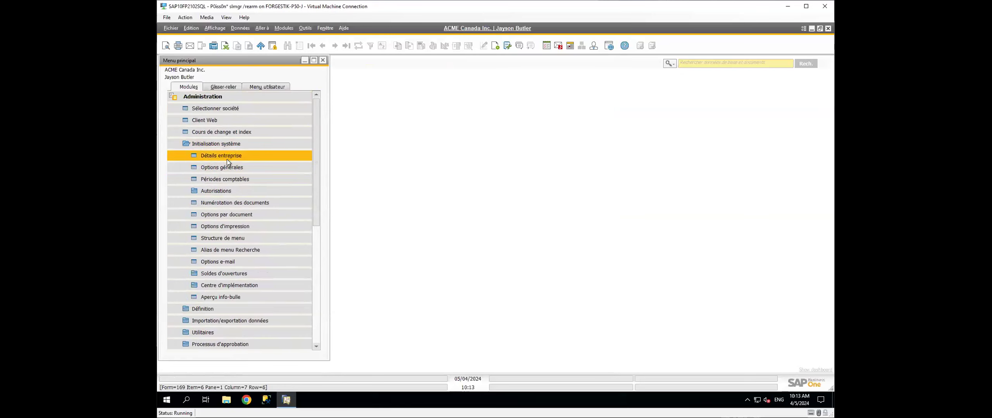
{"action": "left_click", "coordinate": [227, 167]}
{"action": "double_click", "coordinate": [228, 166]}
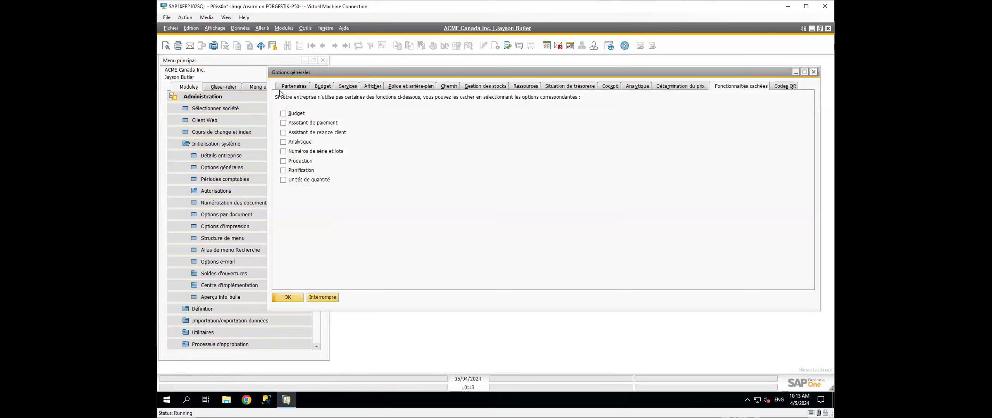
{"action": "left_click", "coordinate": [294, 86]}
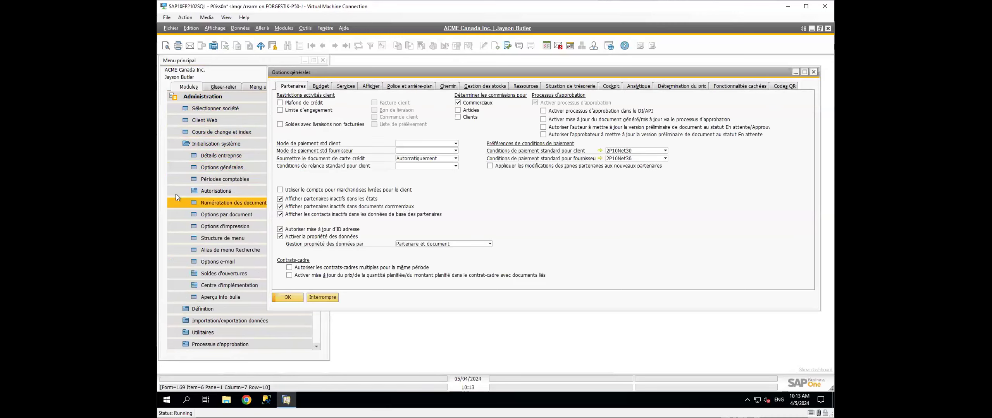
{"action": "left_click_drag", "start_coordinate": [301, 73], "coordinate": [327, 74]}
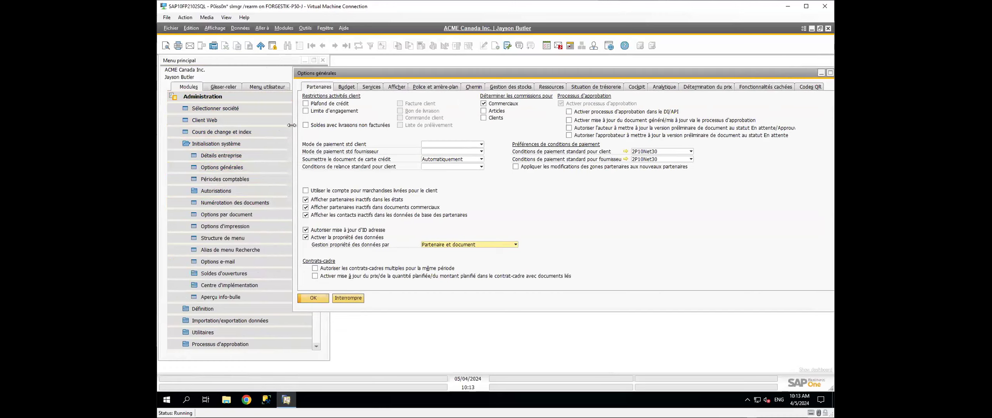
Enable the customer restriction Plafond de crédit and apply it only to Commande client
{"action": "left_click", "coordinate": [306, 104]}
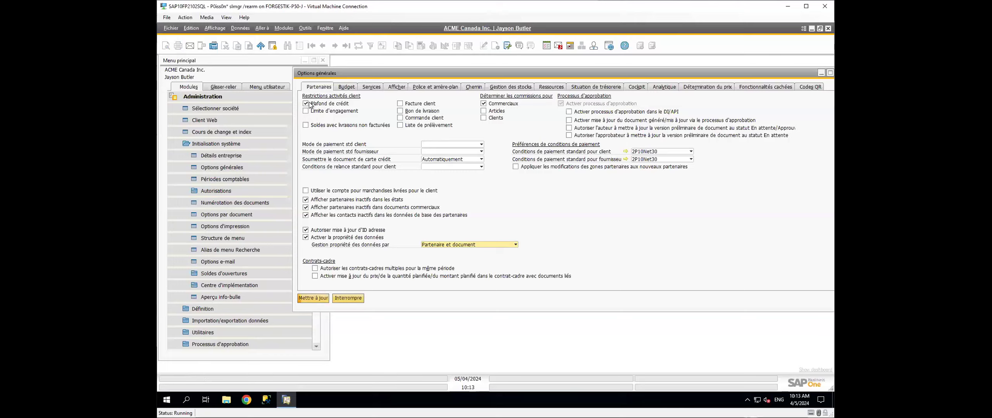
{"action": "left_click", "coordinate": [400, 104]}
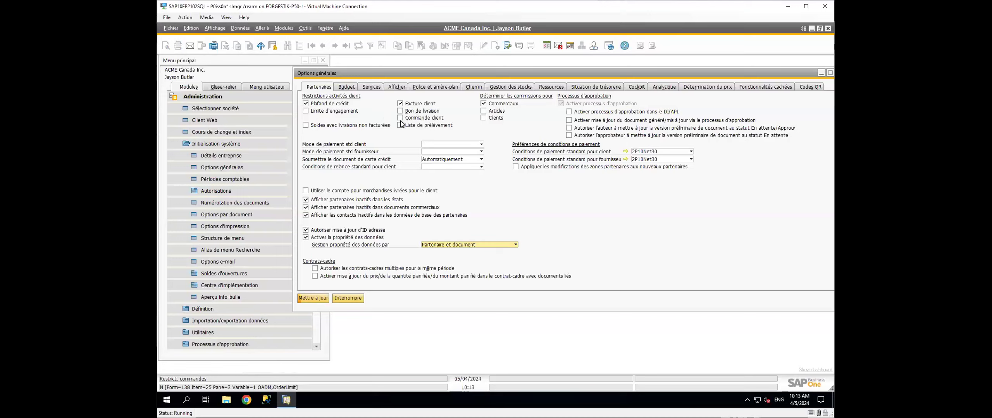
{"action": "left_click", "coordinate": [399, 104]}
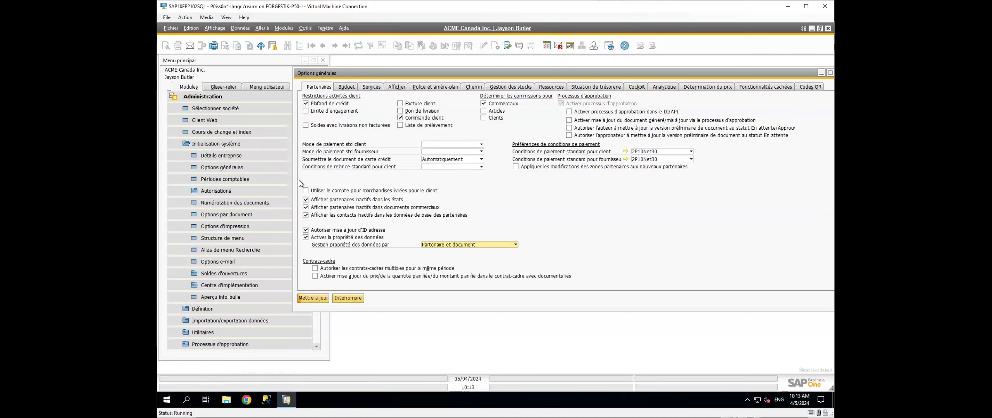
Open the Fiche partenaire from the Partenaires module for the customer Maxi-Teq
{"action": "left_click", "coordinate": [207, 144]}
{"action": "left_click", "coordinate": [201, 97]}
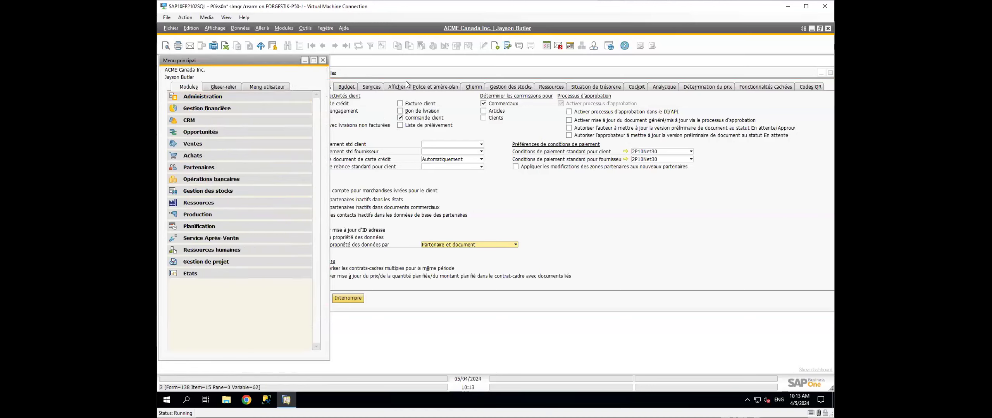
{"action": "left_click", "coordinate": [231, 171]}
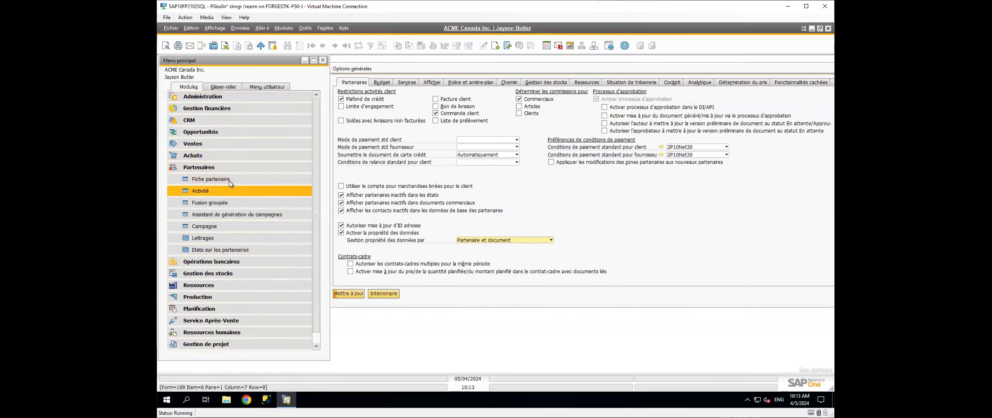
{"action": "left_click", "coordinate": [229, 180]}
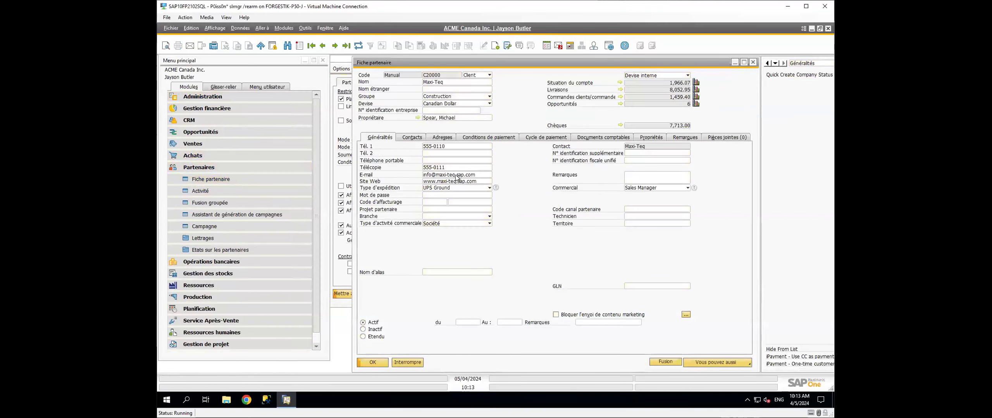
Set the Plafond de crédit to 1000 in Maxi-Teq's payment terms and update the record
{"action": "left_click", "coordinate": [515, 137]}
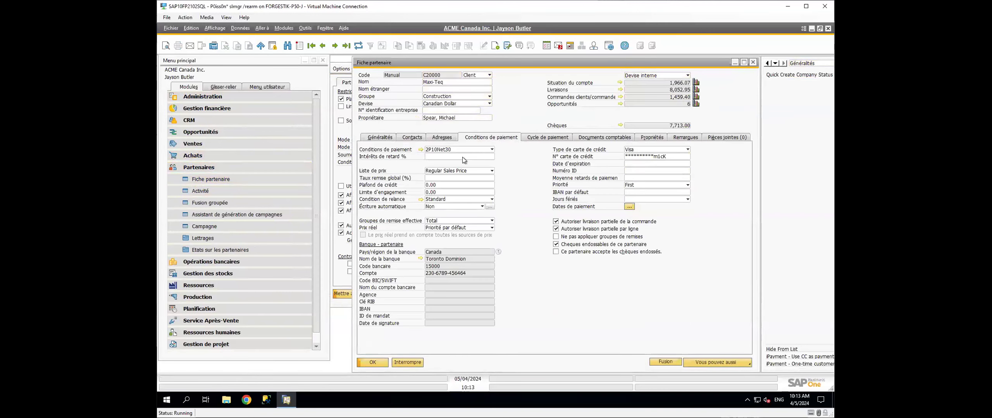
{"action": "left_click", "coordinate": [434, 185]}
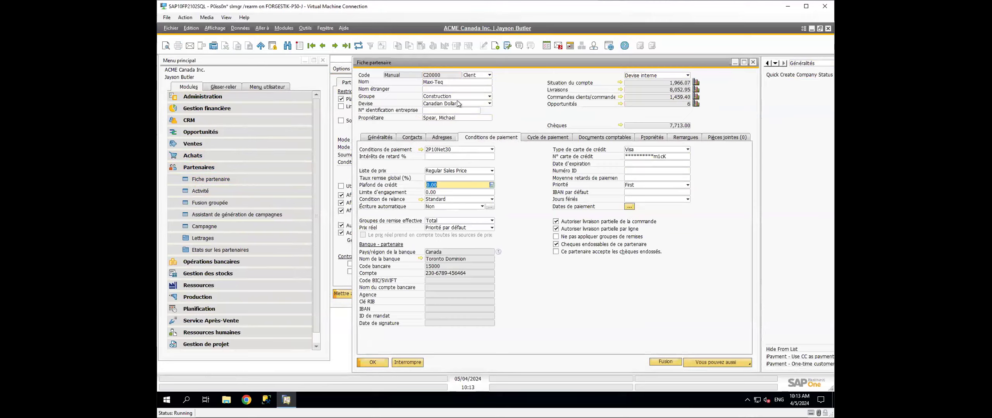
{"action": "type", "text": "1000"}
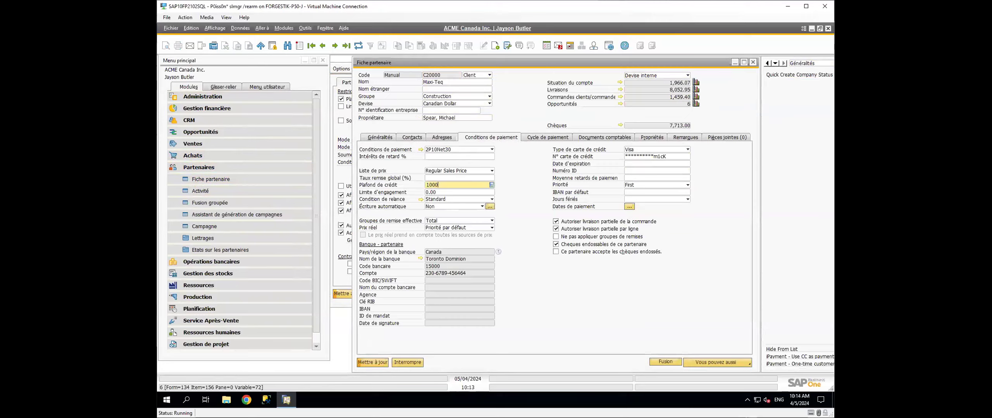
{"action": "left_click", "coordinate": [374, 363]}
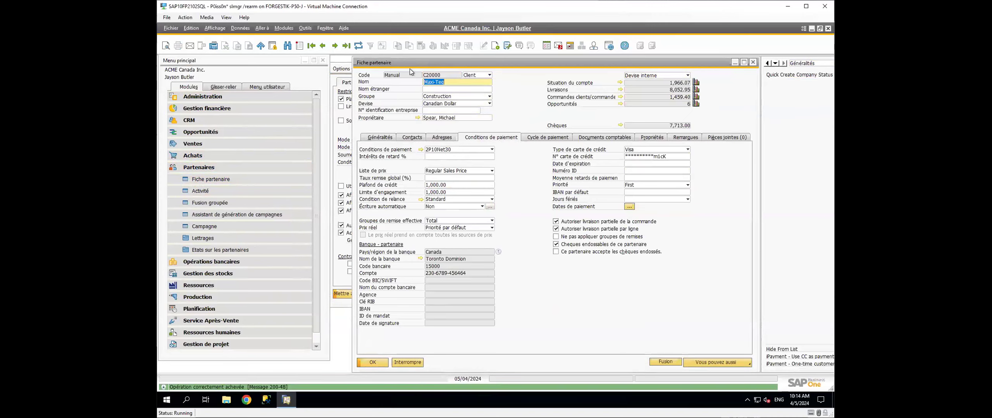
Return to the general settings, add Bon de livraison to the customer restrictions, and disable Plafond de crédit
{"action": "left_click", "coordinate": [348, 77]}
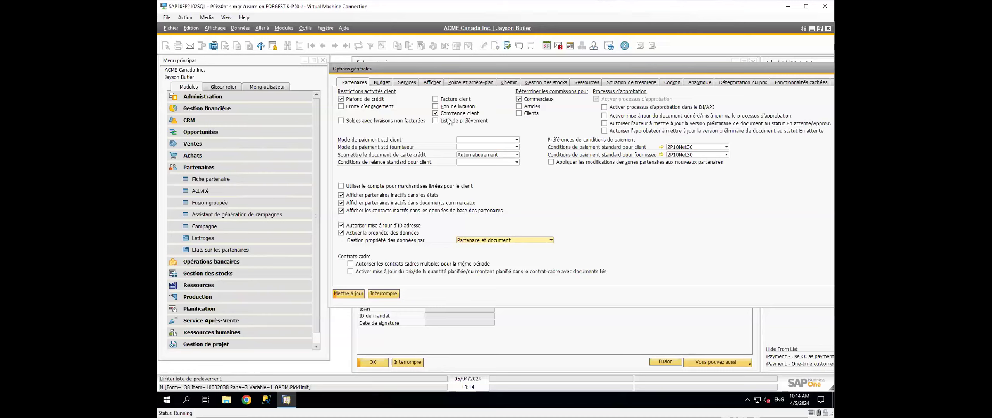
{"action": "left_click", "coordinate": [446, 109]}
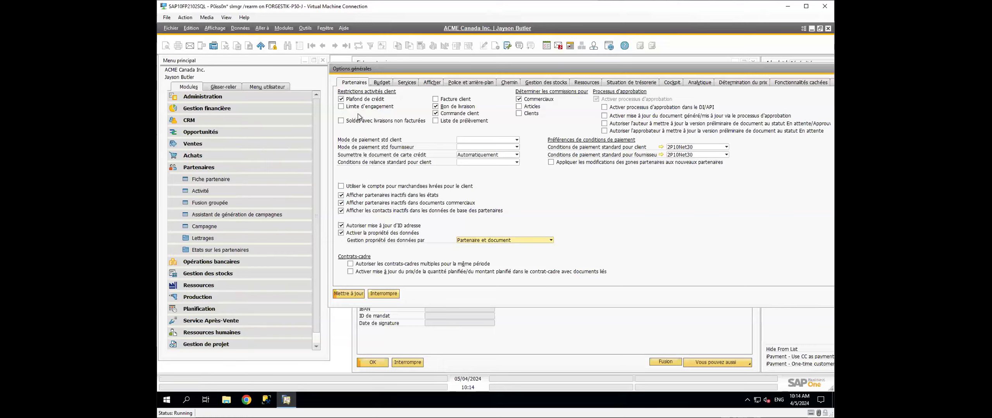
{"action": "left_click", "coordinate": [362, 100]}
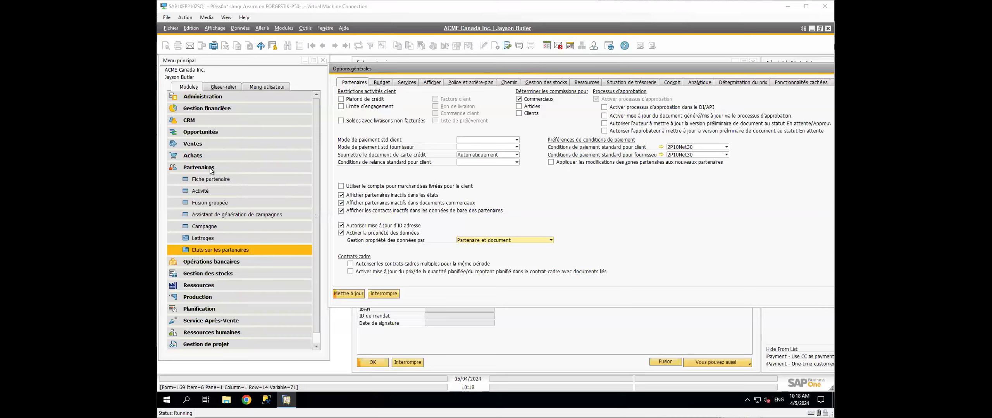
Reopen the company details from the system initialization and examine the basic initialization settings alongside the general settings
{"action": "left_click", "coordinate": [198, 99]}
{"action": "left_click", "coordinate": [209, 143]}
{"action": "left_click", "coordinate": [216, 155]}
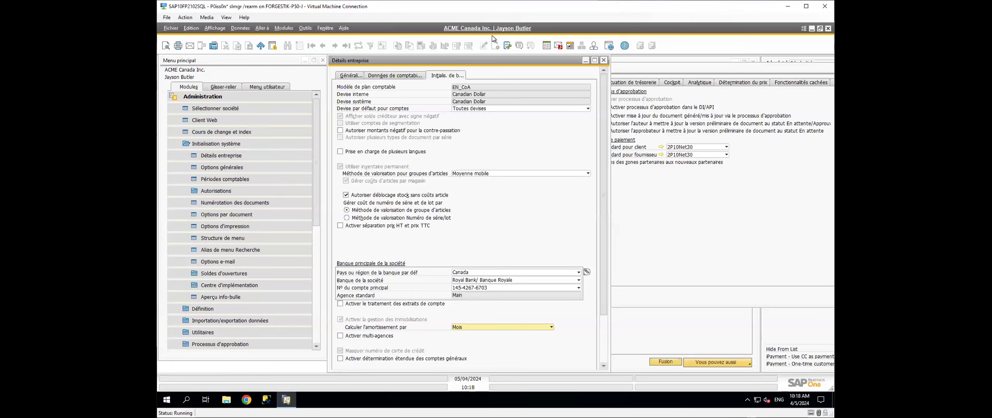
{"action": "mouse_move", "coordinate": [367, 59]}
{"action": "left_mouse_down"}
{"action": "mouse_move", "coordinate": [375, 67]}
{"action": "mouse_move", "coordinate": [371, 58]}
{"action": "left_mouse_up"}
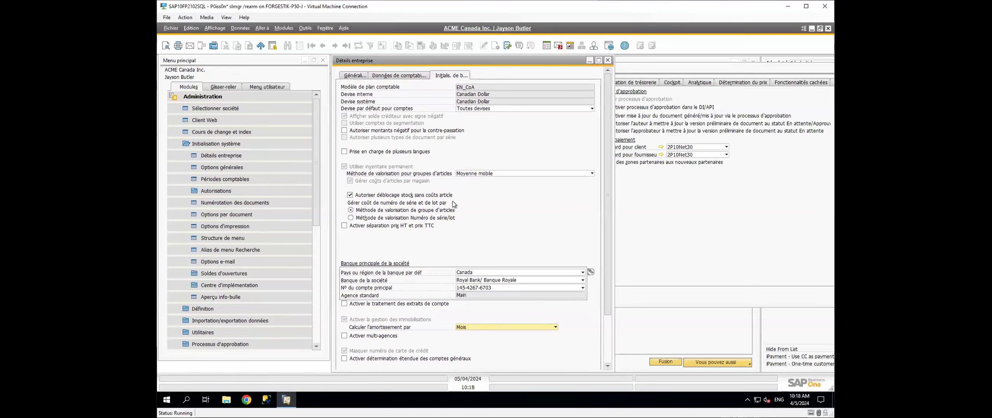
{"action": "left_click", "coordinate": [727, 240]}
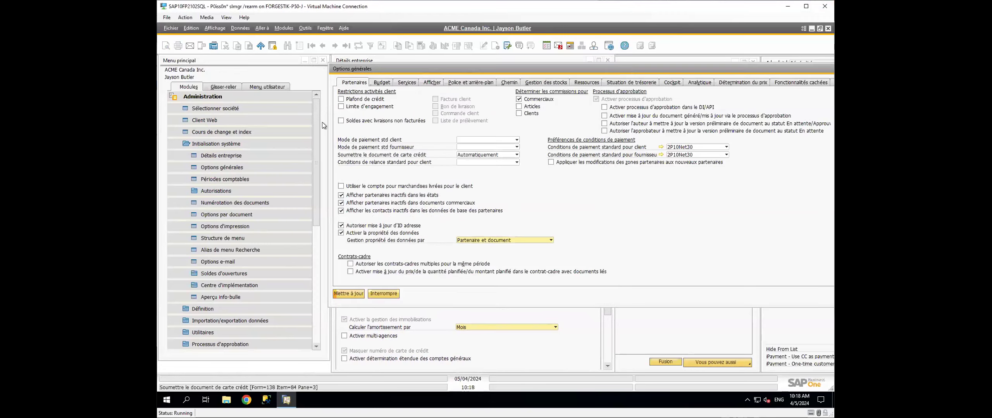
{"action": "left_click", "coordinate": [343, 62]}
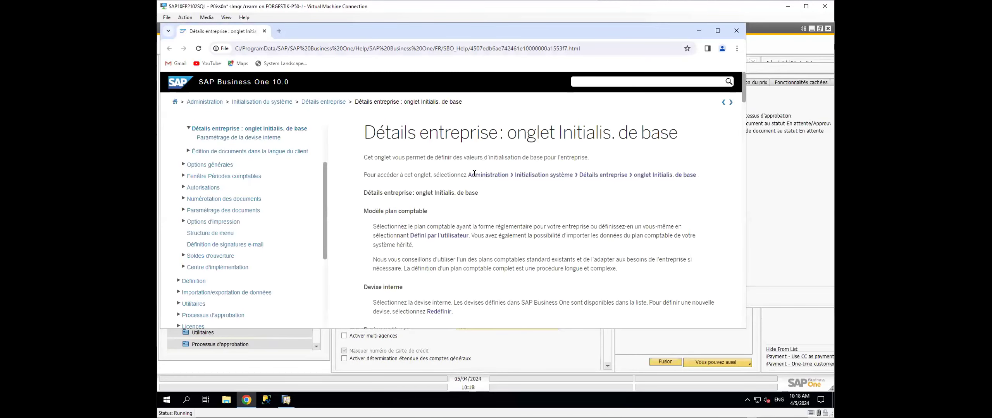
Read the basic initialization help page down to Activer séparation prix HT et prix TTC and highlight that option's explanation
{"action": "scroll", "coordinate": [475, 173], "scroll_direction": "down", "scroll_amount": 3}
{"action": "scroll", "coordinate": [473, 173], "scroll_direction": "down", "scroll_amount": 15}
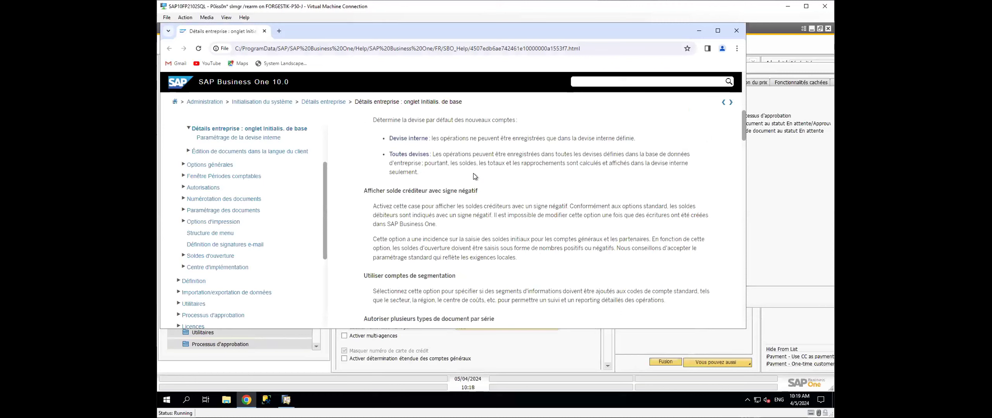
{"action": "scroll", "coordinate": [473, 174], "scroll_direction": "down", "scroll_amount": 12}
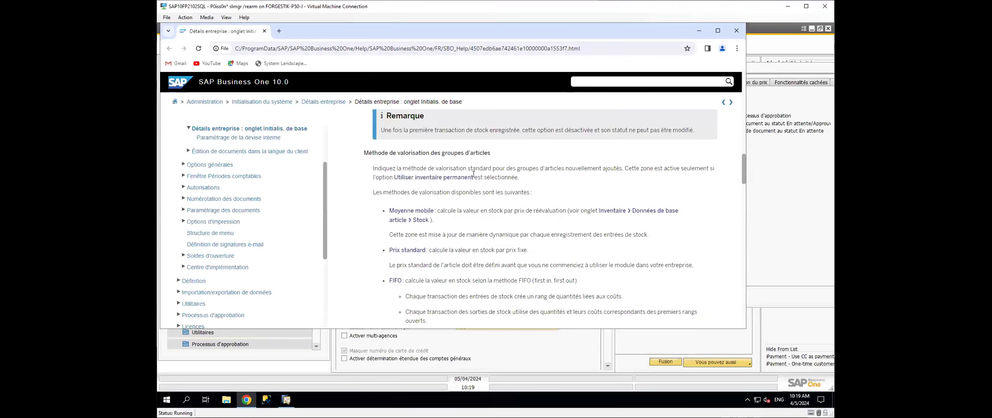
{"action": "scroll", "coordinate": [474, 174], "scroll_direction": "down", "scroll_amount": 3}
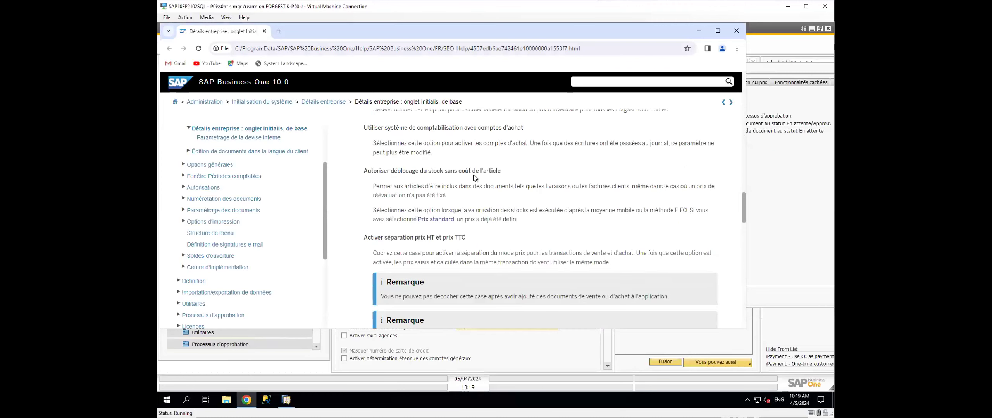
{"action": "scroll", "coordinate": [434, 238], "scroll_direction": "down", "scroll_amount": 1}
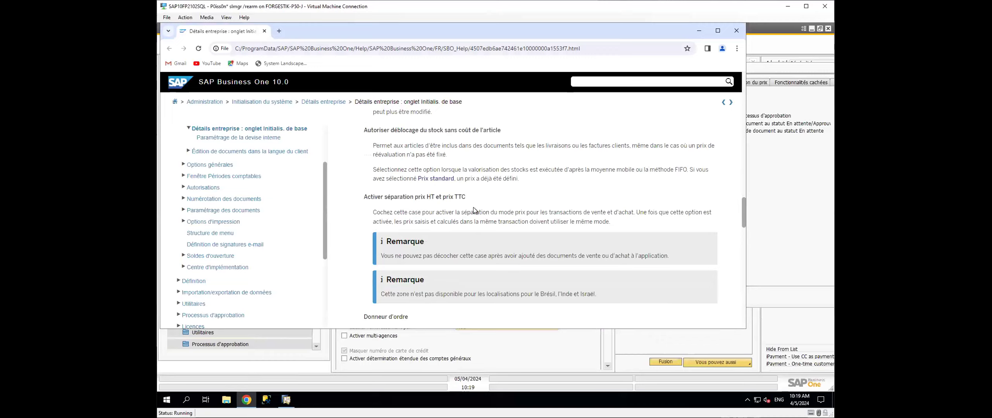
{"action": "left_click_drag", "start_coordinate": [494, 213], "coordinate": [635, 212]}
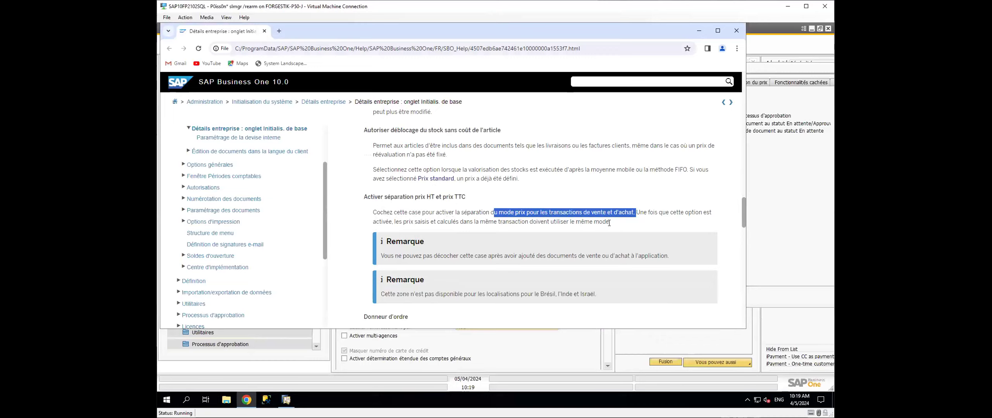
{"action": "left_click_drag", "start_coordinate": [610, 222], "coordinate": [551, 222]}
{"action": "left_click_drag", "start_coordinate": [462, 219], "coordinate": [437, 213]}
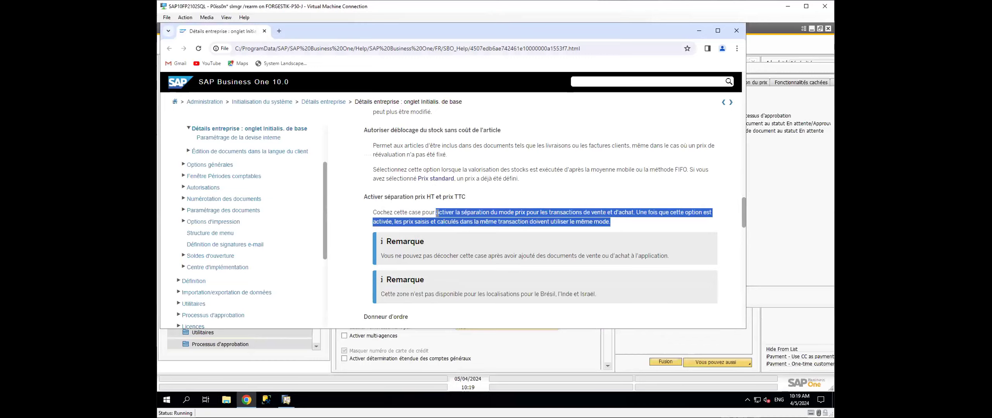
Read the remarks below Activer séparation prix HT et prix TTC in the help, and close the company details
{"action": "scroll", "coordinate": [437, 213], "scroll_direction": "down", "scroll_amount": 2}
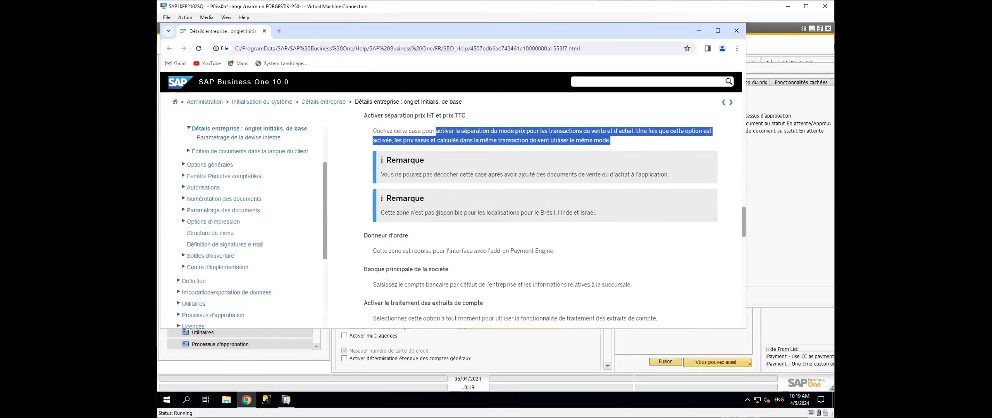
{"action": "scroll", "coordinate": [437, 213], "scroll_direction": "up", "scroll_amount": 2}
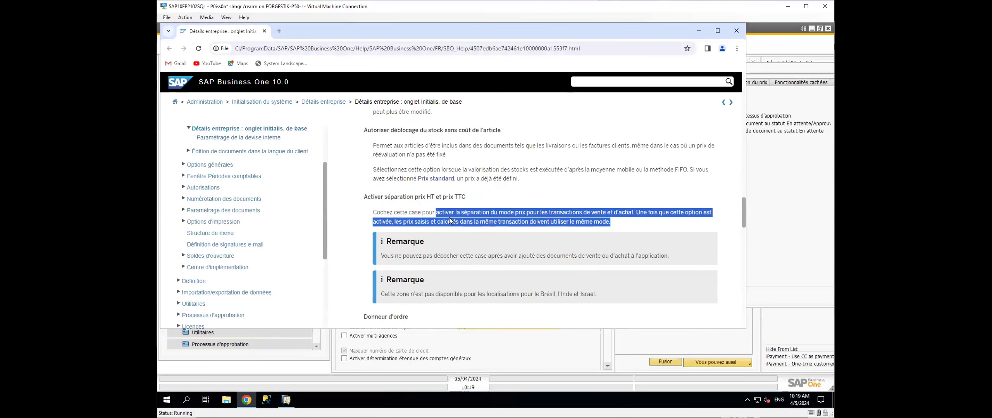
{"action": "left_click", "coordinate": [699, 33]}
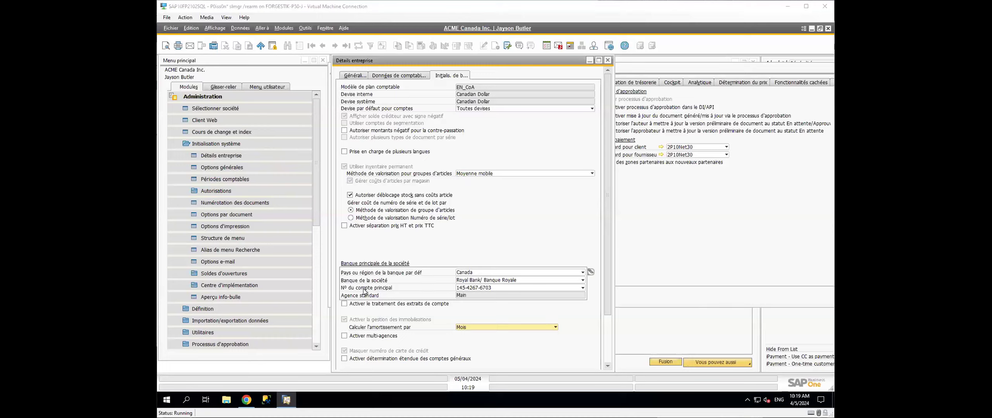
{"action": "left_click", "coordinate": [606, 65]}
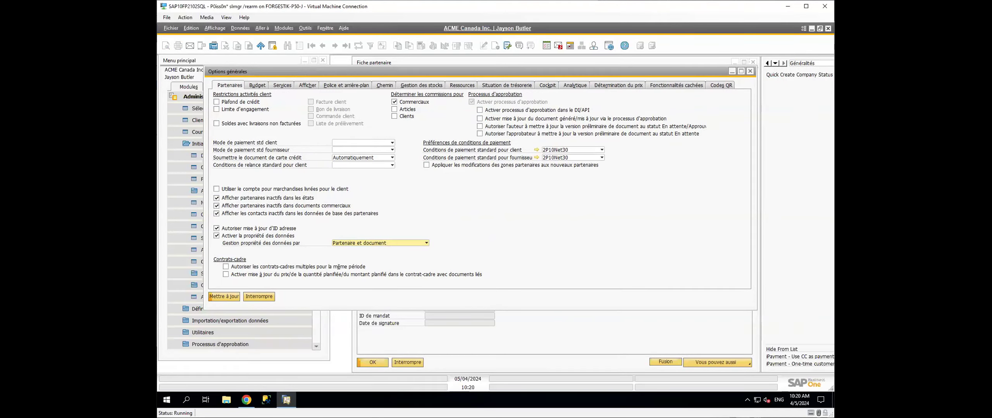
Open the help page for the general settings' Partenaire section and move it aside to expose the settings
{"action": "key", "text": "F1"}
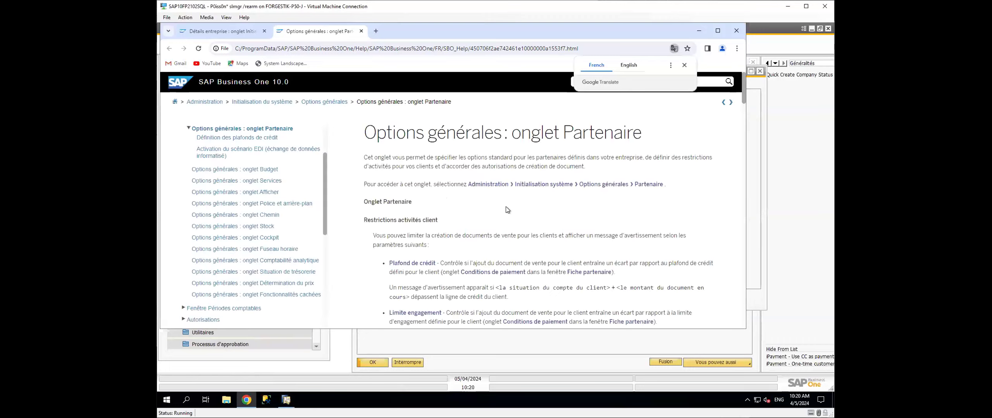
{"action": "scroll", "coordinate": [503, 213], "scroll_direction": "down", "scroll_amount": 3}
{"action": "scroll", "coordinate": [380, 200], "scroll_direction": "down", "scroll_amount": 1}
{"action": "scroll", "coordinate": [379, 201], "scroll_direction": "up", "scroll_amount": 4}
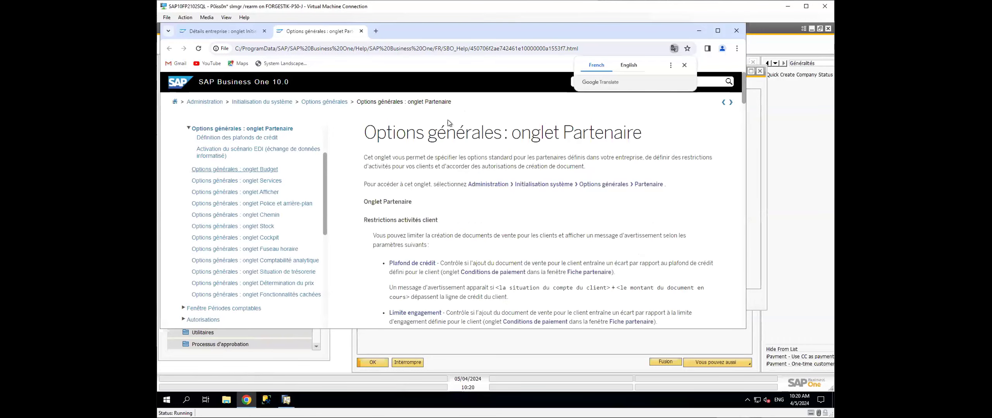
{"action": "left_click_drag", "start_coordinate": [566, 31], "coordinate": [699, 72]}
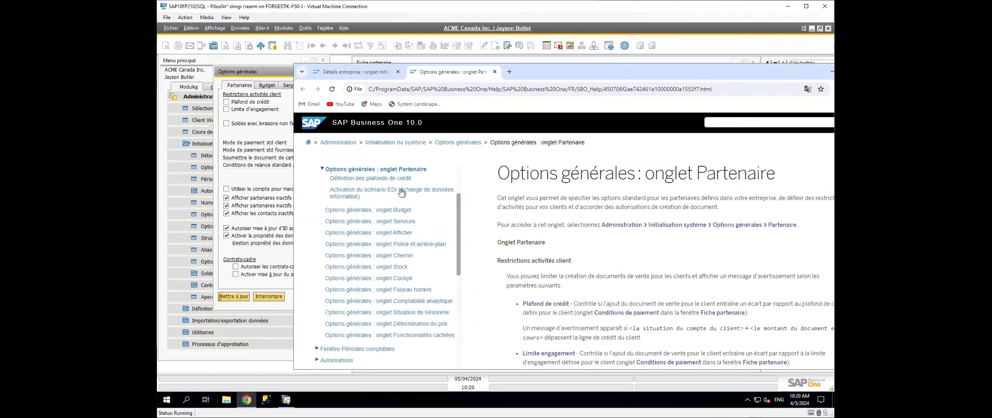
Consult the Budget help page, return to the Partenaire page, and read its customer restrictions and commission explanations
{"action": "left_click", "coordinate": [381, 210]}
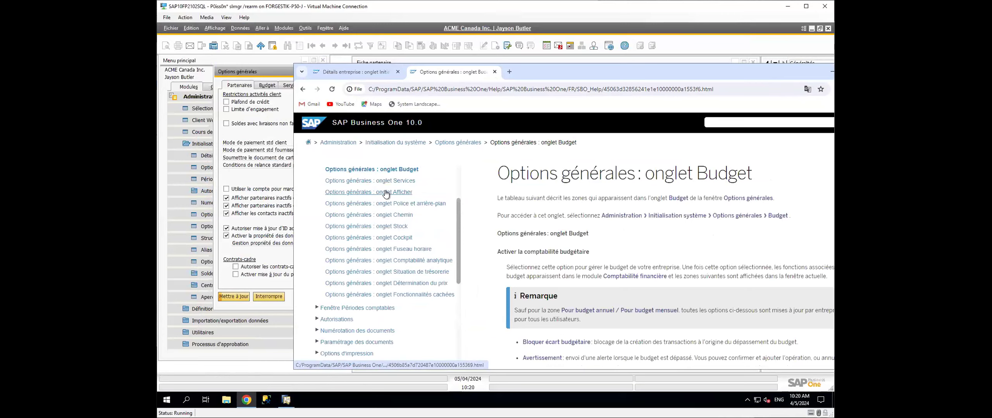
{"action": "scroll", "coordinate": [387, 215], "scroll_direction": "up", "scroll_amount": 2}
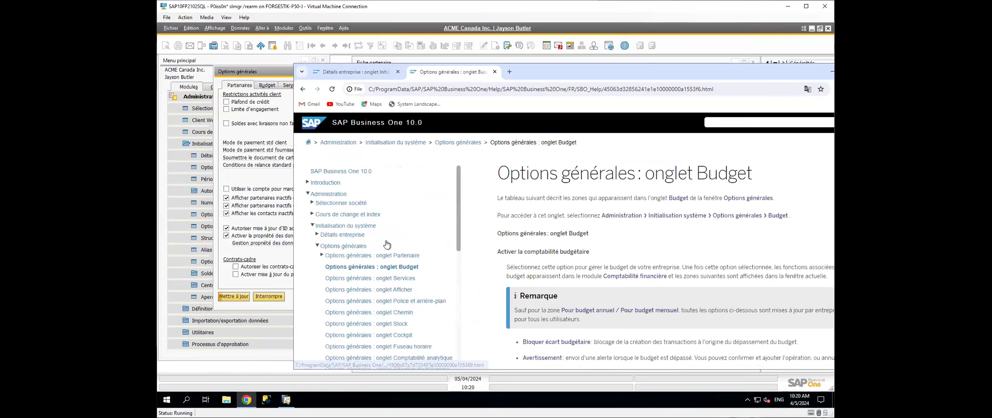
{"action": "left_click", "coordinate": [383, 256]}
{"action": "scroll", "coordinate": [639, 242], "scroll_direction": "down", "scroll_amount": 6}
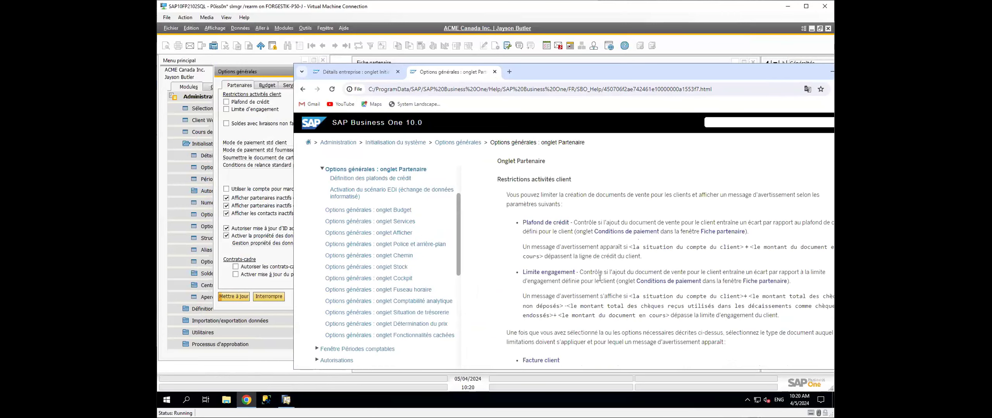
{"action": "scroll", "coordinate": [564, 281], "scroll_direction": "down", "scroll_amount": 1}
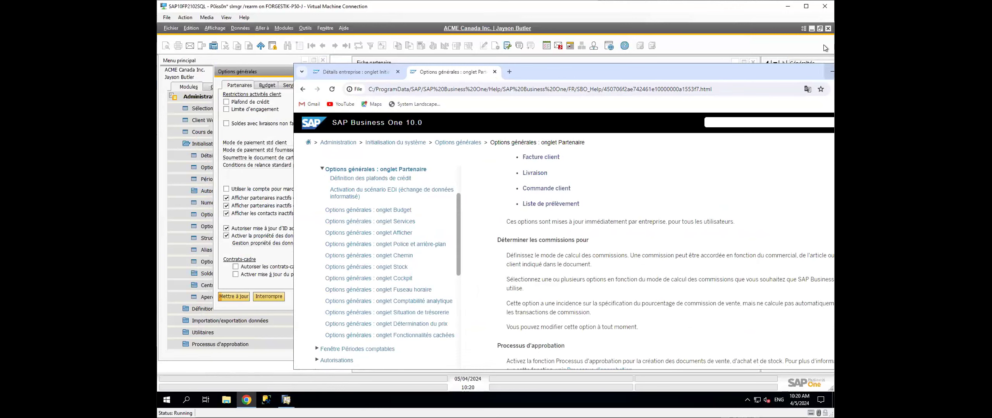
{"action": "left_click", "coordinate": [826, 74]}
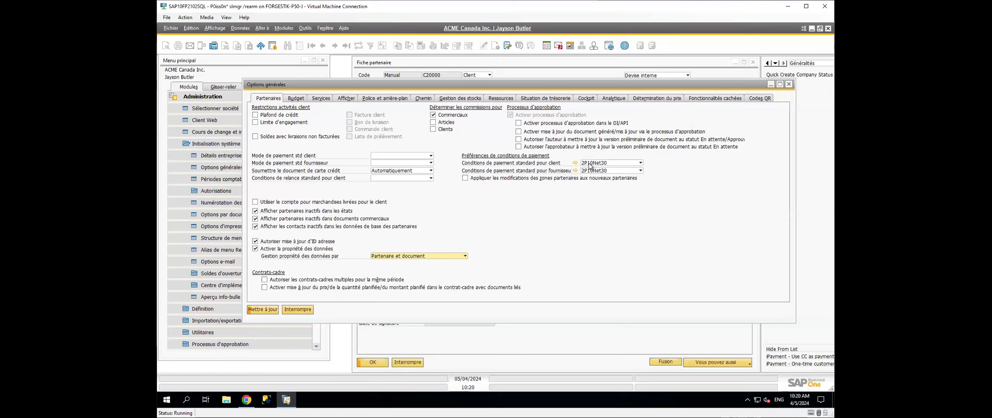
Set the standard customer payment terms to COD in the general settings and update them, accepting the closure of all open windows
{"action": "left_click", "coordinate": [213, 97]}
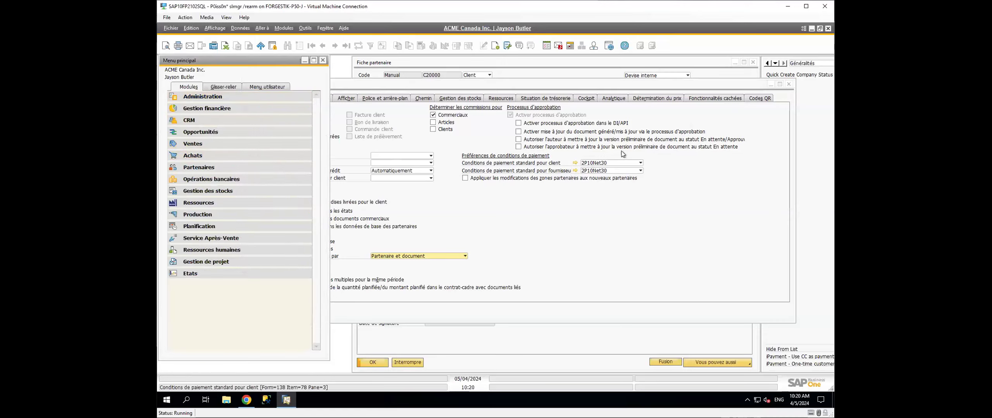
{"action": "left_click", "coordinate": [628, 161]}
{"action": "left_click", "coordinate": [618, 187]}
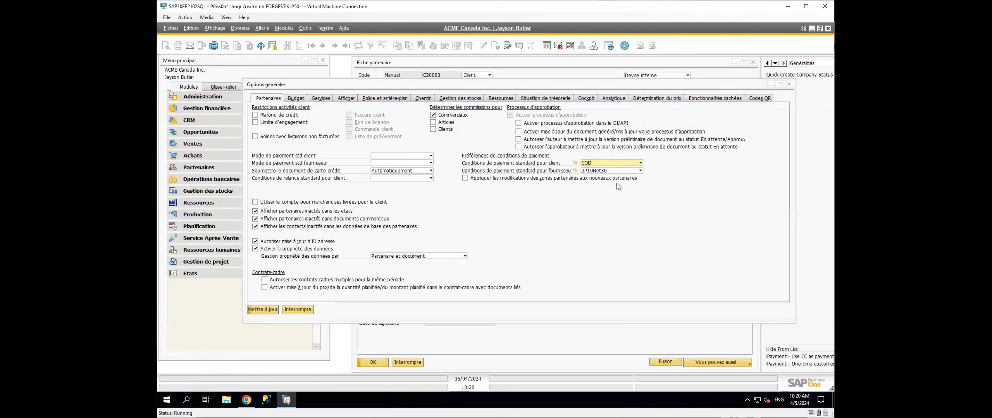
{"action": "left_click", "coordinate": [262, 309]}
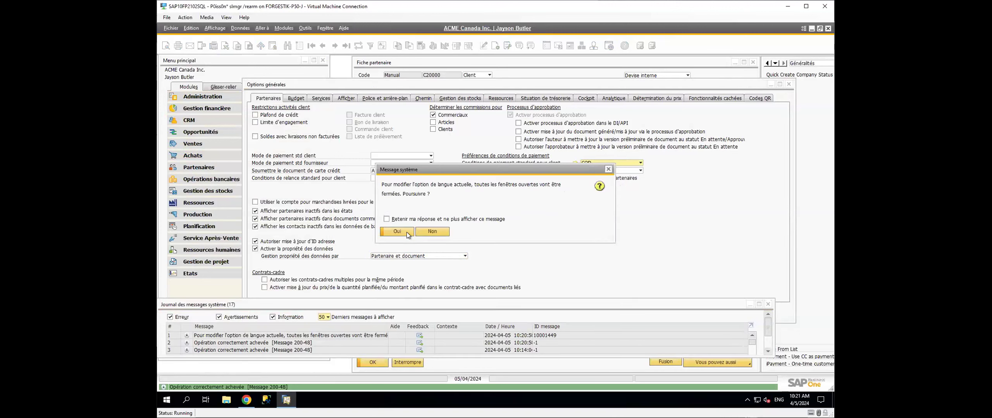
{"action": "left_click", "coordinate": [406, 231]}
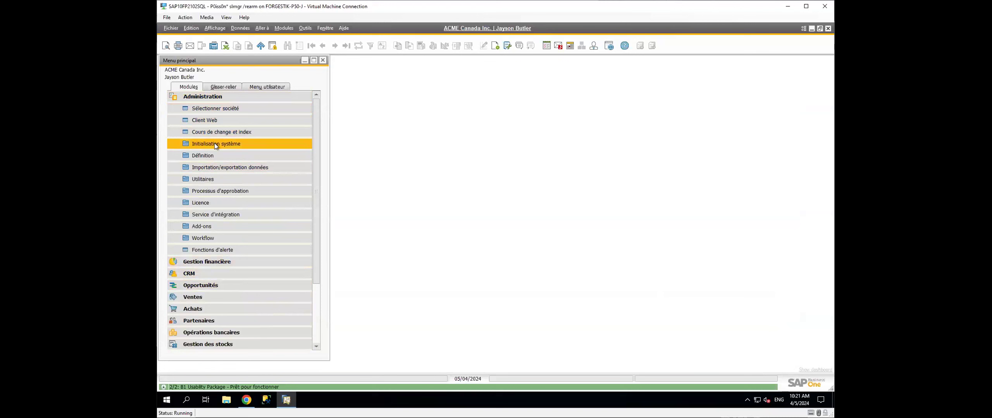
Reopen the general settings and examine the default payment terms on a new business partner record
{"action": "left_click", "coordinate": [216, 145]}
{"action": "left_click", "coordinate": [301, 167]}
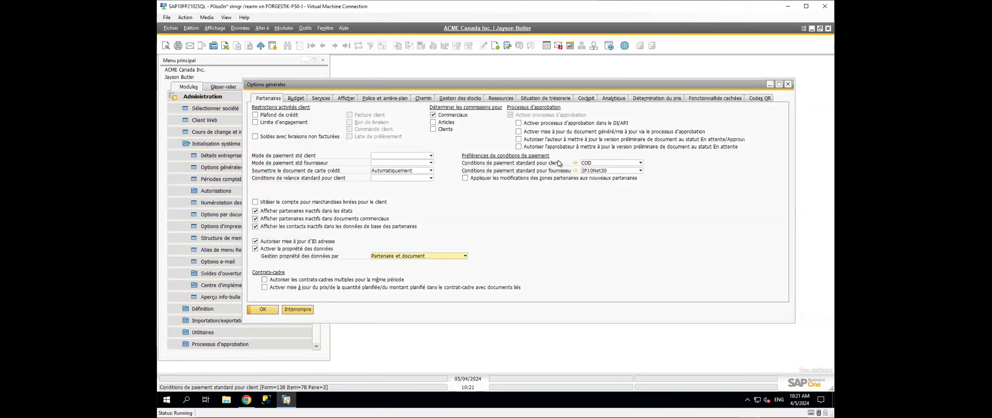
{"action": "left_click_drag", "start_coordinate": [555, 83], "coordinate": [661, 62]}
{"action": "left_click", "coordinate": [222, 99]}
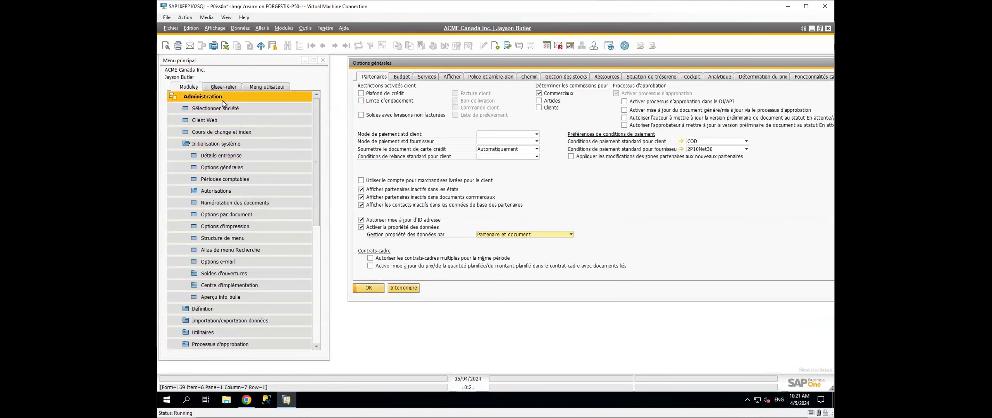
{"action": "left_click", "coordinate": [206, 166]}
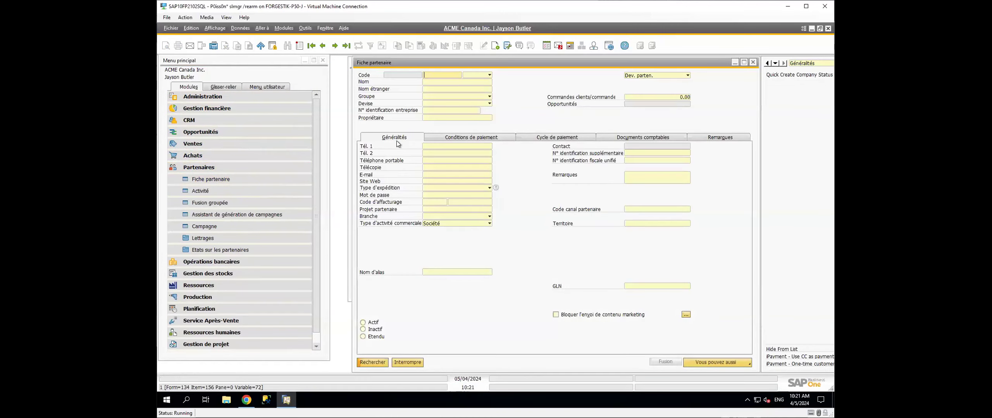
{"action": "left_click", "coordinate": [491, 137]}
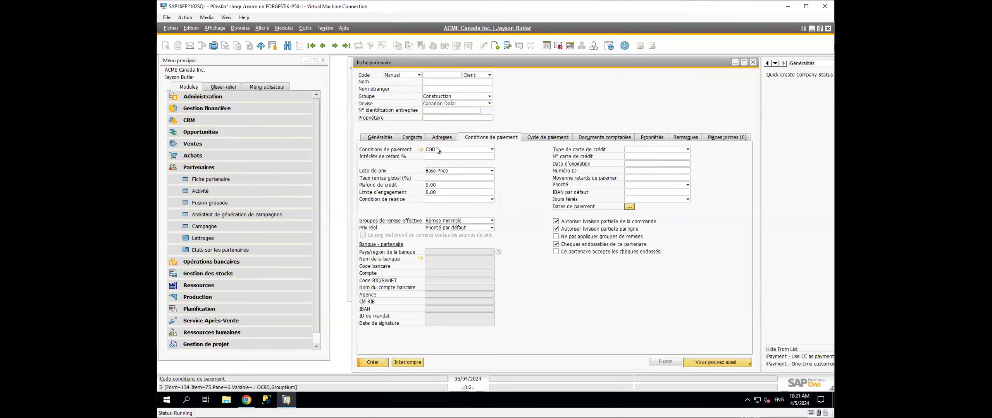
{"action": "key", "text": "Escape"}
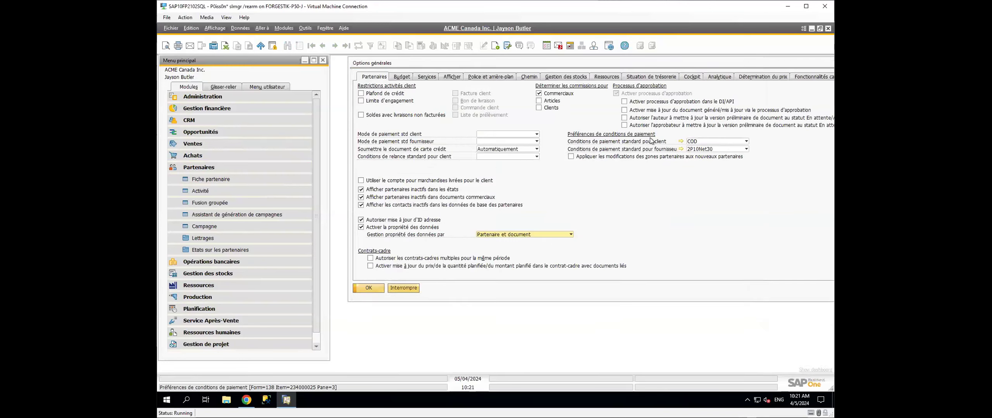
Set the standard customer payment terms to Net30 and save the general settings, accepting the closure of all open windows
{"action": "left_click", "coordinate": [695, 143]}
{"action": "left_click", "coordinate": [701, 169]}
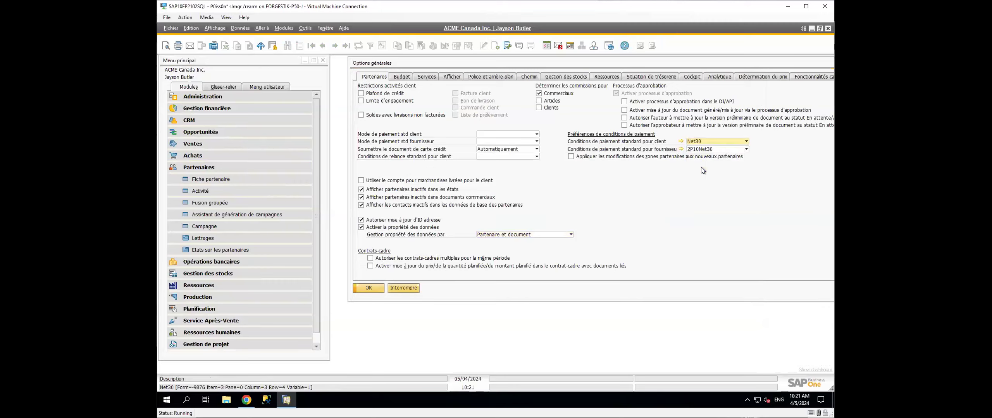
{"action": "left_click", "coordinate": [367, 286]}
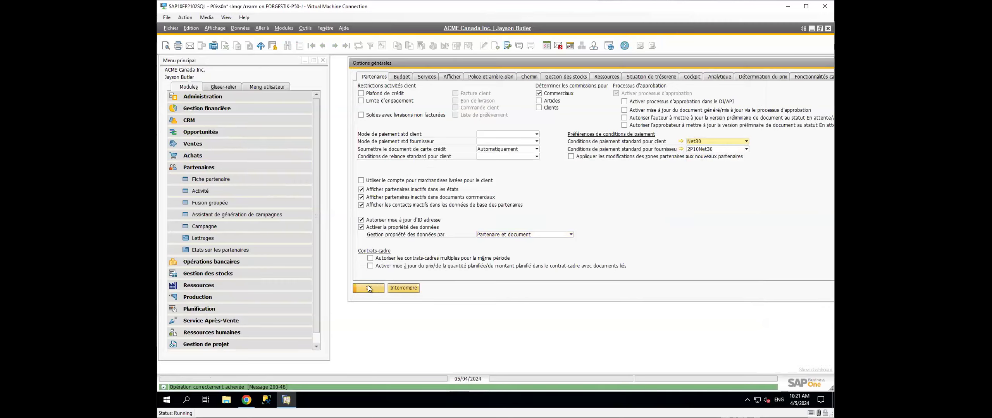
{"action": "left_click", "coordinate": [395, 232]}
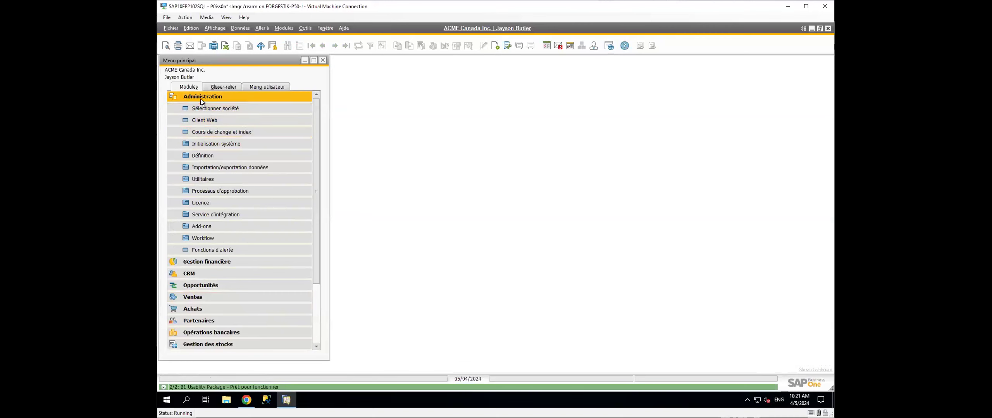
Reopen the general settings, check the default Conditions de paiement on a blank customer record, and close that record
{"action": "left_click", "coordinate": [221, 143]}
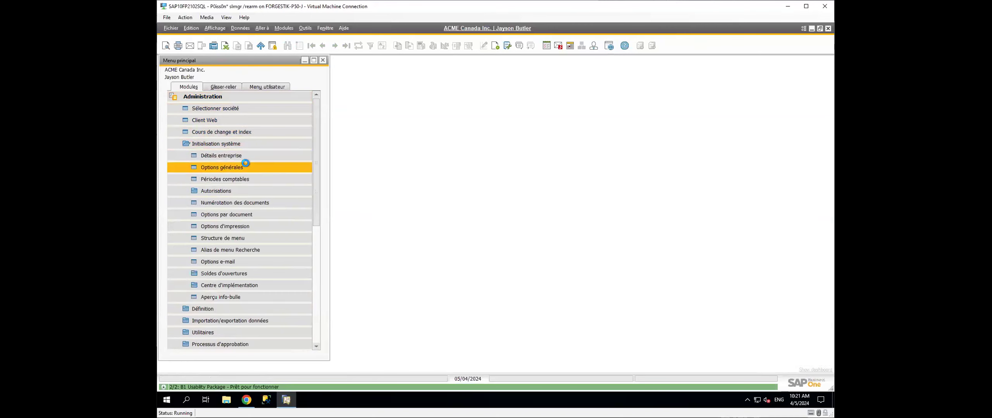
{"action": "left_click", "coordinate": [244, 167]}
{"action": "left_click", "coordinate": [208, 96]}
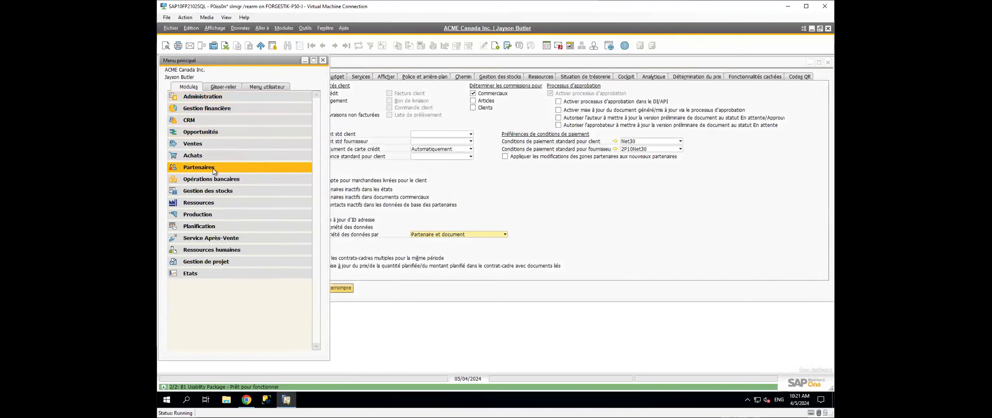
{"action": "left_click", "coordinate": [212, 169]}
{"action": "left_click", "coordinate": [218, 178]}
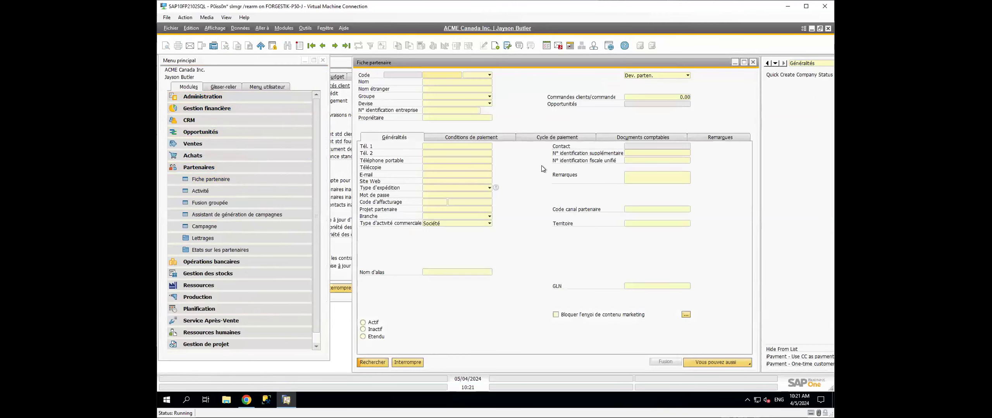
{"action": "key", "text": "ctrl+a"}
{"action": "left_click", "coordinate": [542, 137]}
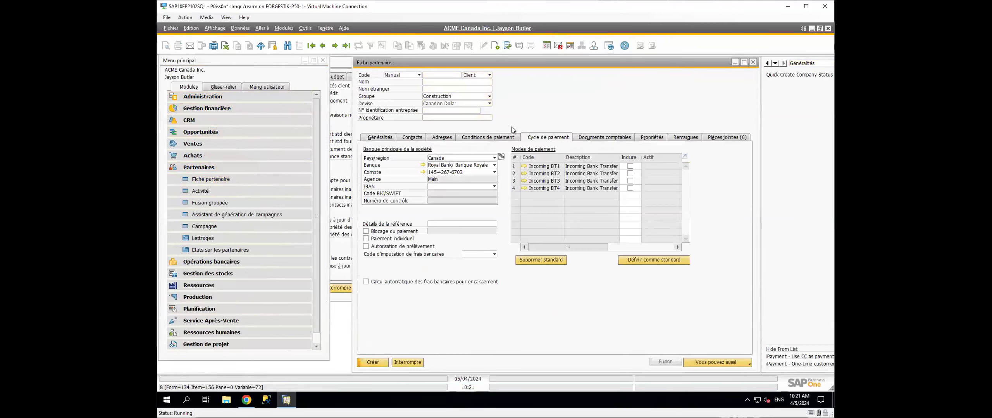
{"action": "left_click", "coordinate": [477, 139]}
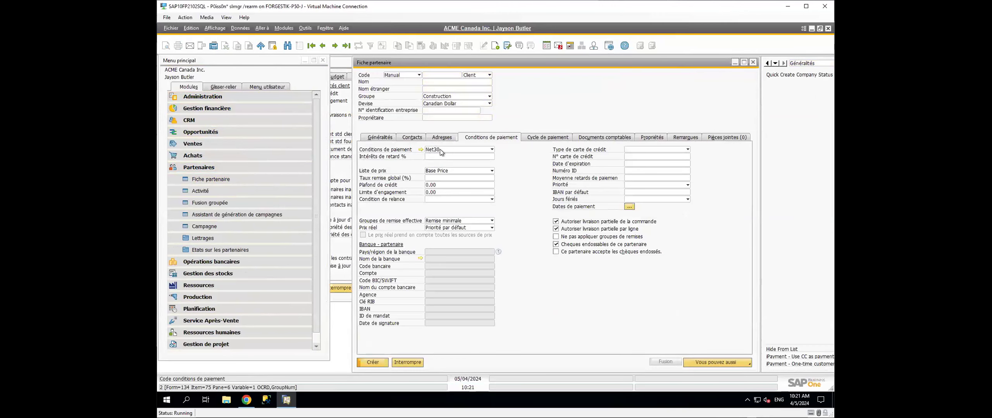
{"action": "key", "text": "Escape"}
{"action": "left_click", "coordinate": [629, 209]}
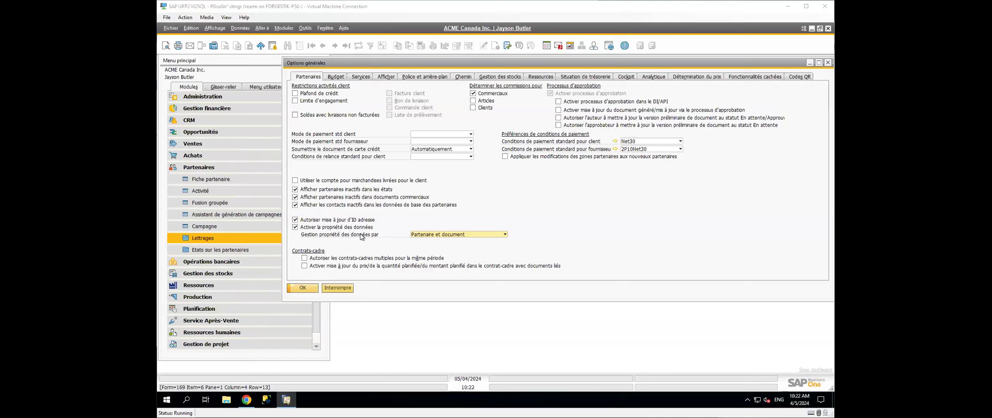
Review the choices for Gestion propriété des données par and examine the Propriétaire field on Maxi-Teq's partner record
{"action": "left_click", "coordinate": [430, 235]}
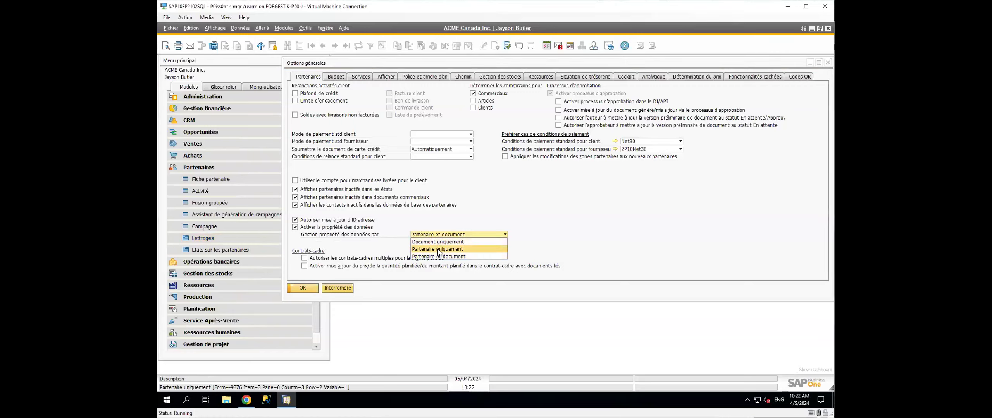
{"action": "left_click", "coordinate": [447, 217]}
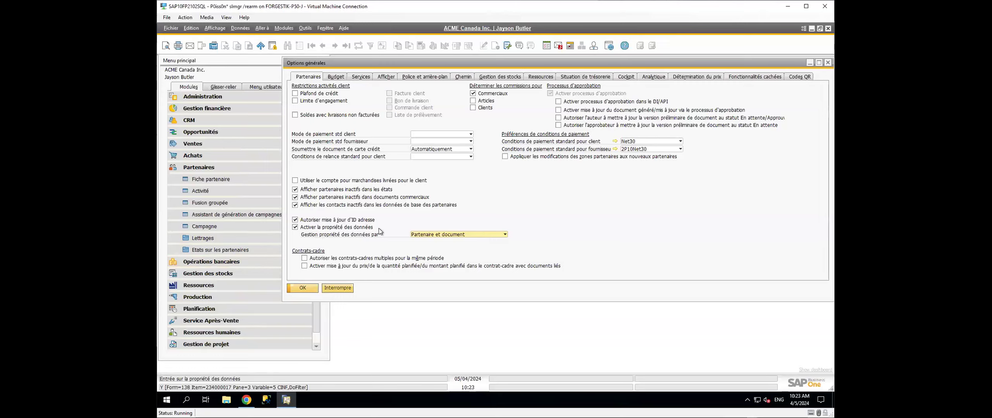
{"action": "left_click", "coordinate": [223, 179]}
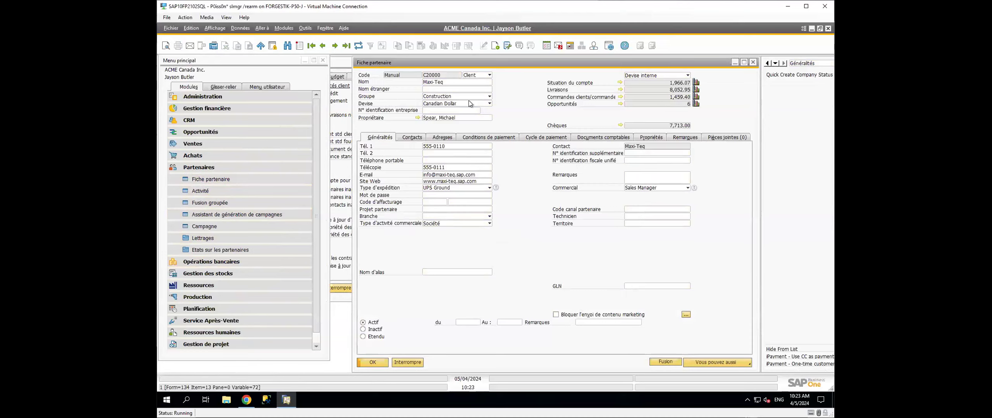
{"action": "left_click", "coordinate": [436, 115]}
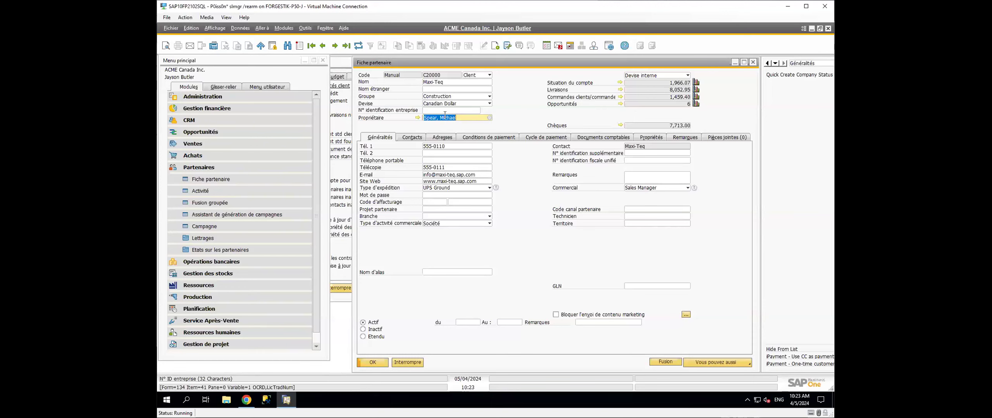
{"action": "left_click", "coordinate": [347, 231]}
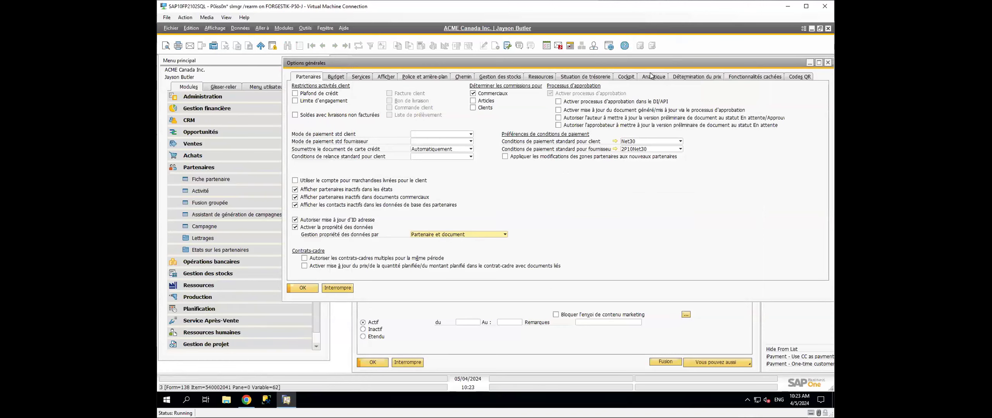
Set Gestion propriété des données par to Partenaire uniquement and compare the setting with the Propriétaire field on Maxi-Teq's partner record
{"action": "left_click_drag", "start_coordinate": [649, 64], "coordinate": [615, 97]}
{"action": "left_click", "coordinate": [378, 269]}
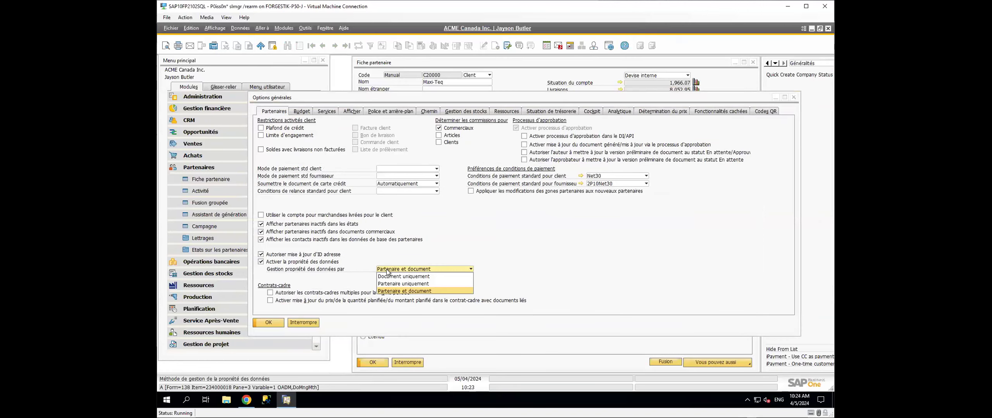
{"action": "left_click", "coordinate": [387, 283]}
{"action": "left_click", "coordinate": [544, 67]}
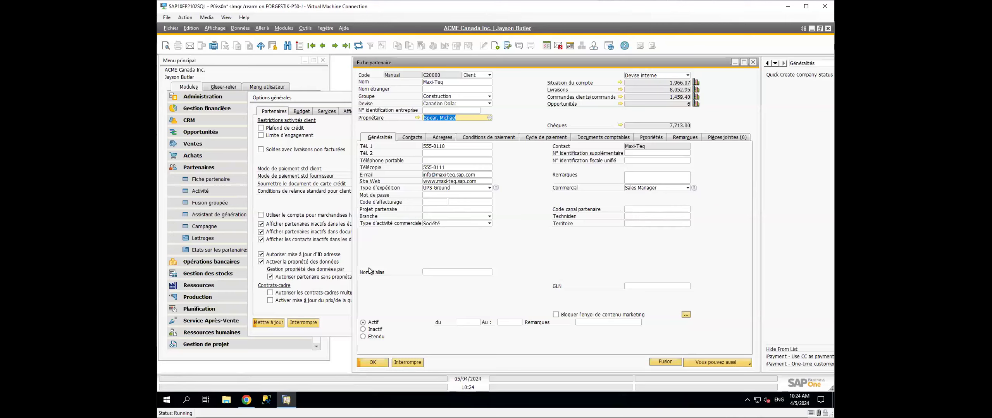
{"action": "left_click", "coordinate": [339, 245]}
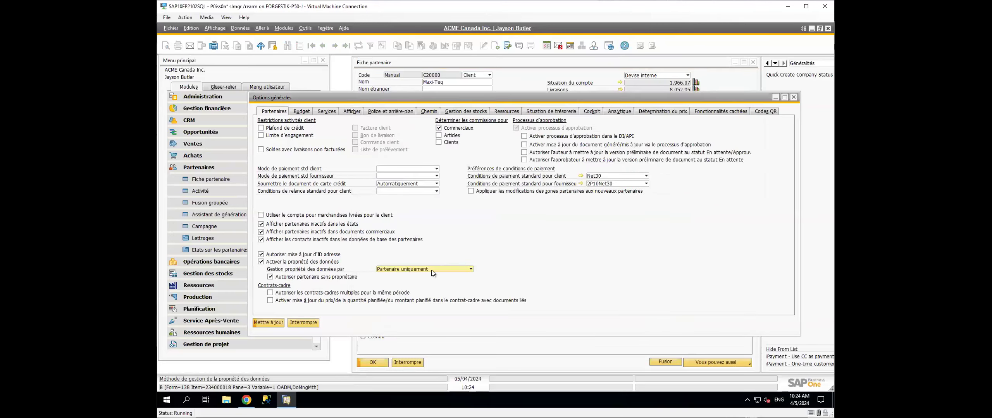
Set Gestion propriété des données par to Partenaire et document, check Maxi-Teq's partner record again and close that record
{"action": "left_click", "coordinate": [430, 270]}
{"action": "left_click", "coordinate": [423, 291]}
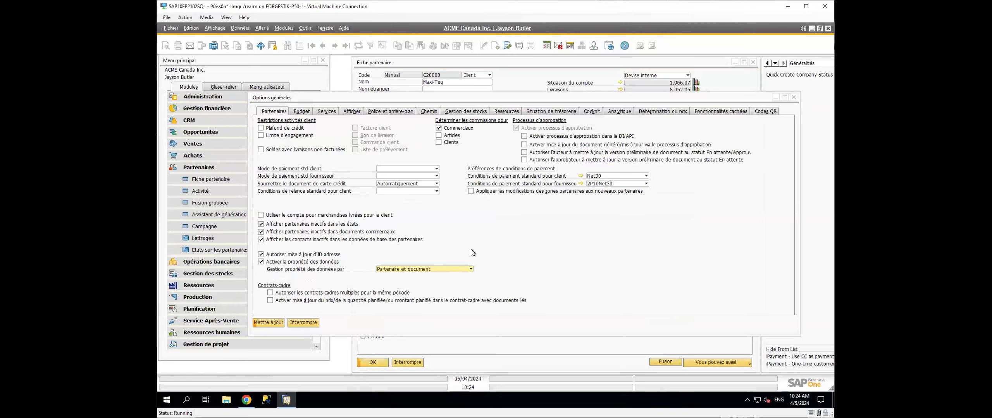
{"action": "left_click", "coordinate": [484, 74]}
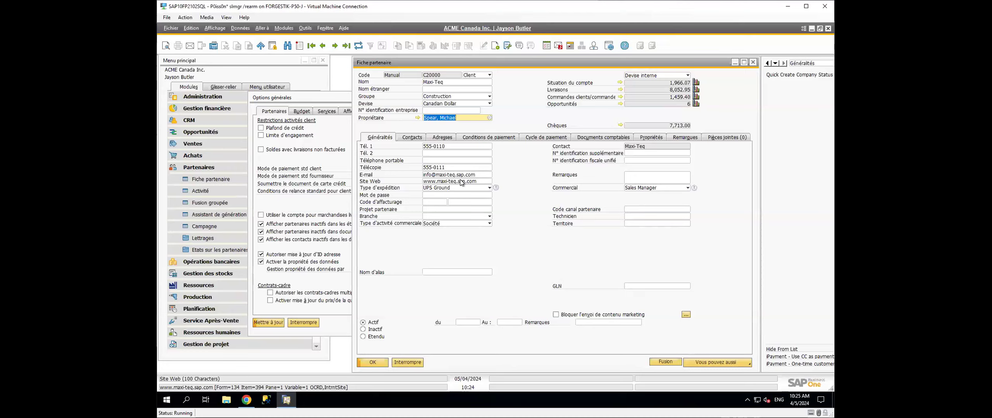
{"action": "key", "text": "Escape"}
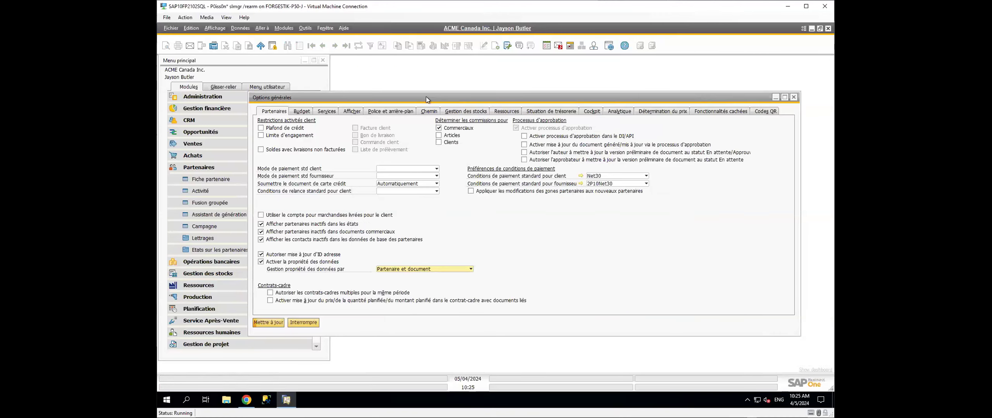
In the Services section of the general settings, enable Ouvrir la table des devises for the start of each session
{"action": "left_click_drag", "start_coordinate": [426, 96], "coordinate": [428, 82]}
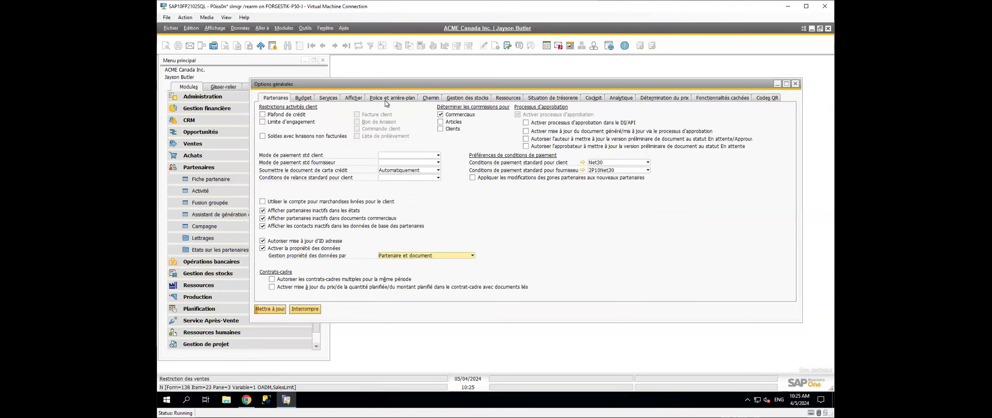
{"action": "left_click", "coordinate": [328, 98]}
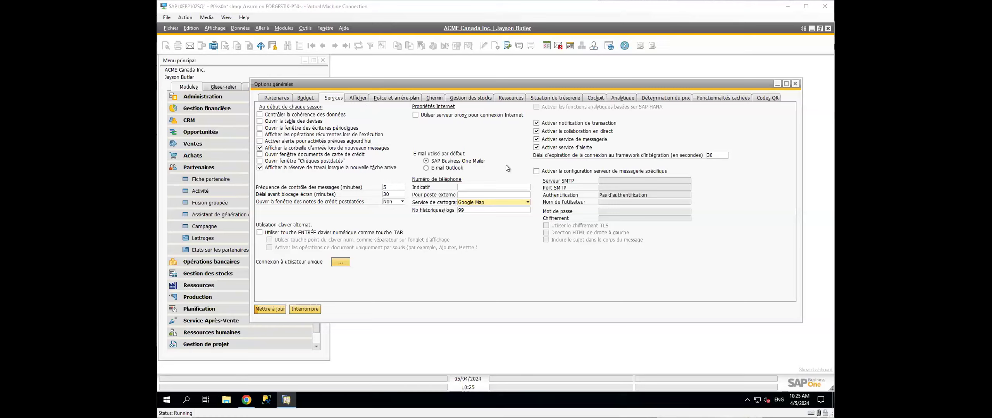
{"action": "left_click", "coordinate": [260, 122]}
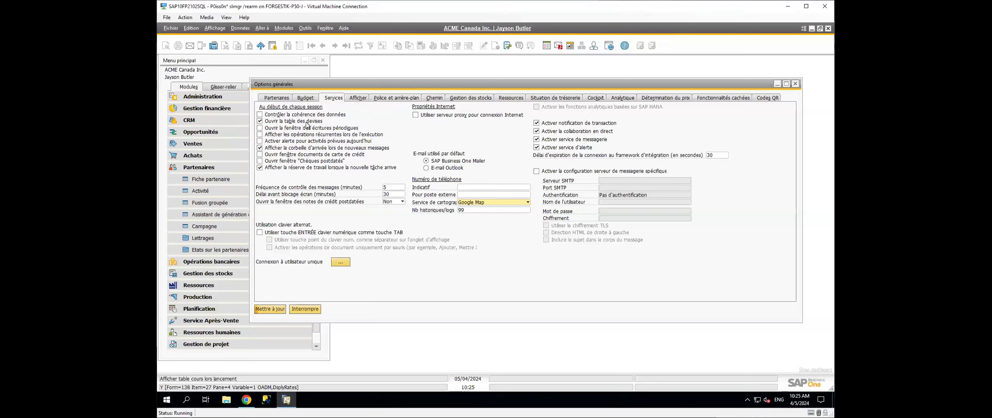
Examine the April 2024 EUR and USD rates in Cours de change et index, and close the table
{"action": "left_click", "coordinate": [205, 97]}
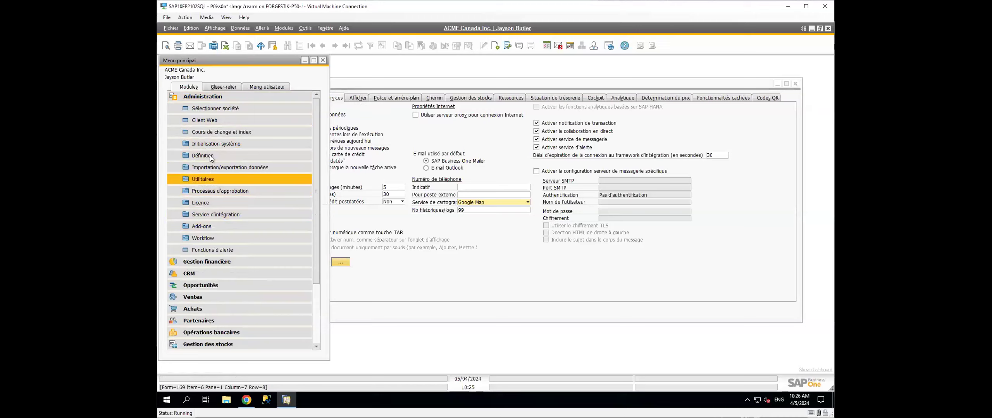
{"action": "left_click", "coordinate": [211, 131]}
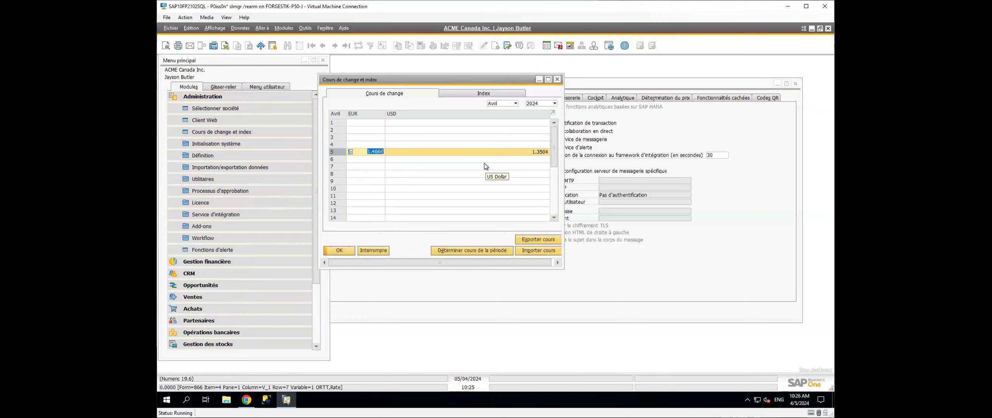
{"action": "key", "text": "Escape"}
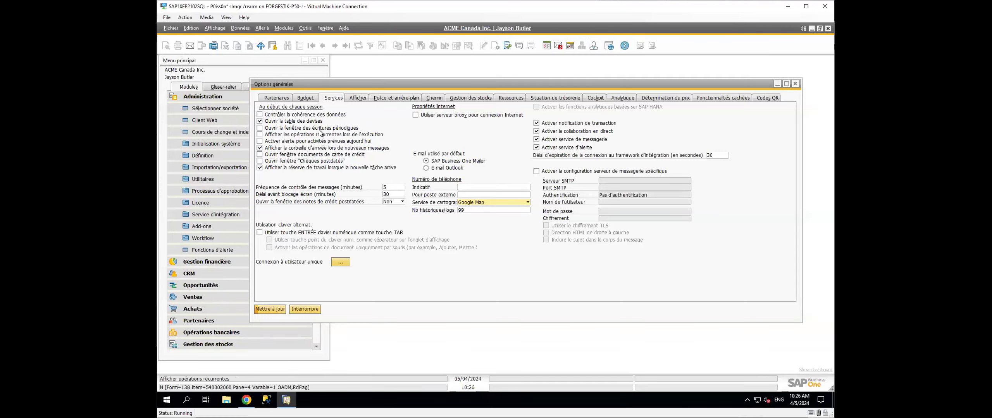
Open the current user's Services settings and compare the session-start options, especially Ouvrir la table des devises, with the general settings
{"action": "left_click", "coordinate": [593, 45]}
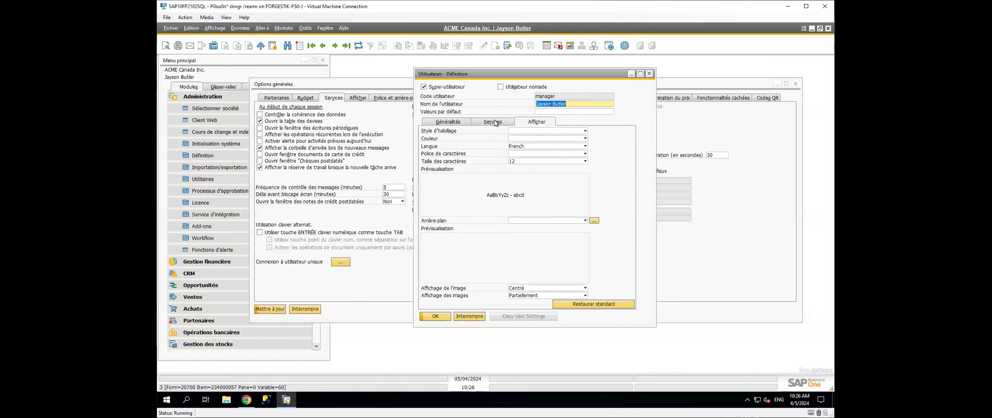
{"action": "left_click", "coordinate": [489, 121]}
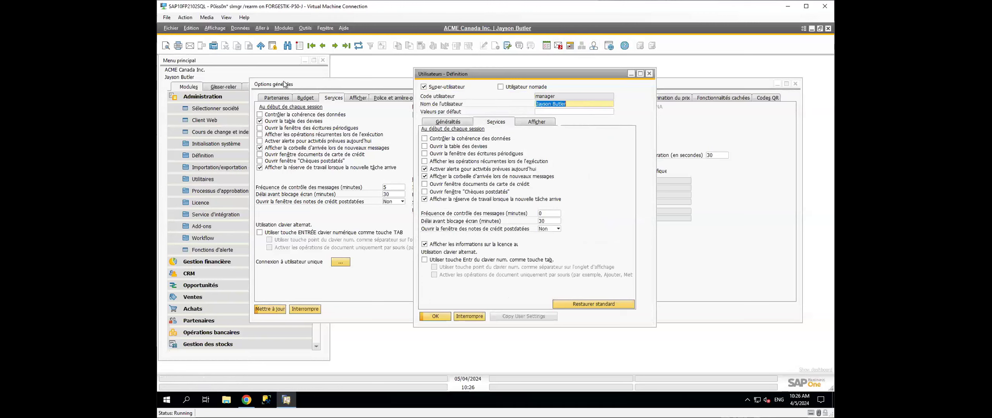
{"action": "left_click", "coordinate": [280, 120]}
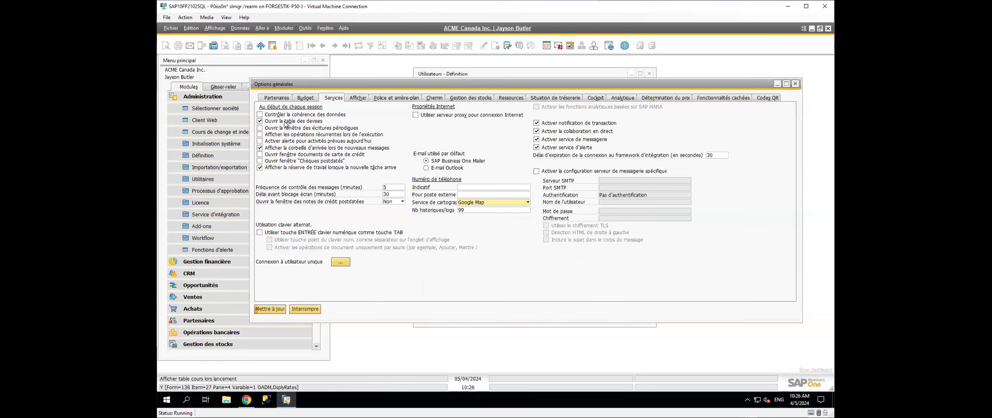
{"action": "left_click", "coordinate": [540, 71]}
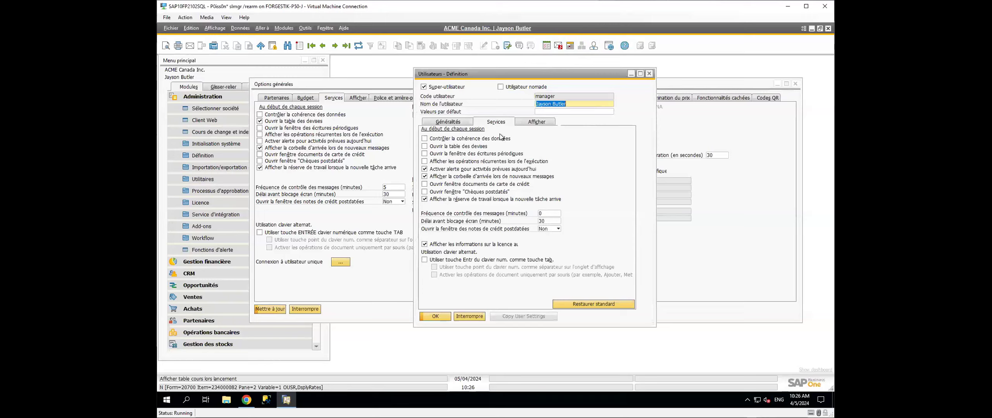
{"action": "left_click", "coordinate": [452, 147]}
{"action": "left_click", "coordinate": [432, 146]}
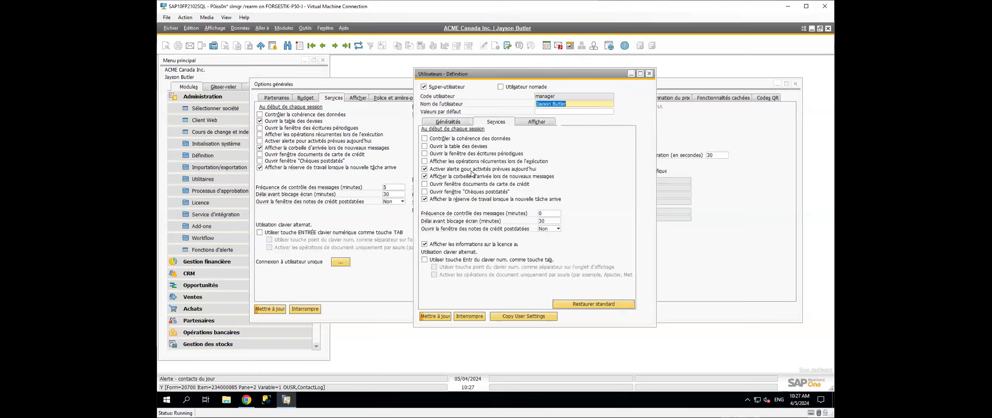
Check the message and alert inbox, and save the user settings with Activer alerte pour activités prévues aujourd'hui turned off
{"action": "left_click", "coordinate": [558, 46]}
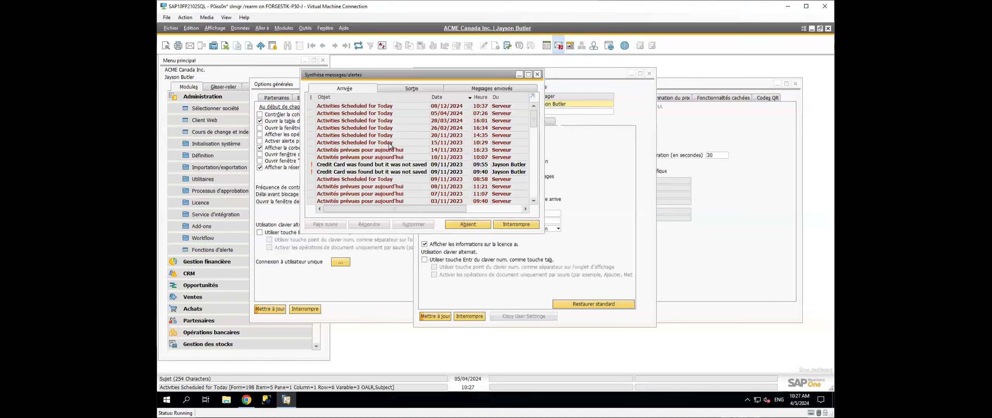
{"action": "key", "text": "Escape"}
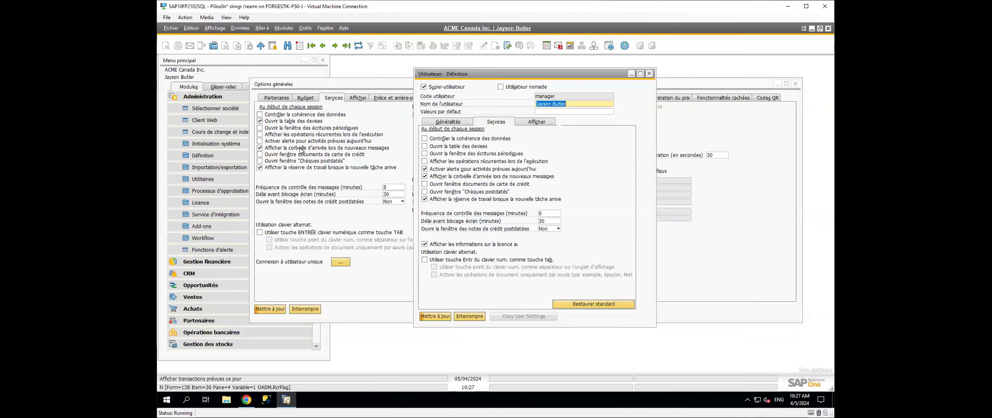
{"action": "left_click", "coordinate": [295, 85]}
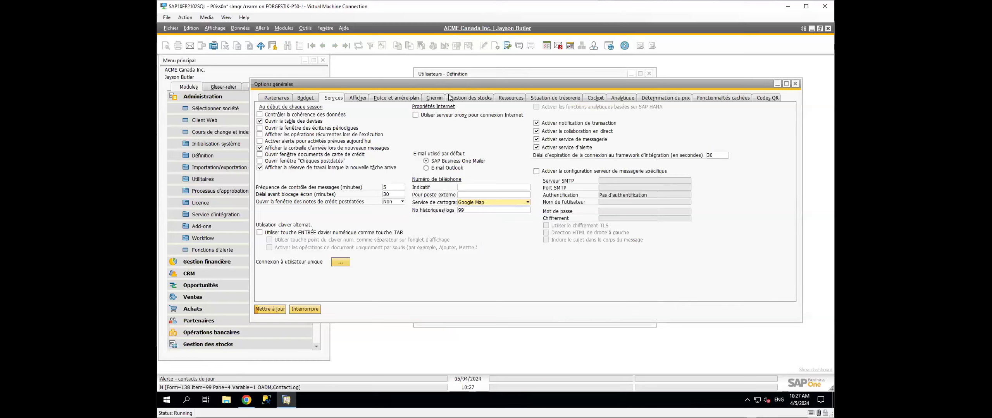
{"action": "left_click", "coordinate": [460, 74]}
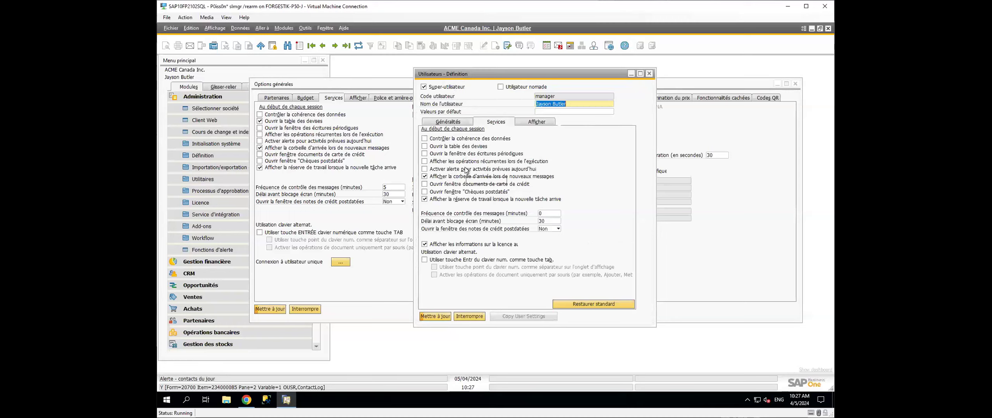
{"action": "key", "text": "Return"}
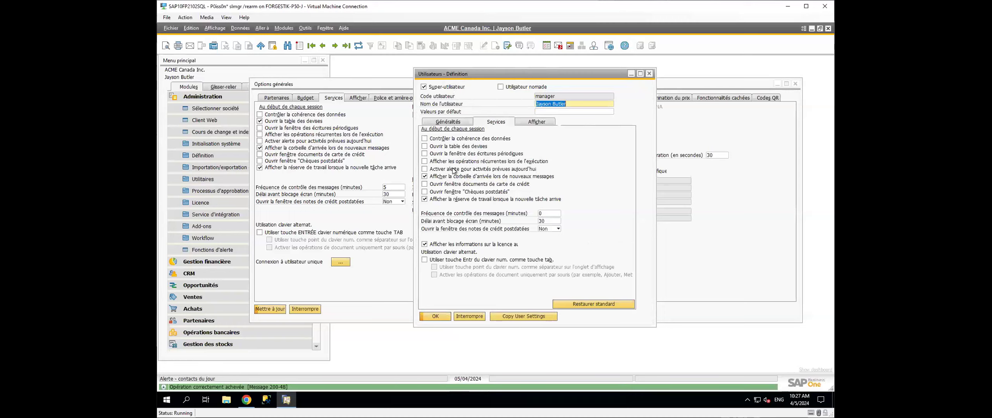
Re-enable Activer alerte pour activités prévues aujourd'hui for the user, save the user settings and close them
{"action": "left_click", "coordinate": [454, 170]}
{"action": "left_click", "coordinate": [432, 313]}
{"action": "key", "text": "Escape"}
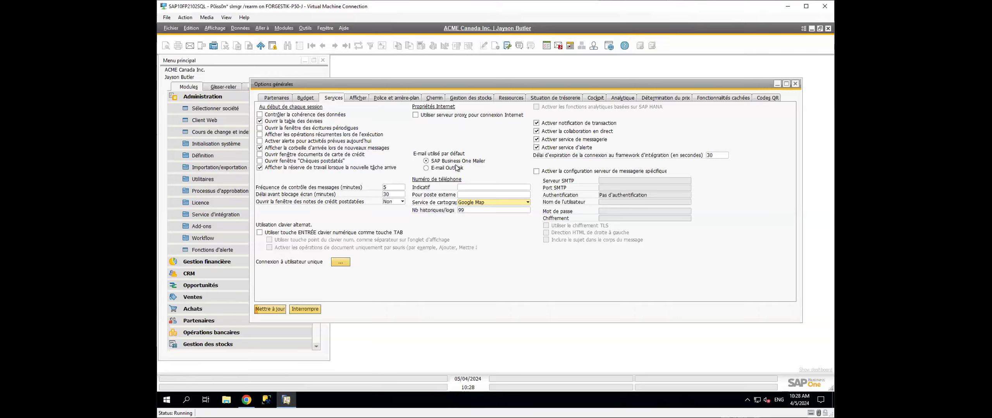
Review the default e-mail option SAP Business One Mailer and bring up the last sales order, for Maxi-Teq, beside the general settings
{"action": "left_click", "coordinate": [425, 162]}
{"action": "left_click_drag", "start_coordinate": [454, 84], "coordinate": [497, 67]}
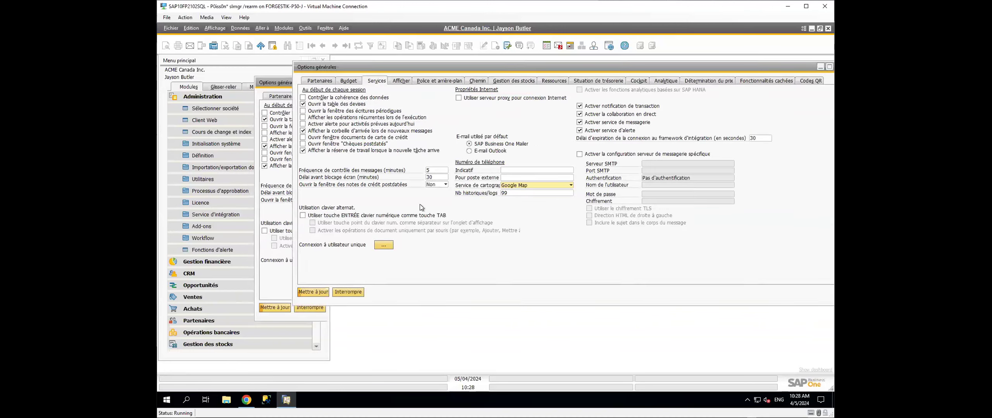
{"action": "left_click", "coordinate": [215, 98]}
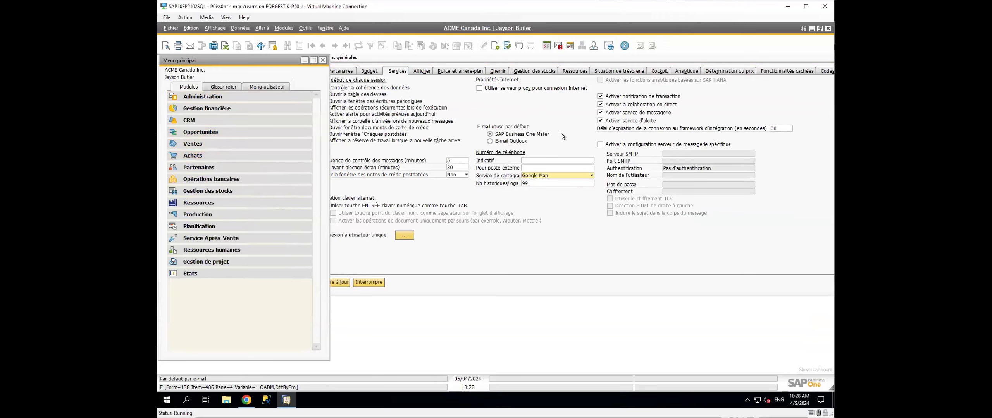
{"action": "left_click", "coordinate": [240, 144]}
{"action": "left_click", "coordinate": [224, 131]}
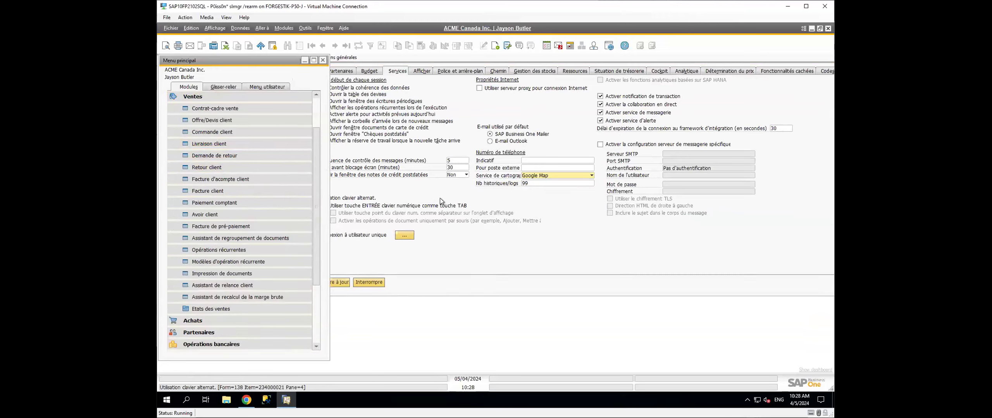
{"action": "key", "text": "ctrl+Left"}
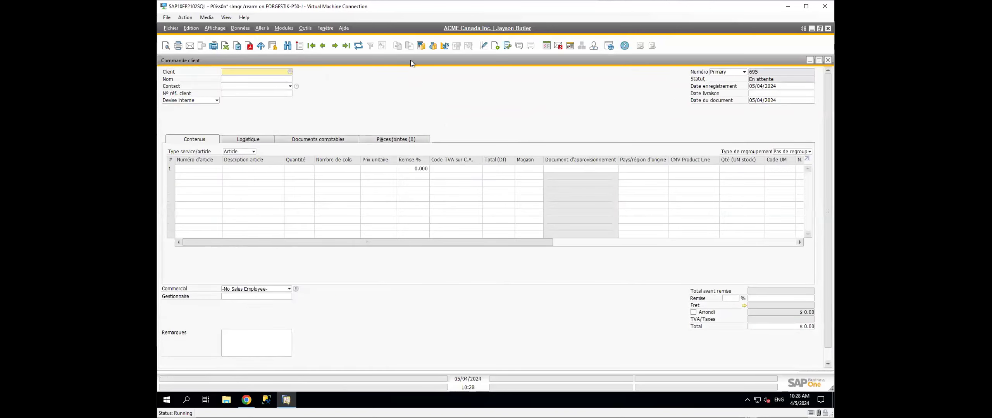
{"action": "left_click_drag", "start_coordinate": [410, 60], "coordinate": [568, 166]}
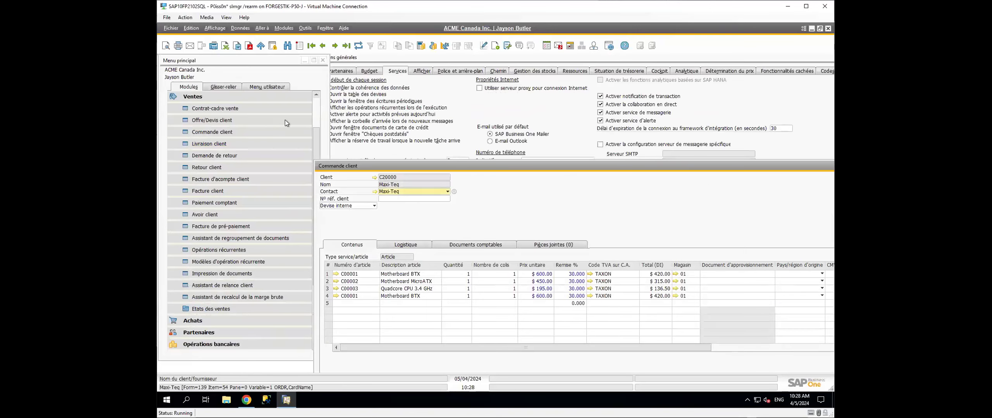
Start an e-mail from Maxi-Teq's sales order without attaching a report, examine the Envoyer message form, and close both windows
{"action": "left_click", "coordinate": [191, 46]}
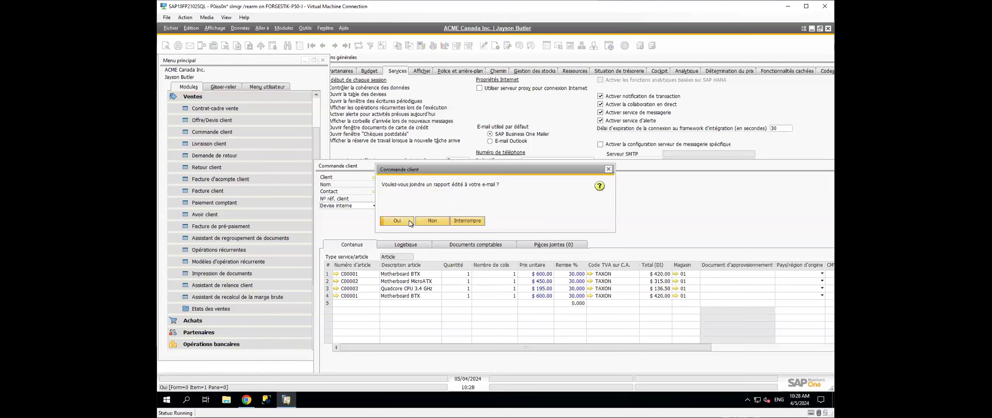
{"action": "left_click", "coordinate": [418, 220]}
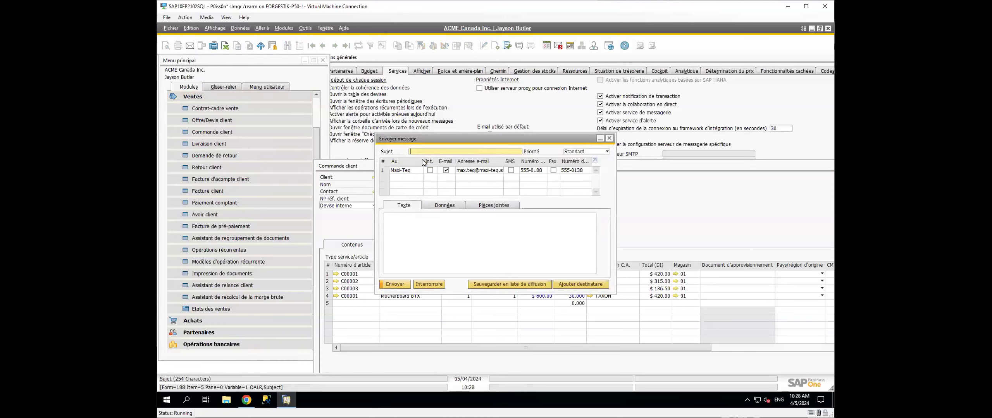
{"action": "left_click_drag", "start_coordinate": [417, 140], "coordinate": [445, 173]}
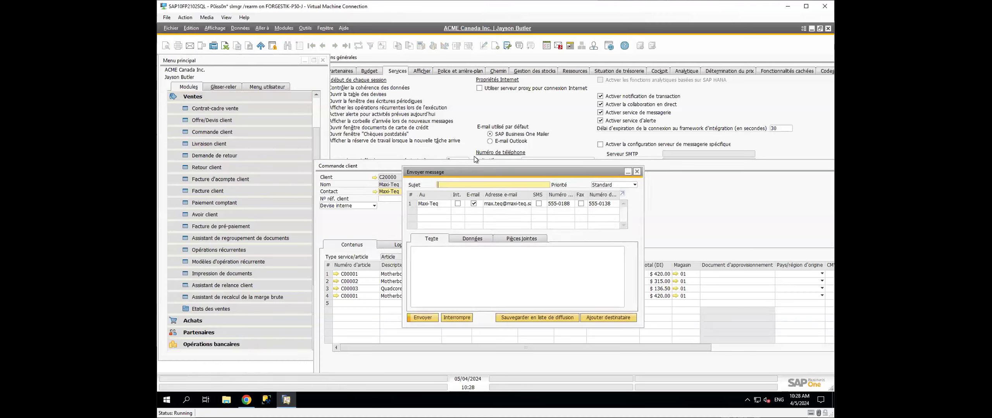
{"action": "left_click", "coordinate": [503, 167]}
{"action": "left_click", "coordinate": [499, 147]}
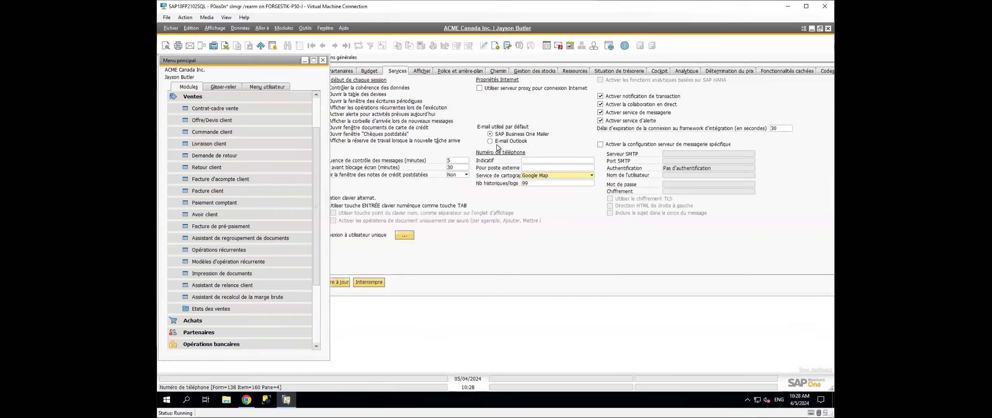
Set the default e-mail option to E-mail Outlook and reopen the last Maxi-Teq sales order
{"action": "left_click", "coordinate": [498, 143]}
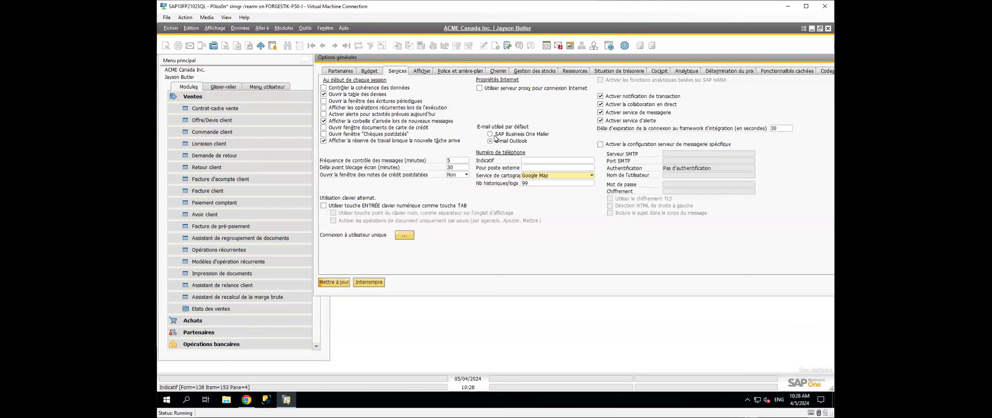
{"action": "left_click", "coordinate": [203, 132]}
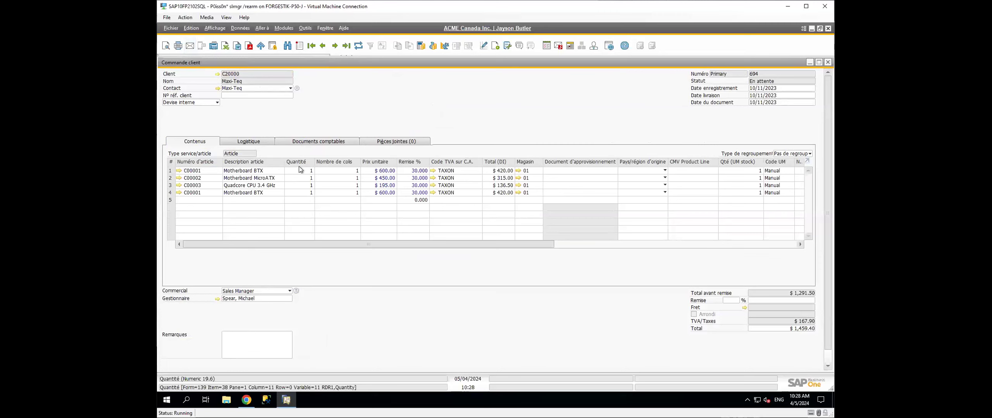
{"action": "double_click", "coordinate": [213, 64]}
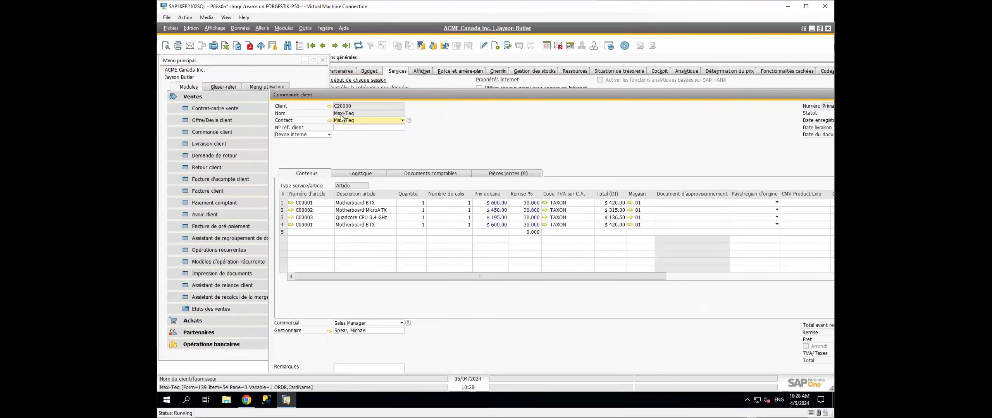
Close the Maxi-Teq sales order, bring the general settings window fully into view and show its Afficher settings
{"action": "key", "text": "Escape"}
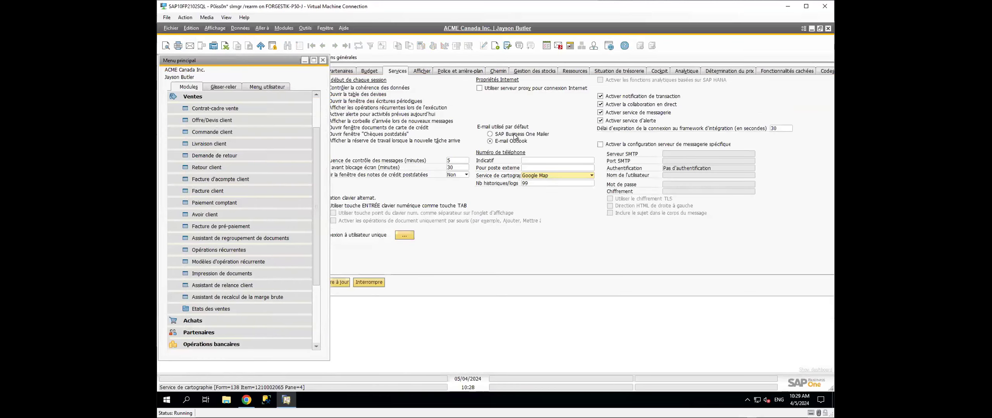
{"action": "left_click_drag", "start_coordinate": [475, 55], "coordinate": [427, 82]}
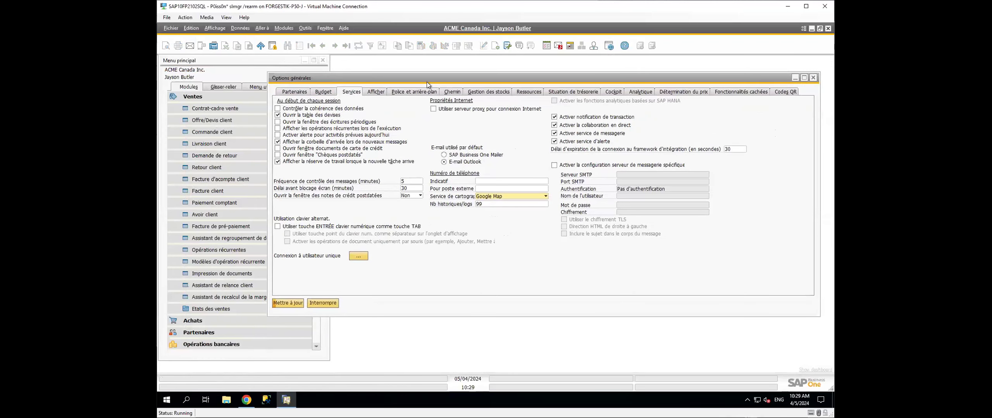
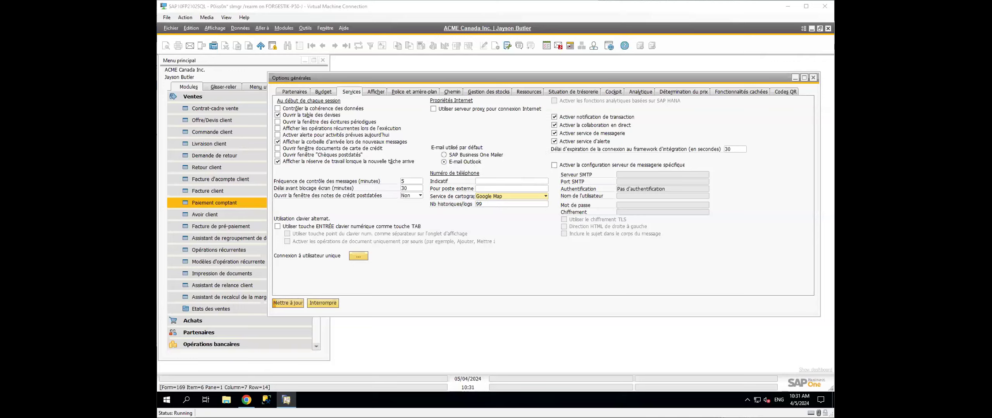
{"action": "left_click", "coordinate": [373, 92]}
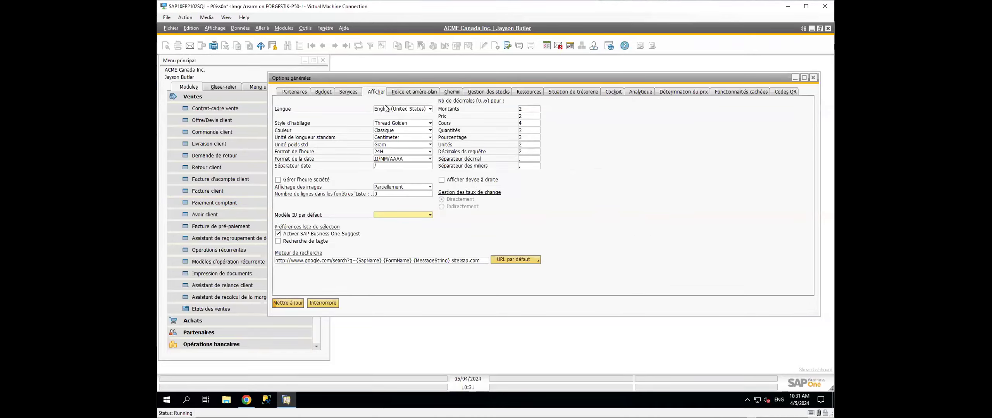
Examine the Langue setting in the user's own Afficher preferences against the company default, and close the user settings
{"action": "left_click", "coordinate": [609, 46]}
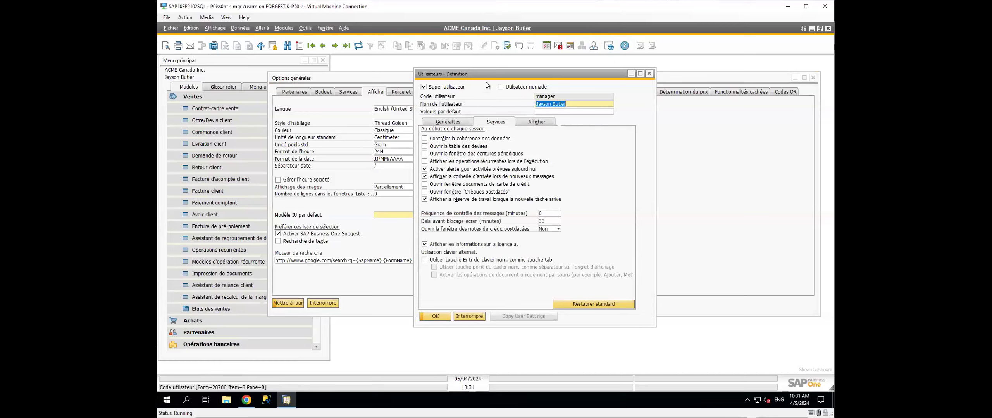
{"action": "left_click", "coordinate": [537, 121]}
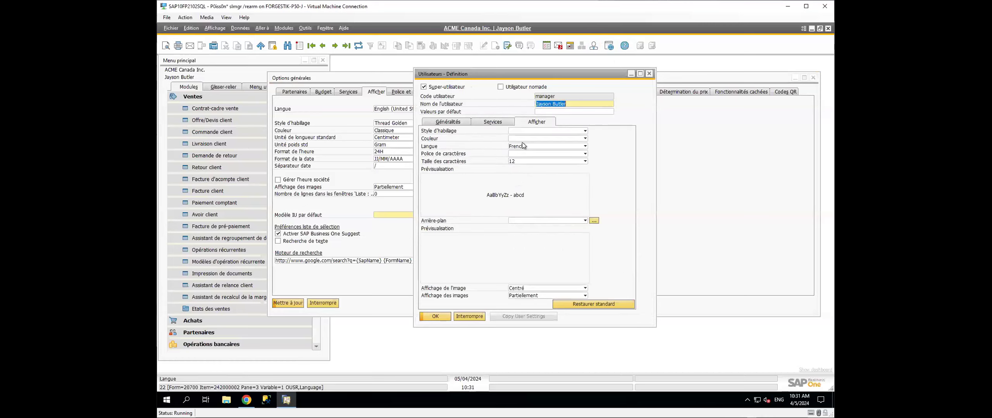
{"action": "left_click", "coordinate": [519, 149]}
{"action": "left_click", "coordinate": [519, 150]}
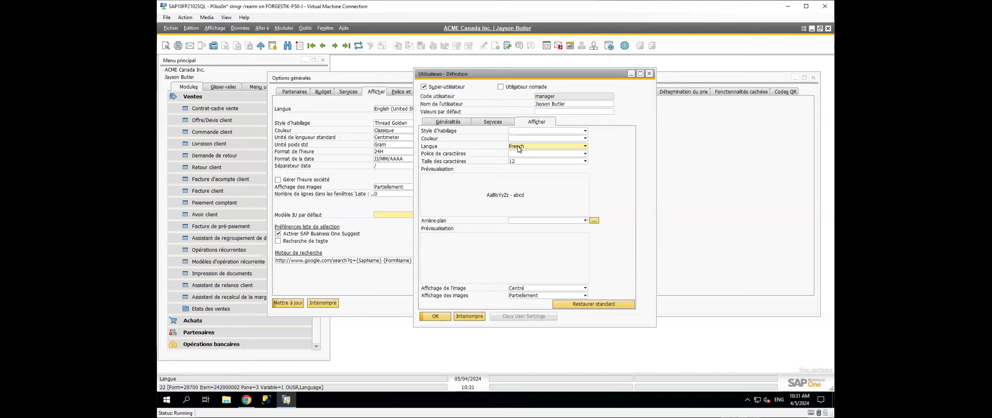
{"action": "key", "text": "Escape"}
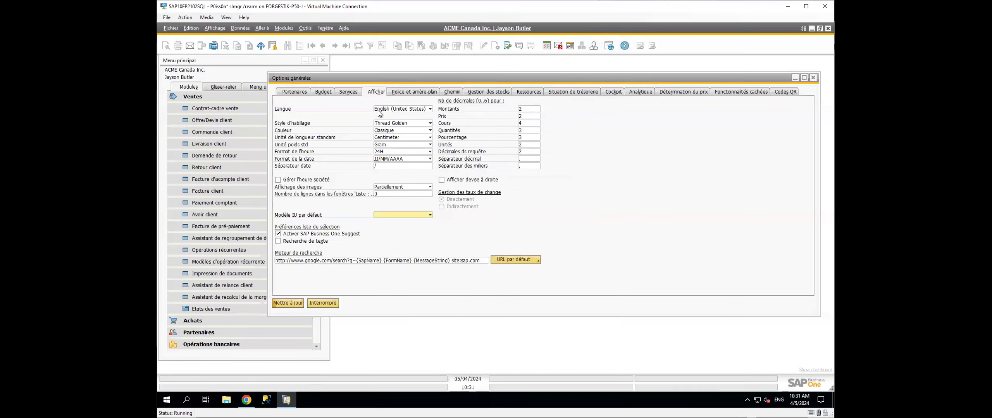
Check the date format on a blank sales order, close it, and review the Format de la date choices in the general settings
{"action": "left_click", "coordinate": [215, 135]}
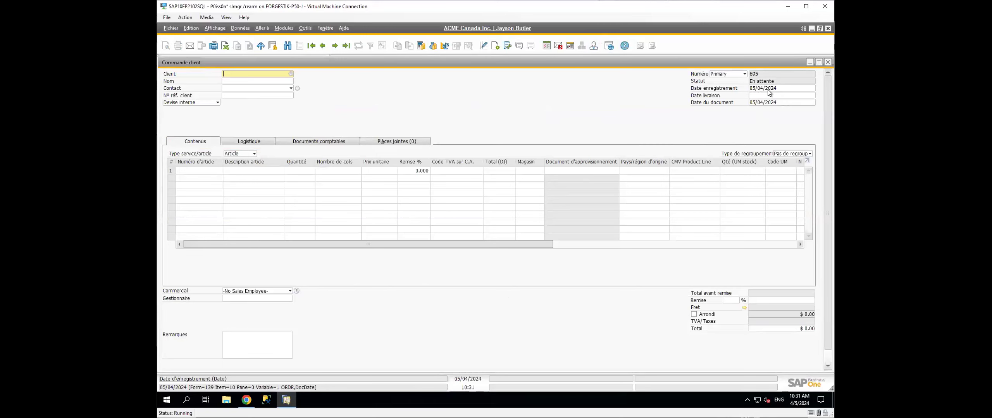
{"action": "key", "text": "Escape"}
{"action": "left_click", "coordinate": [390, 155]}
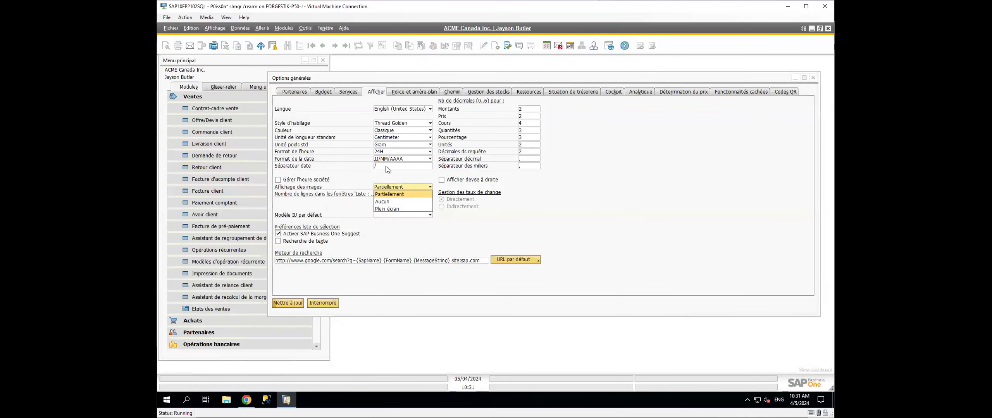
{"action": "left_click", "coordinate": [389, 159]}
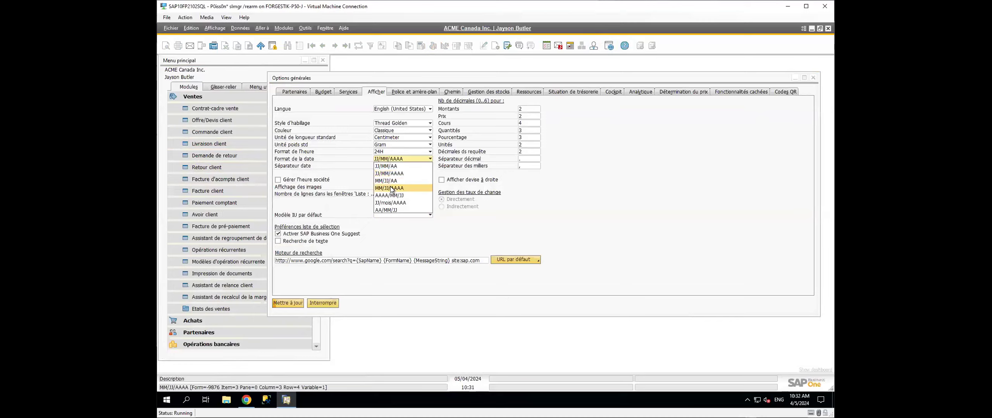
{"action": "left_click", "coordinate": [389, 160]}
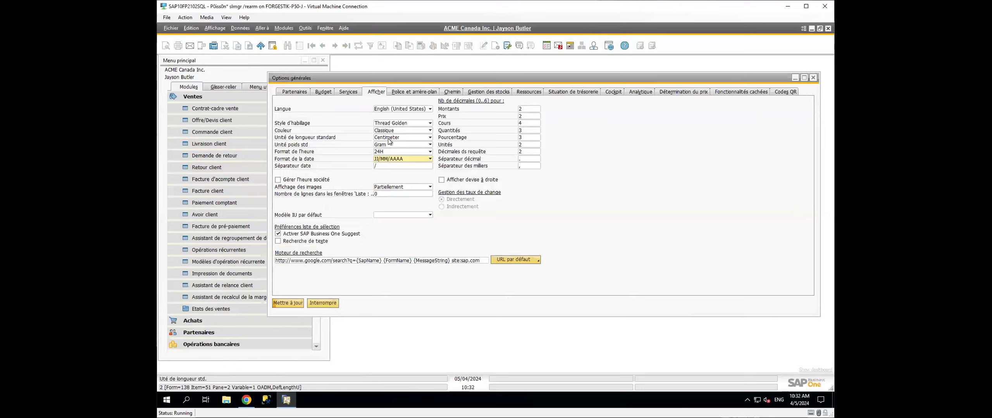
Set Unité de longueur standard to Inch in the general settings
{"action": "left_click", "coordinate": [389, 139]}
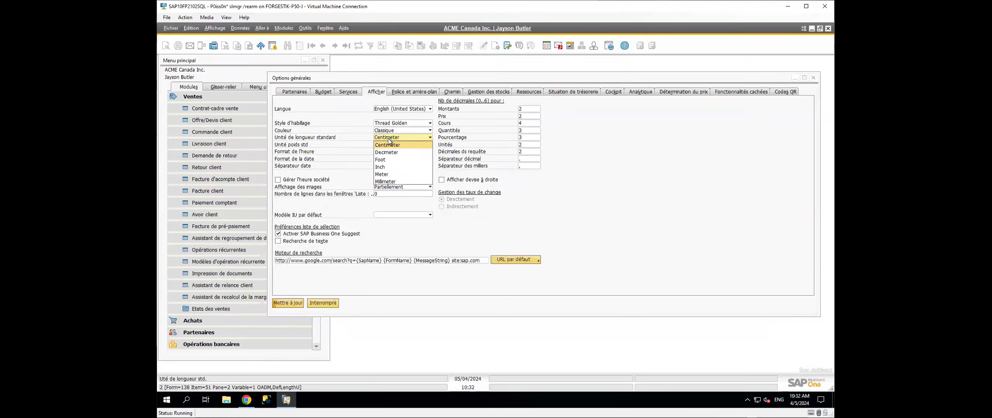
{"action": "key", "text": "Down"}
{"action": "key", "text": "Down"}
{"action": "key", "text": "Down"}
{"action": "key", "text": "Return"}
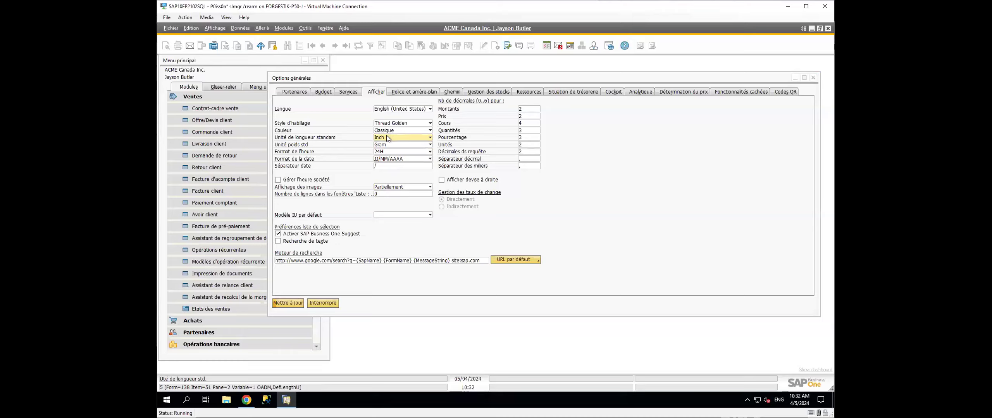
{"action": "left_click", "coordinate": [387, 138]}
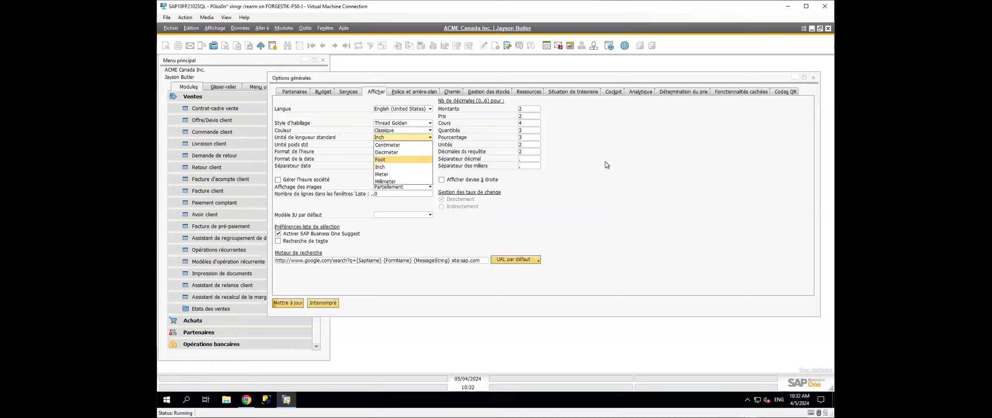
{"action": "left_click", "coordinate": [435, 132]}
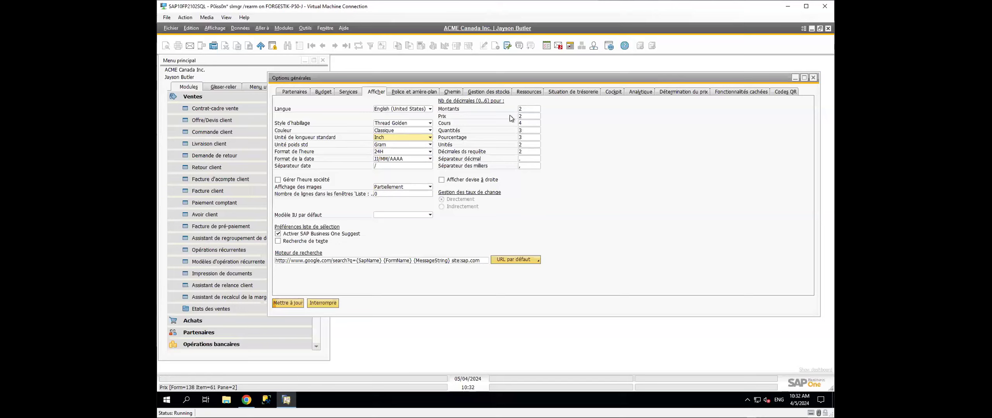
Set the number of decimals for Prix to 3 and update the general settings, accepting the irreversible increase
{"action": "left_click", "coordinate": [523, 117]}
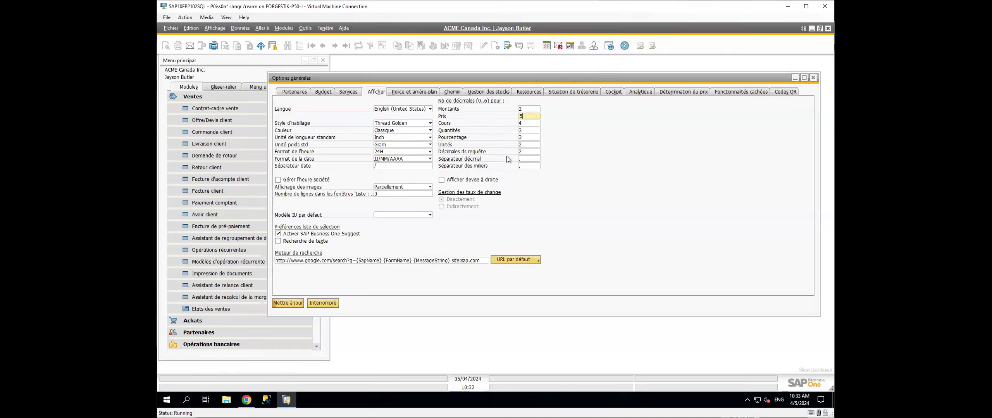
{"action": "double_click", "coordinate": [523, 115]}
{"action": "left_click", "coordinate": [286, 304]}
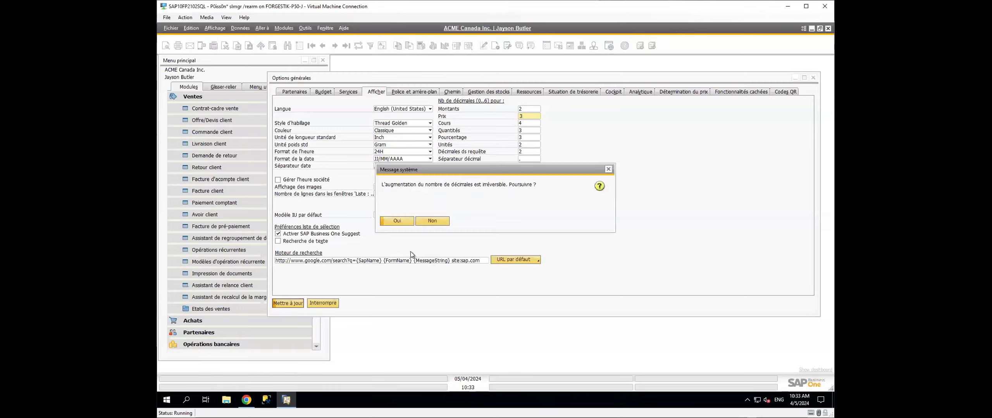
{"action": "left_click", "coordinate": [395, 221]}
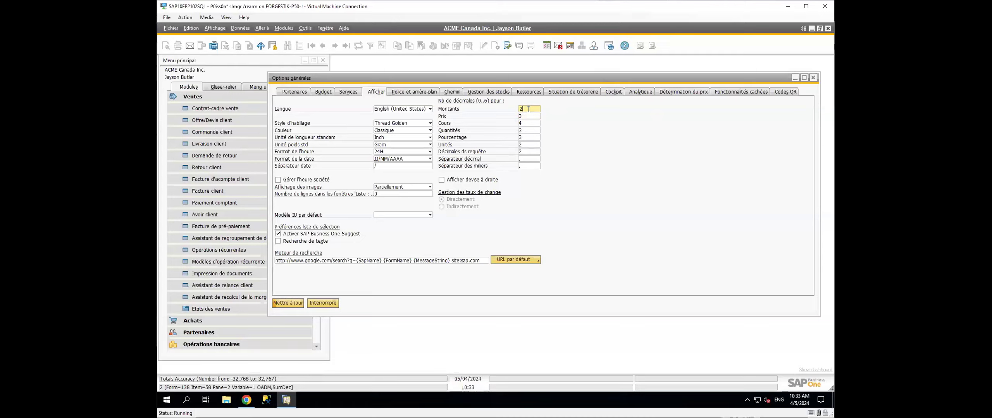
Review the number of decimals for Montants and the company-wide font choices under Police et arrière-plan
{"action": "left_click_drag", "start_coordinate": [526, 110], "coordinate": [516, 110]}
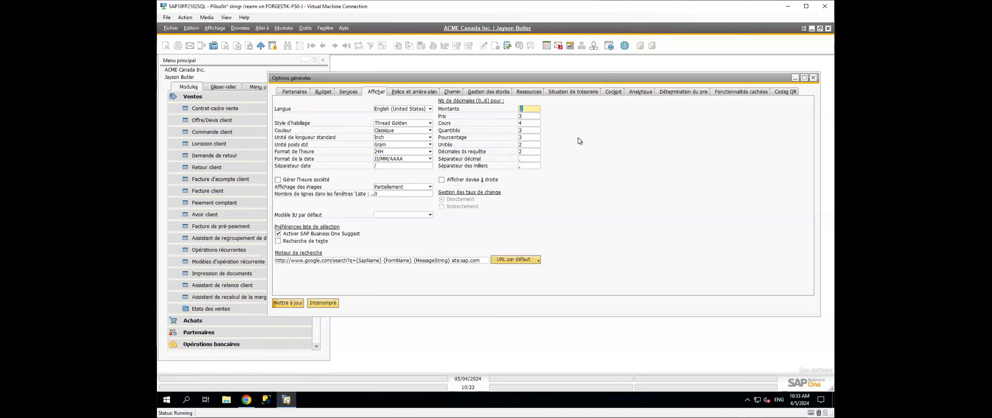
{"action": "double_click", "coordinate": [522, 110]}
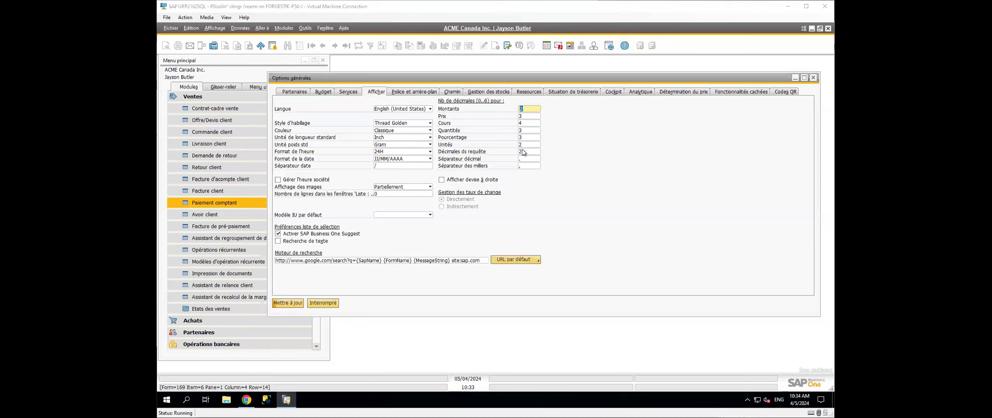
{"action": "left_click", "coordinate": [409, 92]}
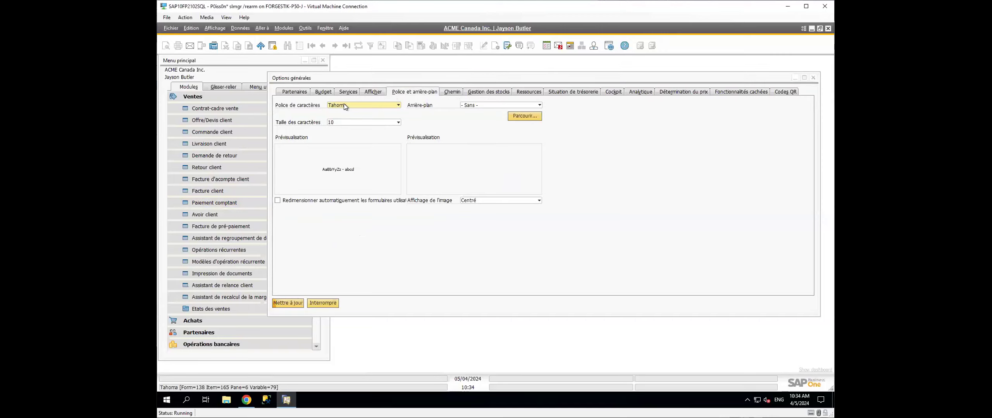
{"action": "left_click", "coordinate": [381, 138]}
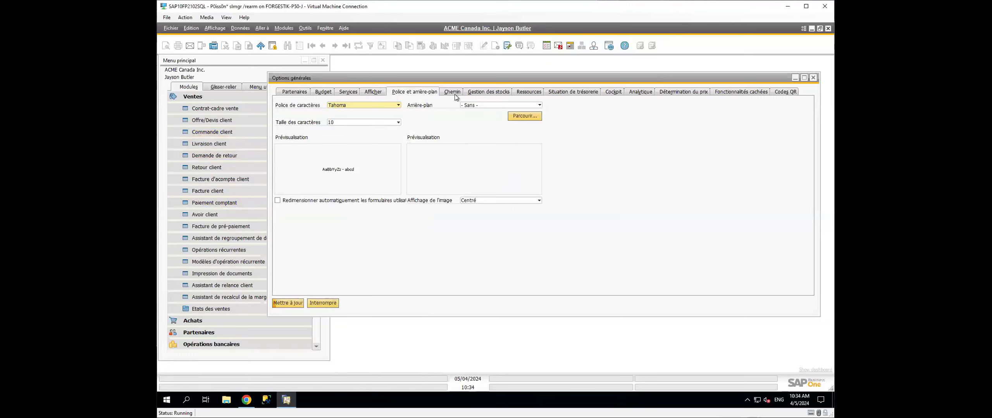
{"action": "left_click", "coordinate": [353, 105]}
{"action": "left_click", "coordinate": [353, 104]}
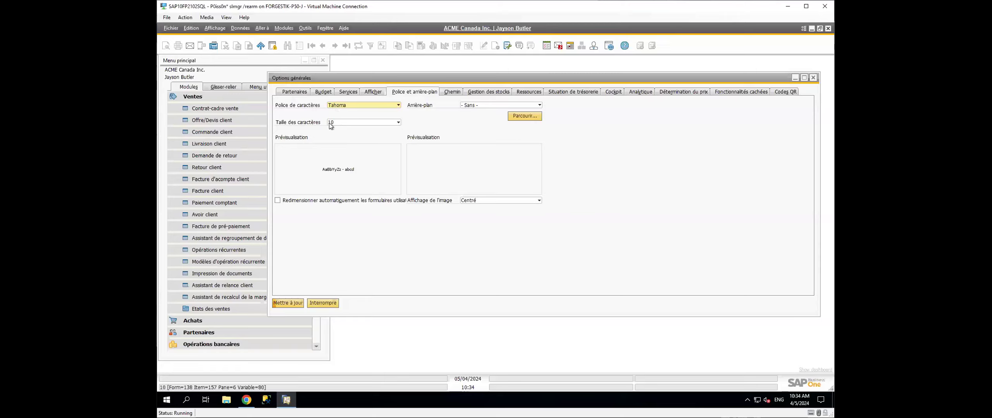
Reopen the user's Afficher preferences and arrange them in front of the general settings to compare both sets of font options
{"action": "left_click", "coordinate": [595, 45]}
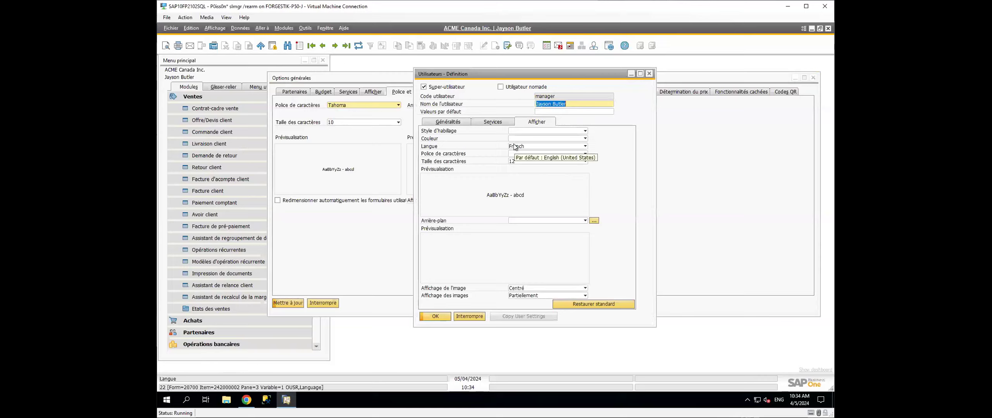
{"action": "left_click", "coordinate": [271, 115]}
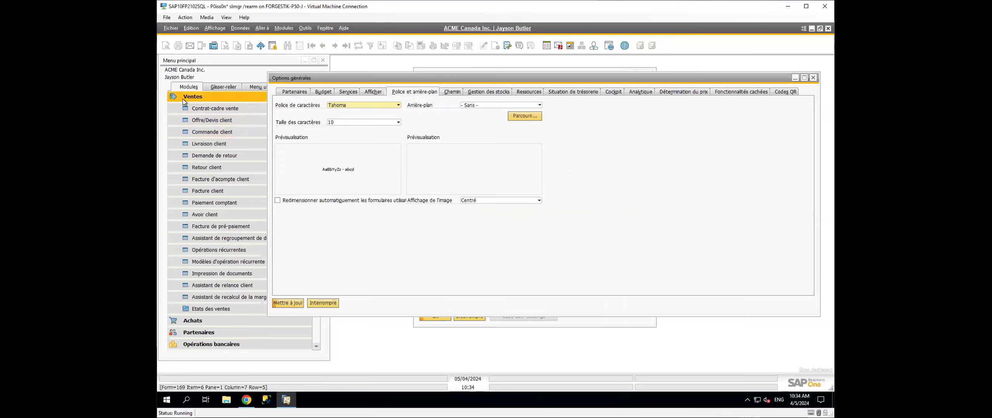
{"action": "left_click", "coordinate": [193, 120]}
{"action": "left_click", "coordinate": [200, 98]}
{"action": "left_click", "coordinate": [203, 98]}
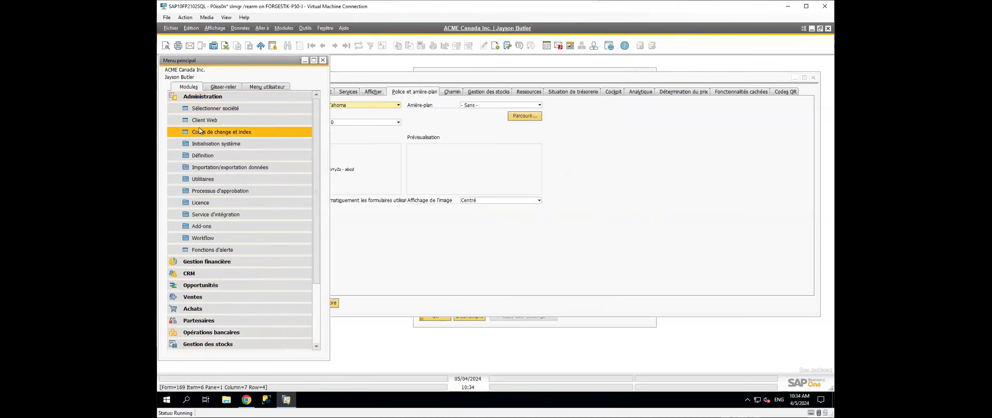
{"action": "left_click", "coordinate": [587, 145]}
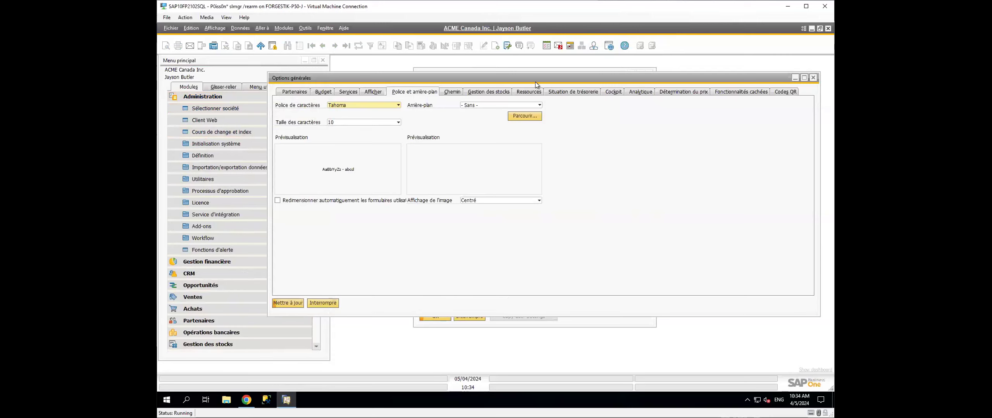
{"action": "left_click_drag", "start_coordinate": [533, 81], "coordinate": [528, 88]}
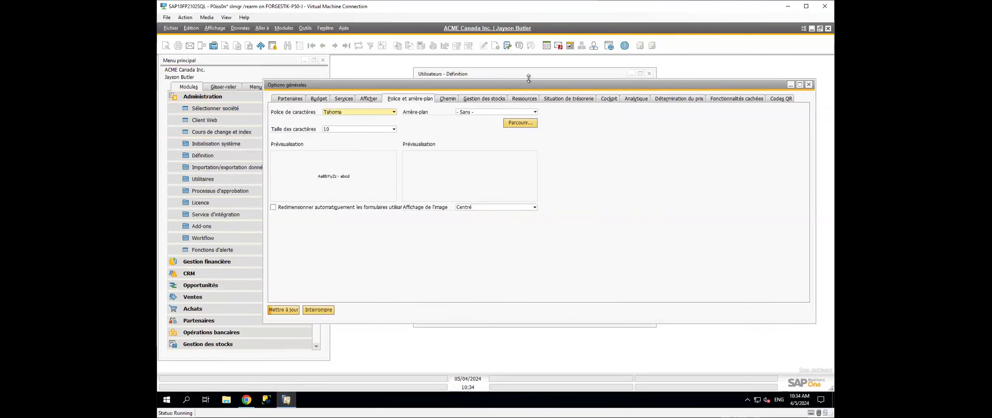
{"action": "left_click", "coordinate": [529, 74]}
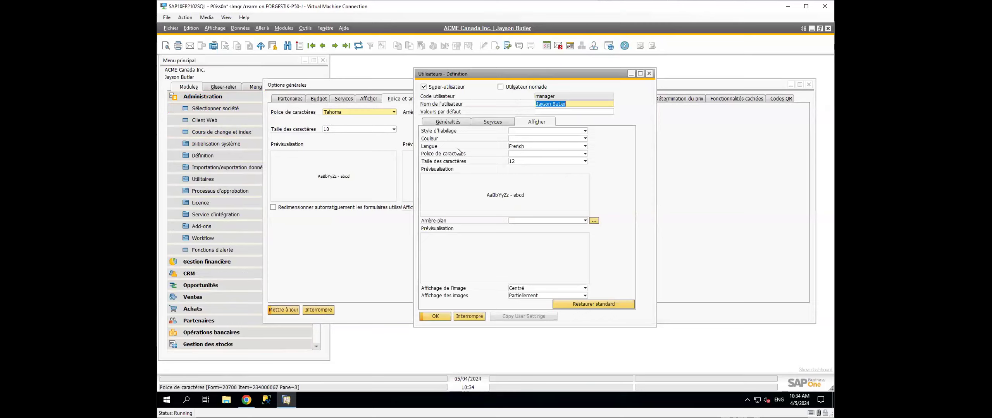
Examine the user's Police de caractères and Taille des caractères options, and close the user settings
{"action": "left_click", "coordinate": [515, 155]}
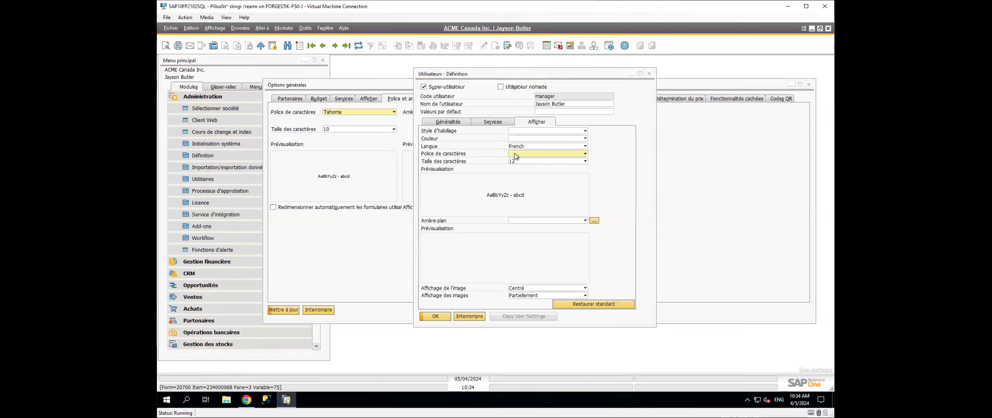
{"action": "left_click", "coordinate": [515, 156]}
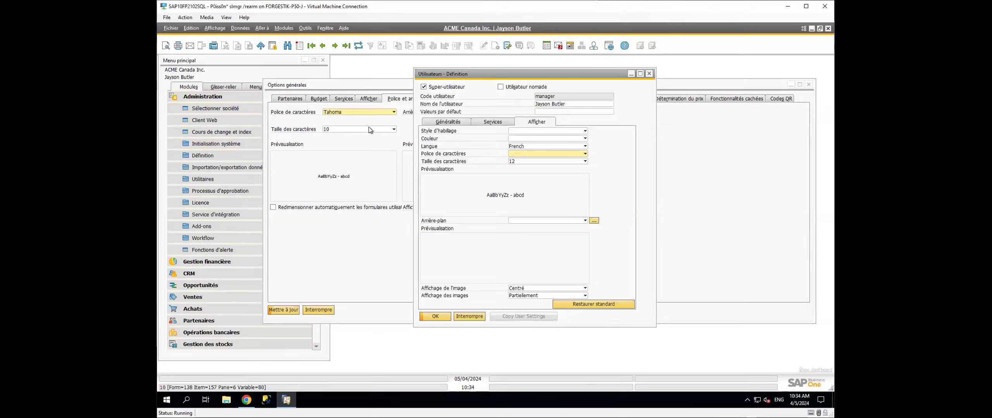
{"action": "left_click", "coordinate": [526, 161]}
{"action": "left_click", "coordinate": [526, 160]}
{"action": "left_click", "coordinate": [518, 162]}
{"action": "left_click", "coordinate": [519, 161]}
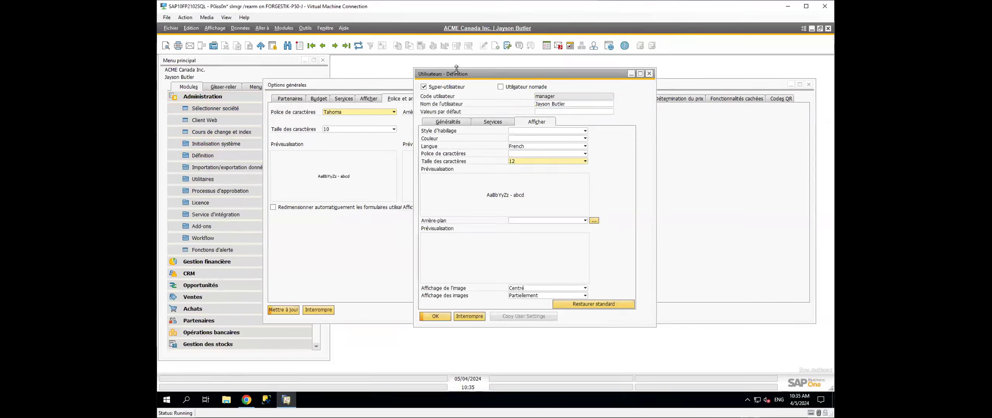
{"action": "key", "text": "Escape"}
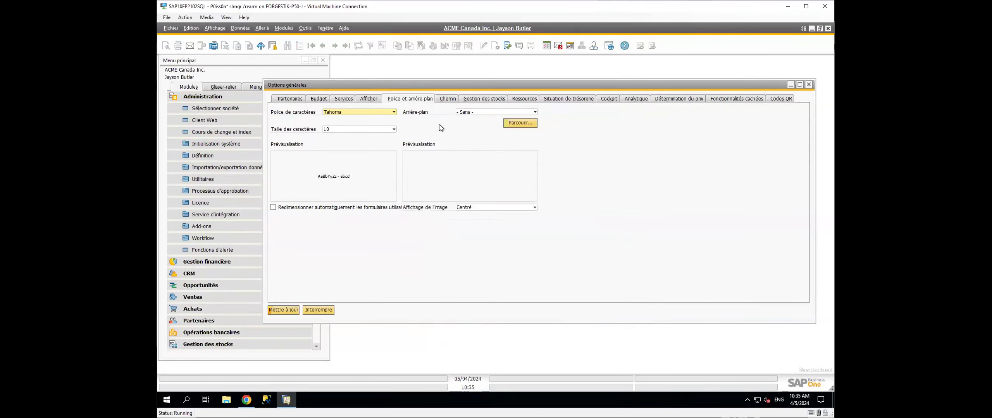
Review the Chemin folder paths for Word templates, Excel files, images, attachments, extensions and XML files
{"action": "left_click", "coordinate": [448, 97]}
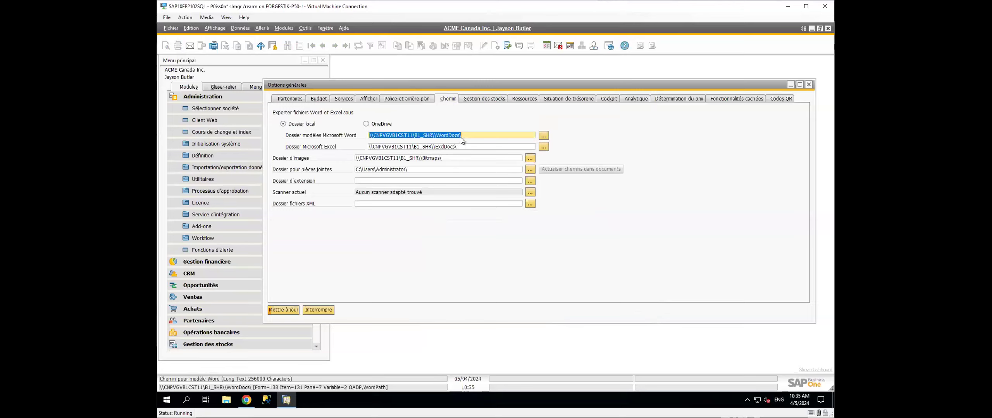
{"action": "left_click", "coordinate": [464, 157]}
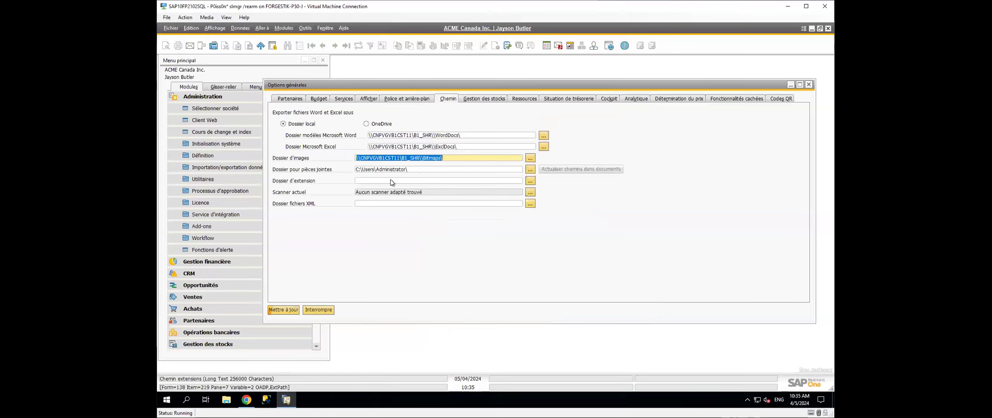
{"action": "key", "text": "Tab"}
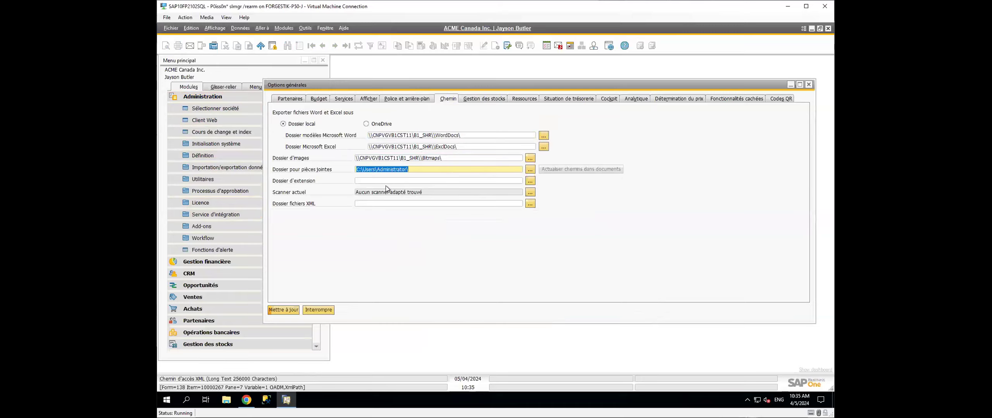
{"action": "left_click_drag", "start_coordinate": [478, 170], "coordinate": [269, 158]}
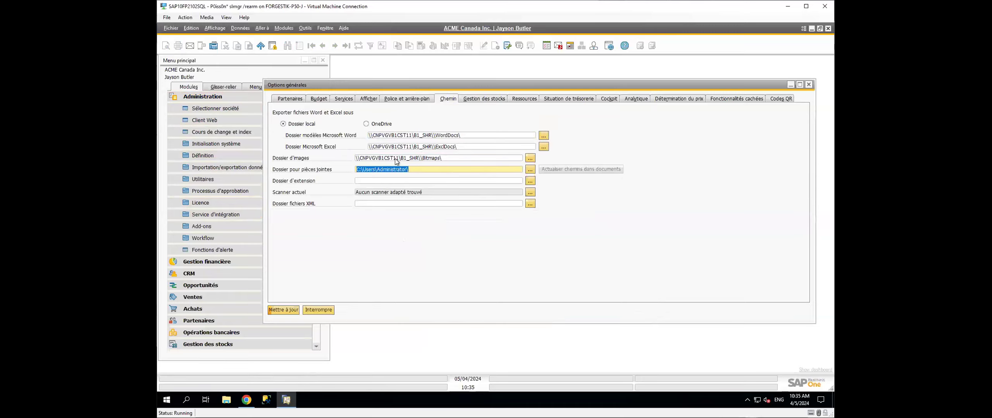
{"action": "left_click", "coordinate": [417, 172]}
{"action": "left_click_drag", "start_coordinate": [359, 169], "coordinate": [347, 169]}
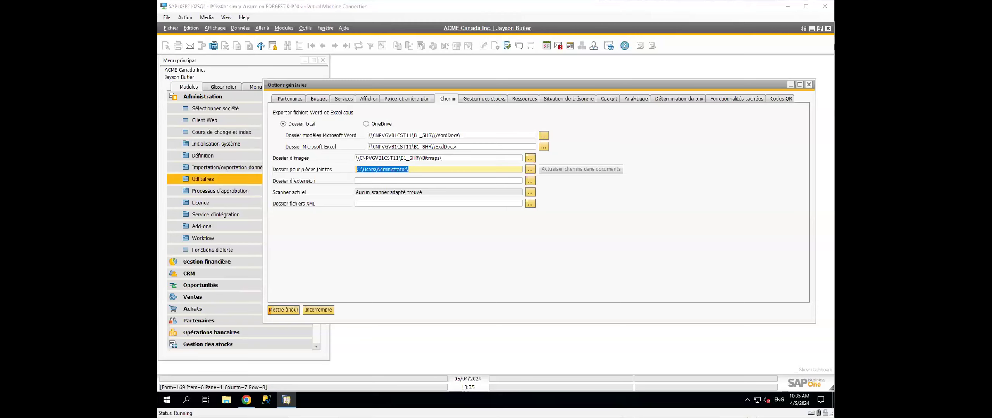
In the Gestion des stocks article settings, clear États and Documents commerciaux under Afficher postes inactifs dans
{"action": "left_click", "coordinate": [495, 100]}
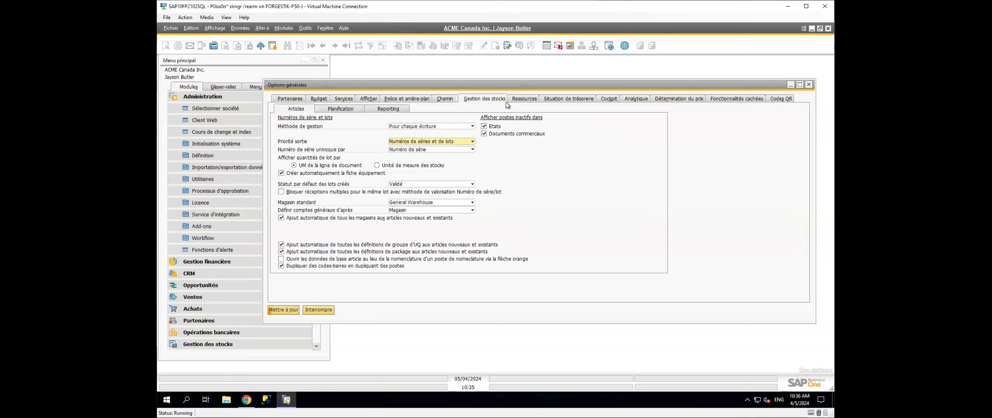
{"action": "left_click_drag", "start_coordinate": [505, 84], "coordinate": [567, 71]}
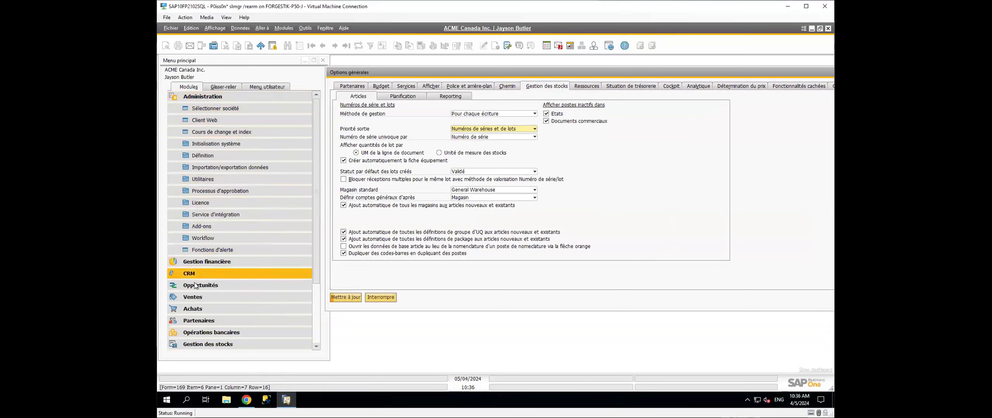
{"action": "left_click", "coordinate": [197, 298]}
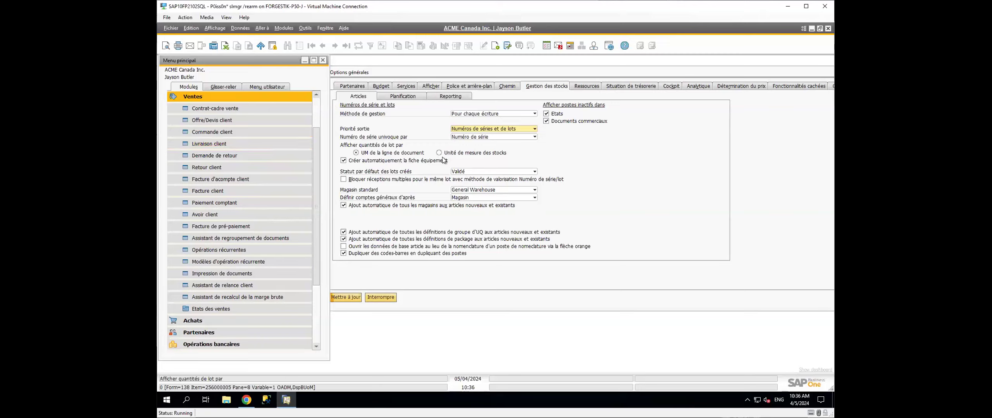
{"action": "left_click", "coordinate": [555, 114]}
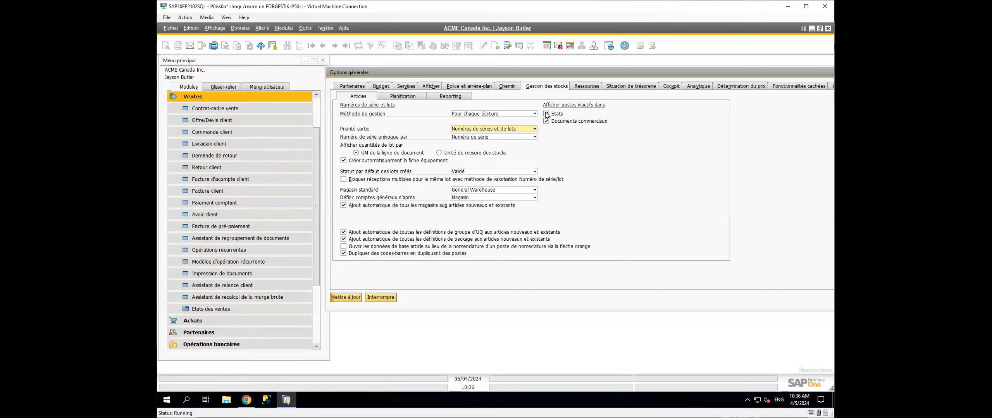
{"action": "left_click", "coordinate": [546, 122]}
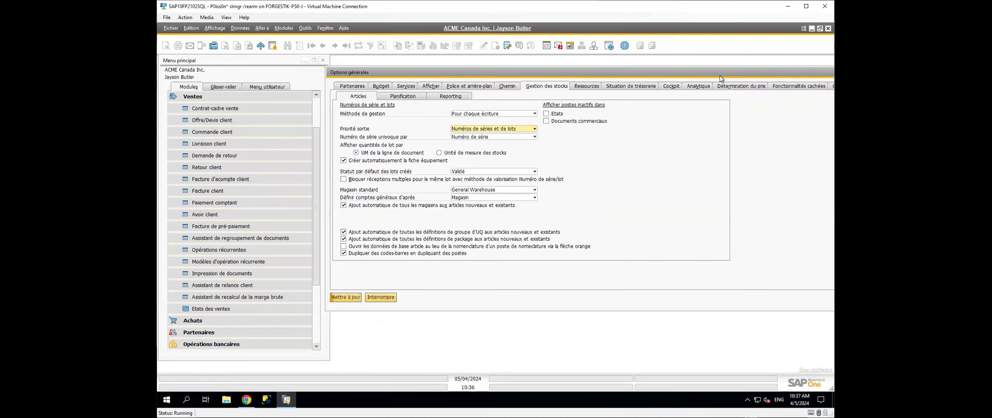
{"action": "left_click_drag", "start_coordinate": [719, 76], "coordinate": [642, 78]}
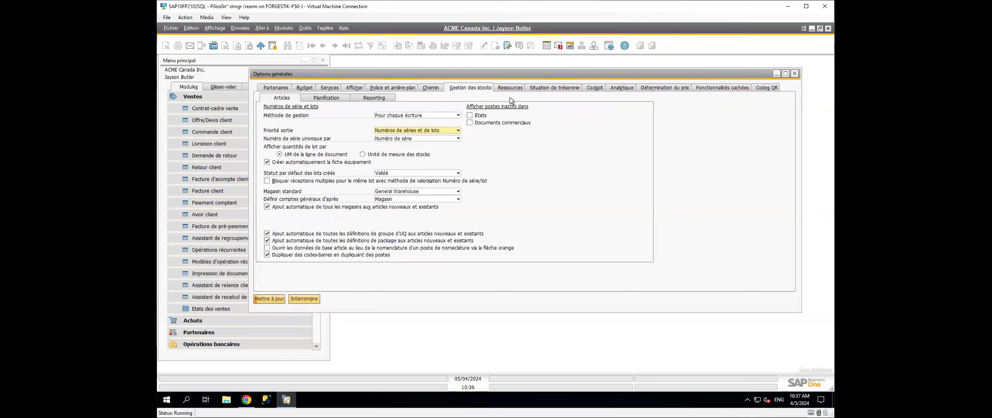
Review the features listed under Fonctionnalités cachées and compare them with the Production module's entries in the main menu
{"action": "left_click", "coordinate": [705, 88]}
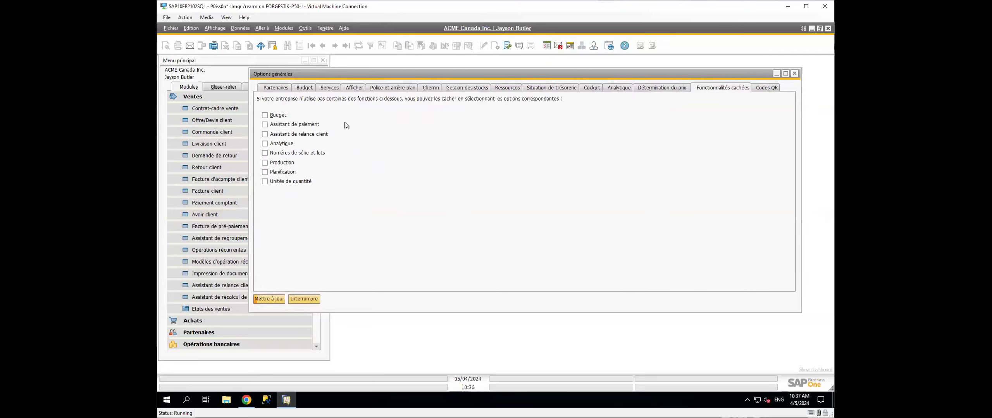
{"action": "left_click", "coordinate": [192, 96]}
{"action": "left_click_drag", "start_coordinate": [383, 76], "coordinate": [450, 69]}
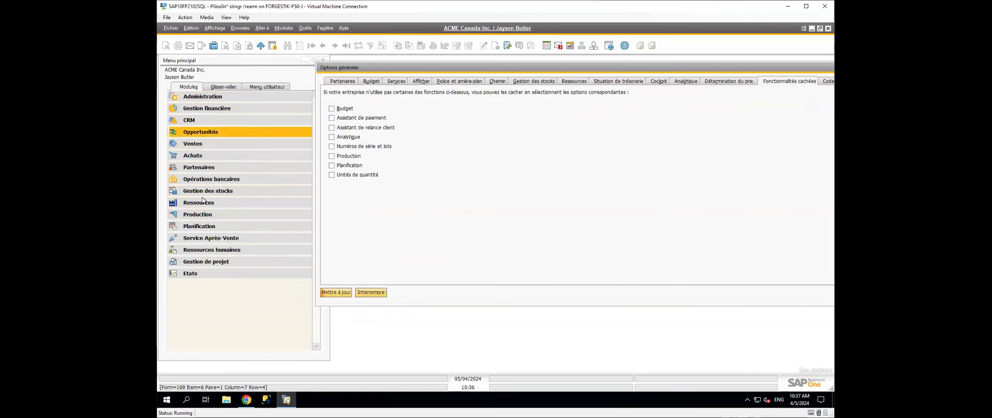
{"action": "left_click", "coordinate": [205, 215]}
{"action": "left_click", "coordinate": [205, 215]}
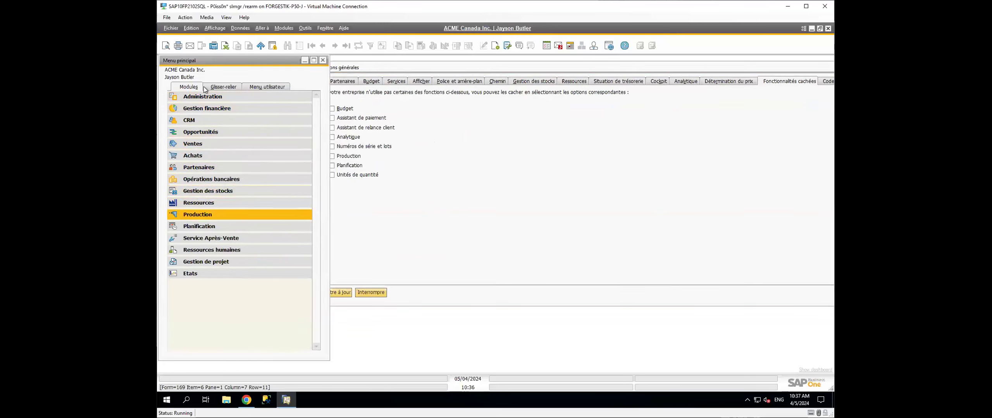
{"action": "left_click", "coordinate": [209, 214]}
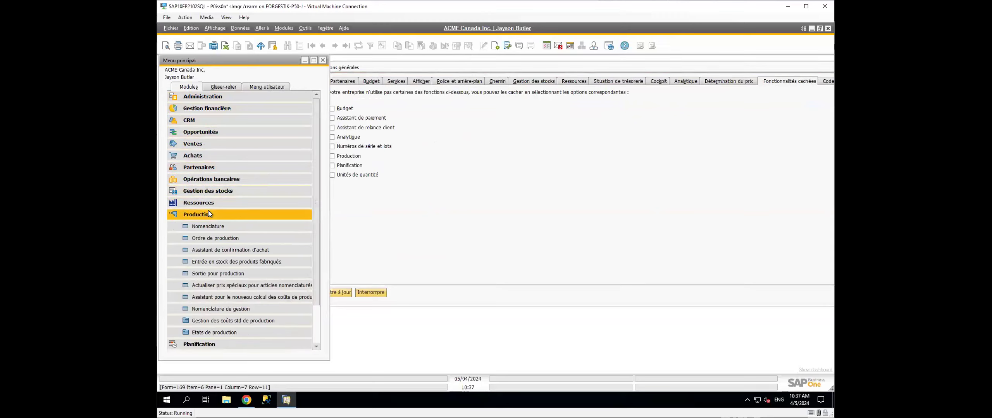
{"action": "left_click", "coordinate": [210, 214]}
{"action": "left_click", "coordinate": [614, 195]}
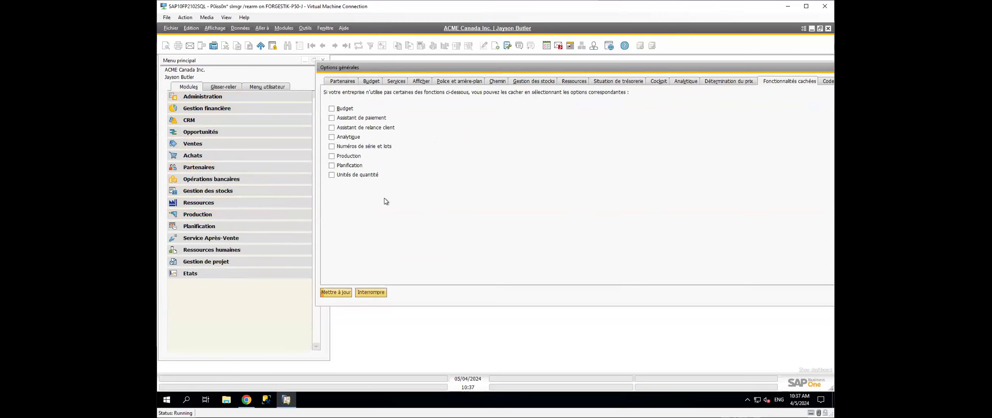
Hide the Production feature and apply the update to new users and users who follow the company settings
{"action": "left_click", "coordinate": [332, 156]}
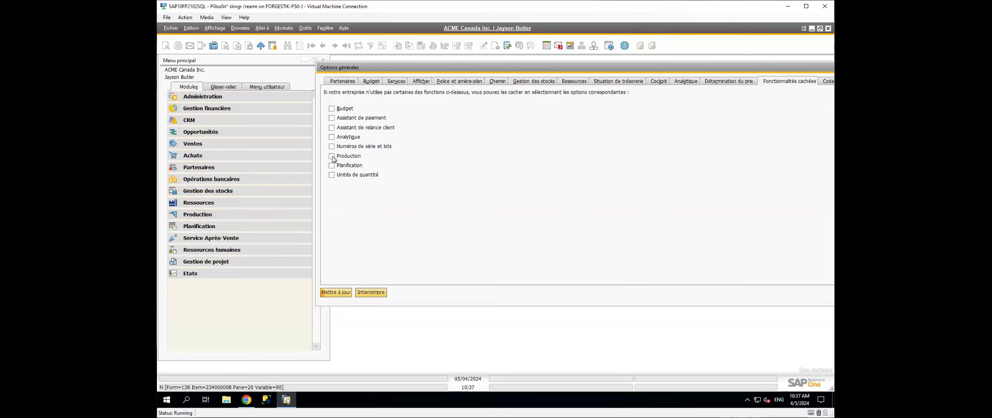
{"action": "left_click", "coordinate": [335, 293]}
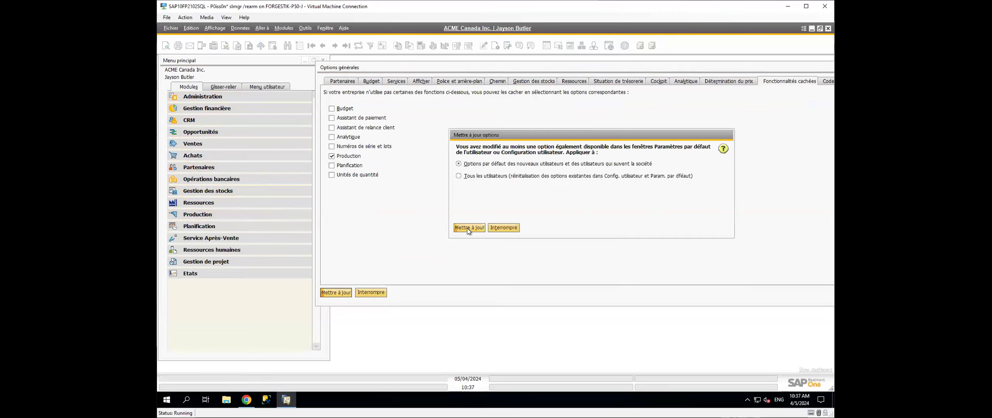
{"action": "left_click", "coordinate": [468, 228]}
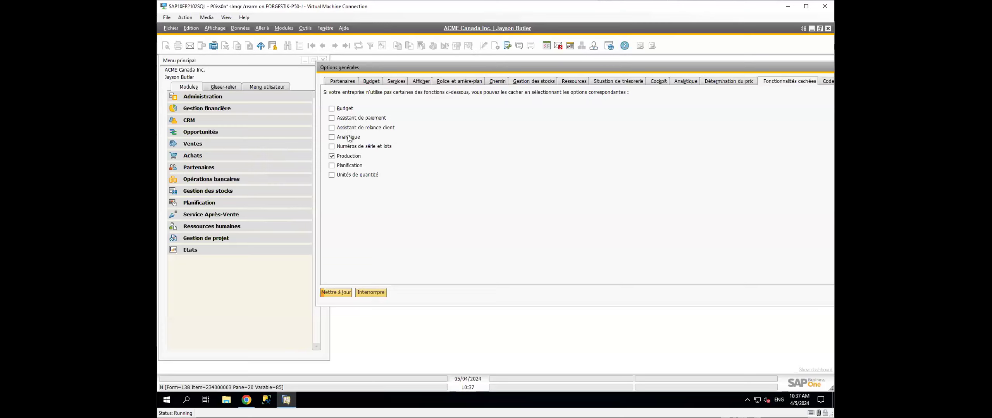
Unhide the Production feature and update the settings with the default user scope
{"action": "left_click", "coordinate": [348, 156]}
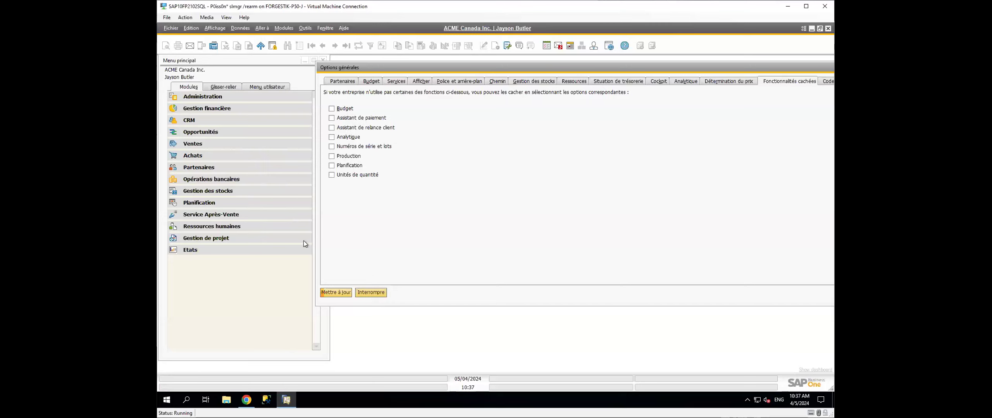
{"action": "left_click", "coordinate": [336, 292]}
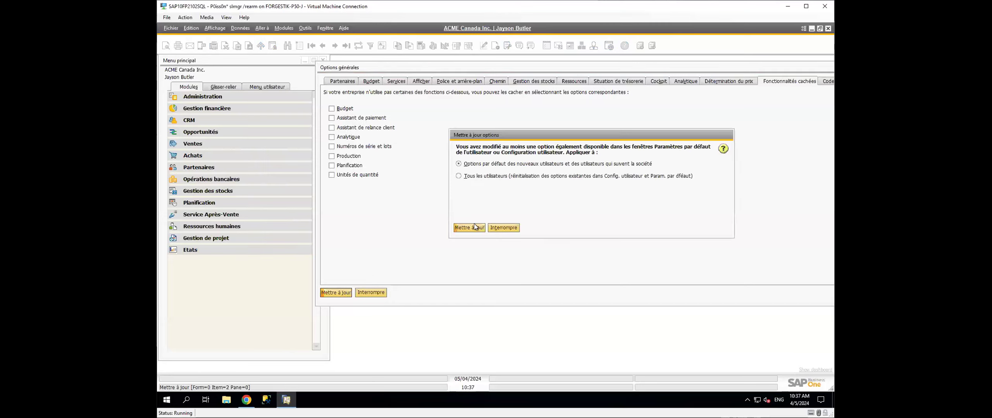
{"action": "left_click", "coordinate": [463, 228]}
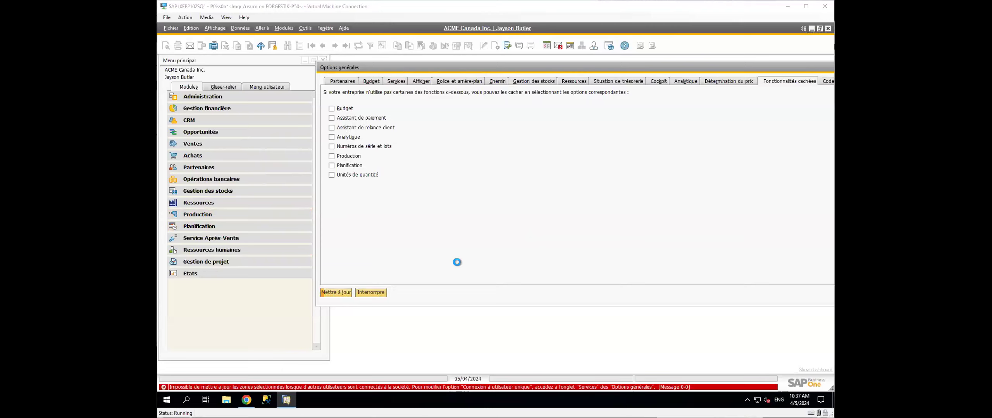
Close the general settings and open the Généralités section of Options par document under system initialization
{"action": "left_click", "coordinate": [383, 292]}
{"action": "left_click", "coordinate": [189, 96]}
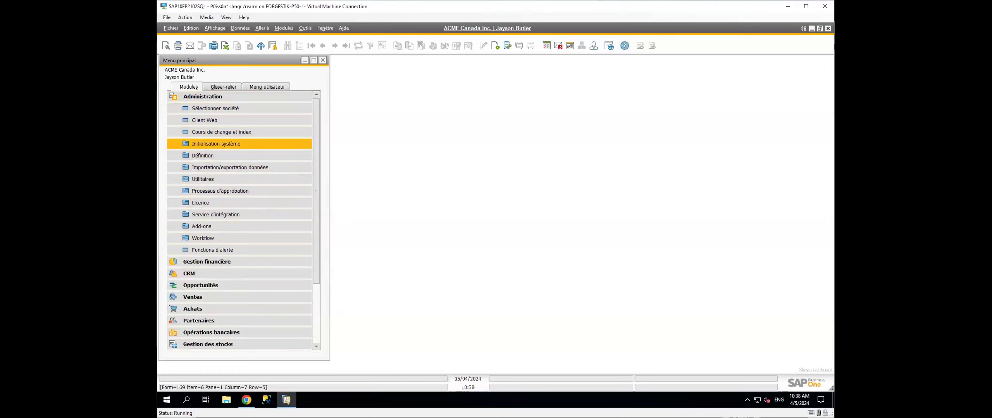
{"action": "left_click", "coordinate": [221, 145]}
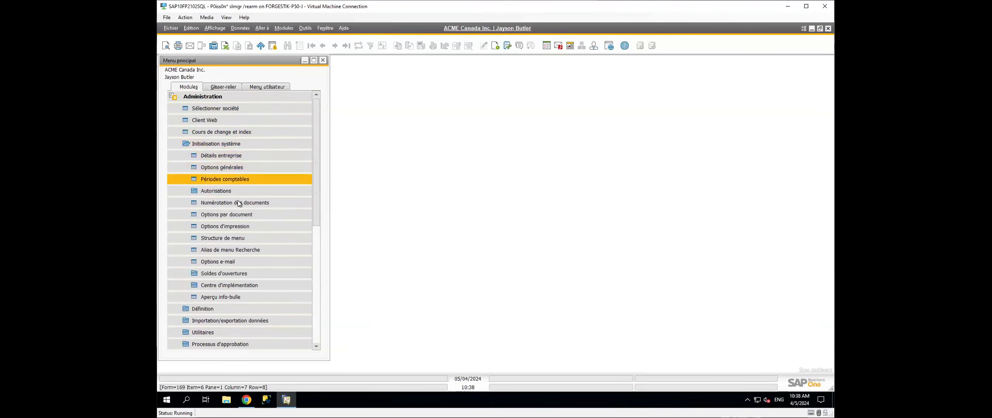
{"action": "left_click", "coordinate": [239, 215]}
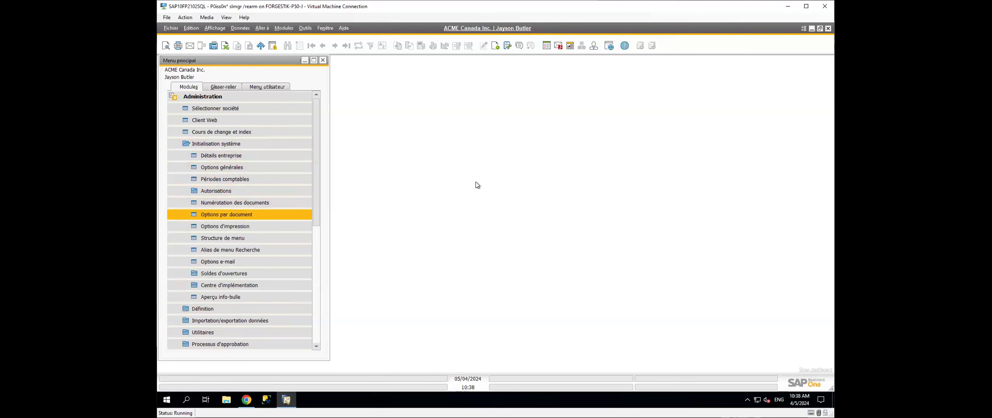
{"action": "left_click", "coordinate": [421, 75]}
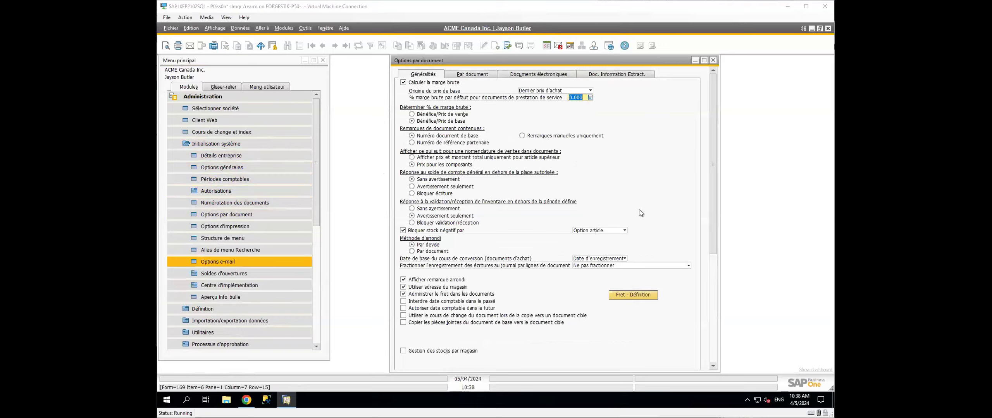
Try Société for Bloquer stock négatif par, and set the option to Magasin
{"action": "left_click", "coordinate": [590, 231]}
{"action": "left_click", "coordinate": [589, 238]}
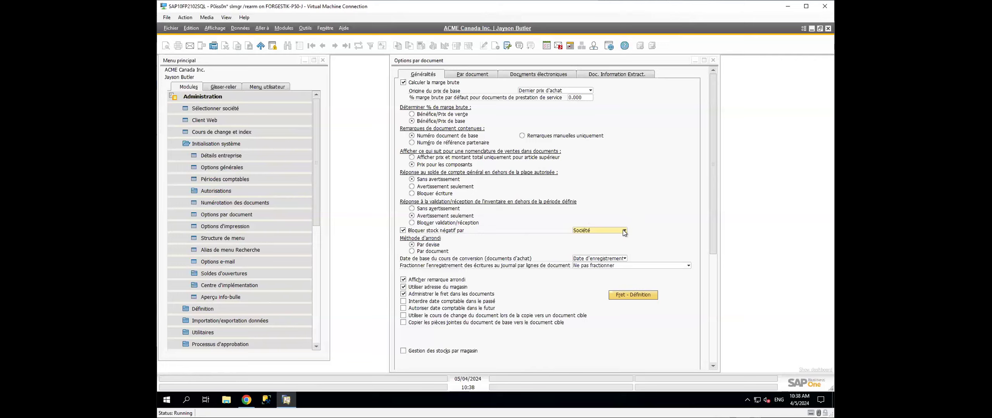
{"action": "left_click", "coordinate": [582, 231]}
{"action": "left_click", "coordinate": [591, 245]}
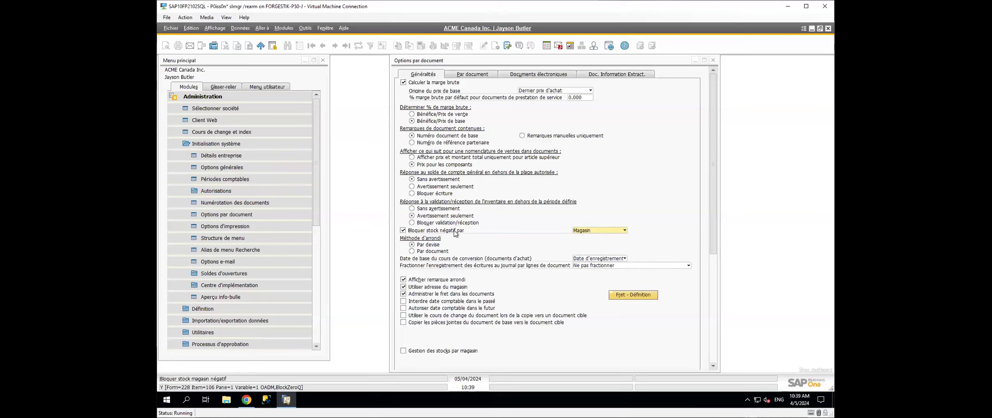
Try to enable Interdire date comptable dans le passé, declining to block creation of documents with earlier posting dates
{"action": "scroll", "coordinate": [569, 245], "scroll_direction": "down", "scroll_amount": 1}
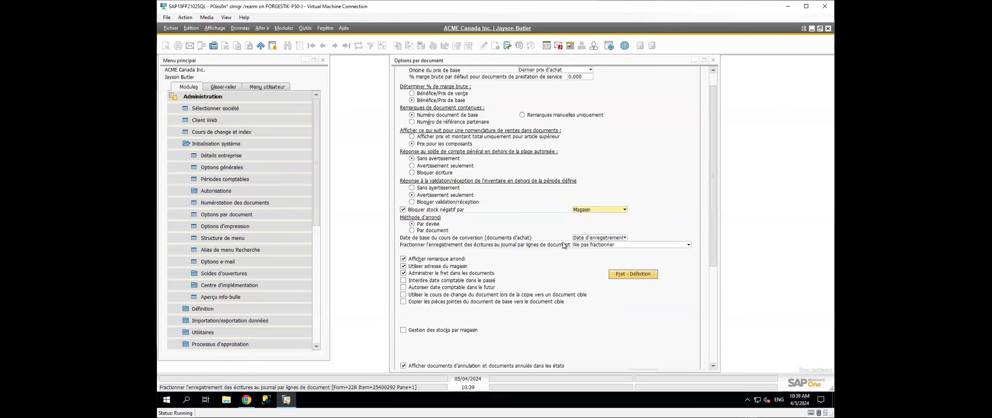
{"action": "scroll", "coordinate": [563, 244], "scroll_direction": "down", "scroll_amount": 1}
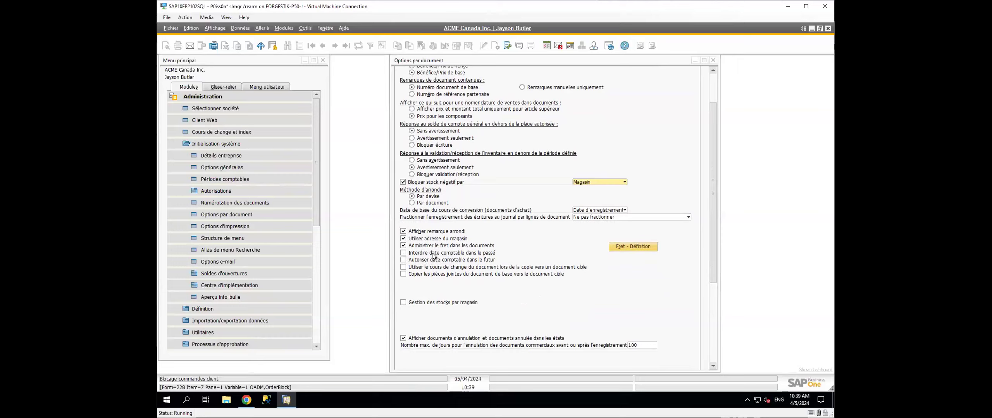
{"action": "left_click", "coordinate": [403, 255]}
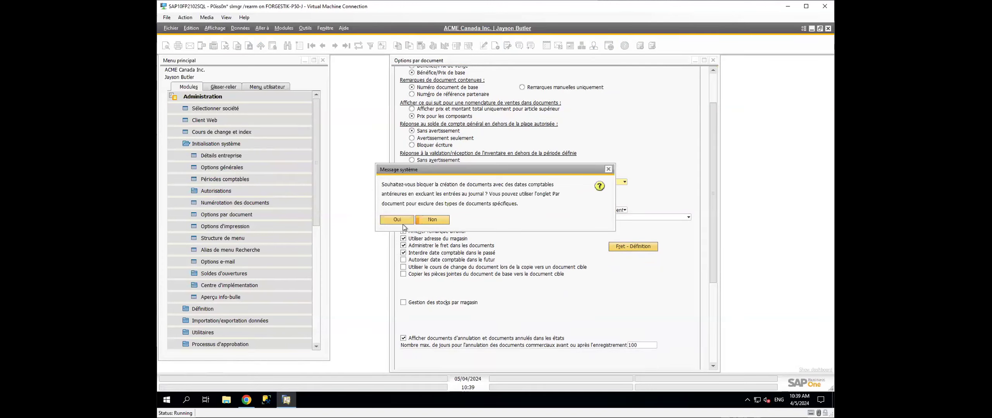
{"action": "left_click", "coordinate": [421, 220]}
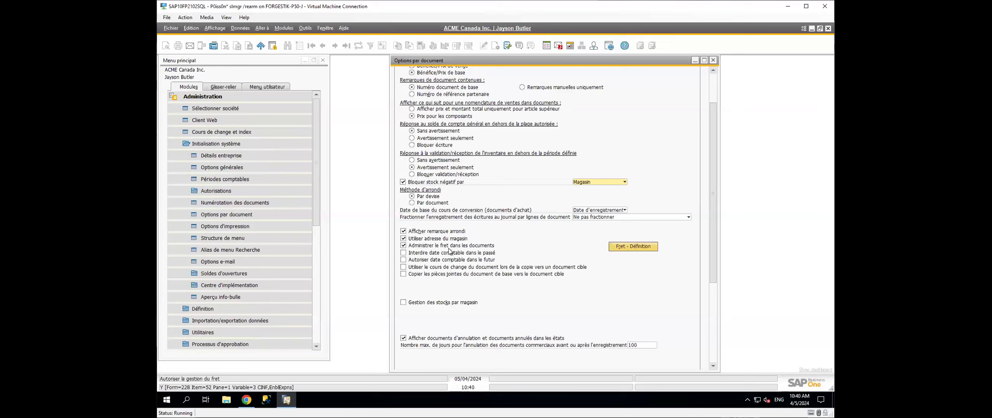
Enable copying attachments from the base document to the target document
{"action": "scroll", "coordinate": [448, 256], "scroll_direction": "down", "scroll_amount": 1}
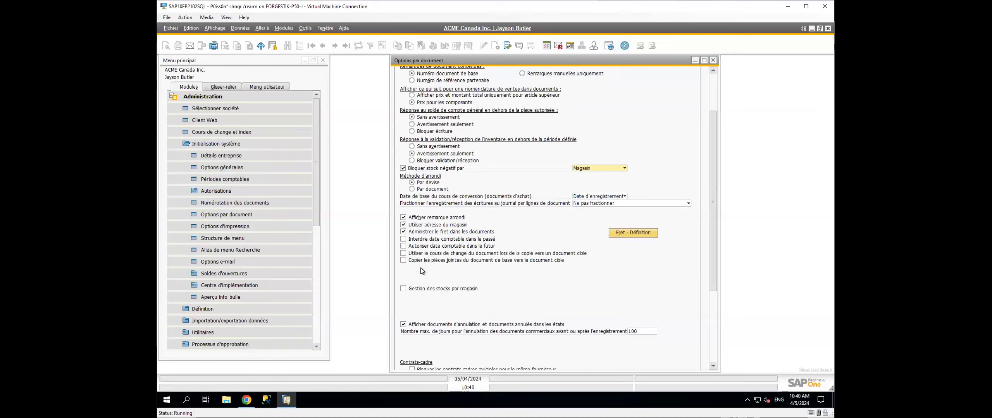
{"action": "left_click", "coordinate": [404, 261]}
Open the Commande client form from the Ventes module and display an existing customer order
{"action": "left_click", "coordinate": [211, 96]}
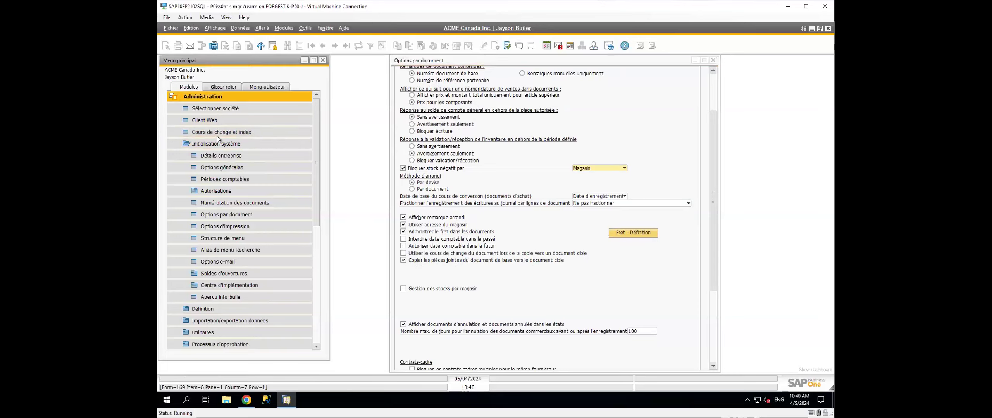
{"action": "left_click", "coordinate": [213, 144]}
{"action": "left_click", "coordinate": [214, 131]}
{"action": "key", "text": "ctrl+Left"}
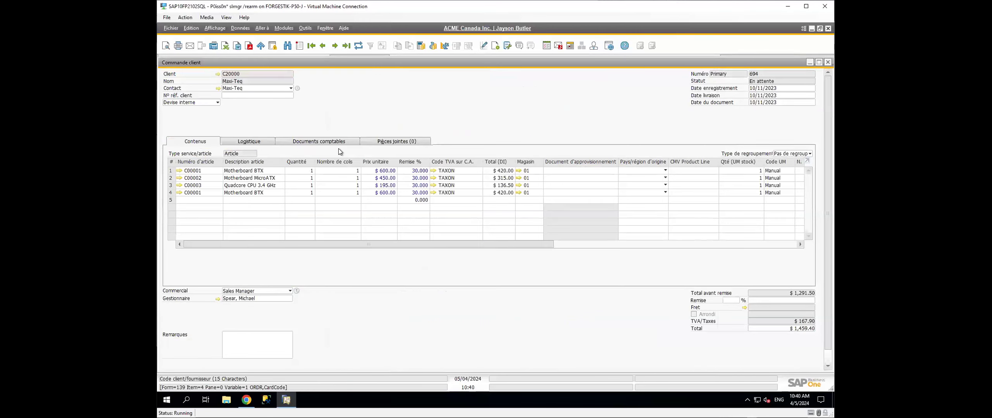
Show the attachments of the customer order, and enable Copier les pièces jointes du document de base vers le document cible
{"action": "left_click", "coordinate": [419, 142]}
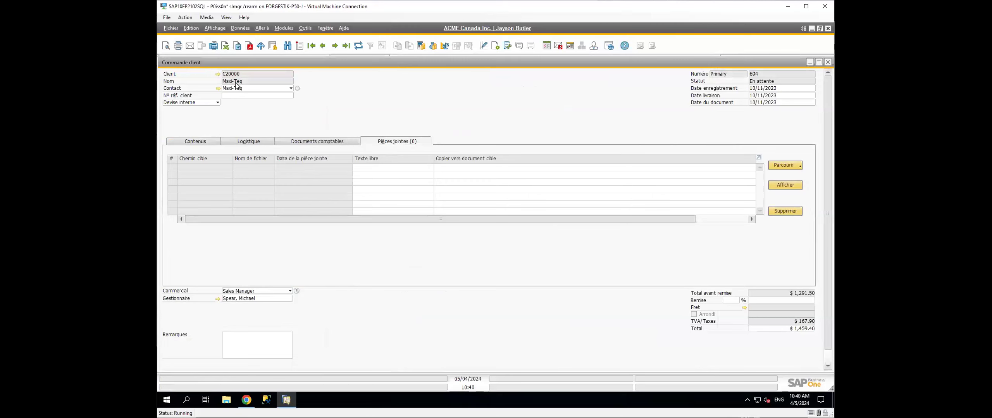
{"action": "mouse_move", "coordinate": [209, 63]}
{"action": "left_mouse_down"}
{"action": "mouse_move", "coordinate": [221, 78]}
{"action": "mouse_move", "coordinate": [211, 65]}
{"action": "left_mouse_up"}
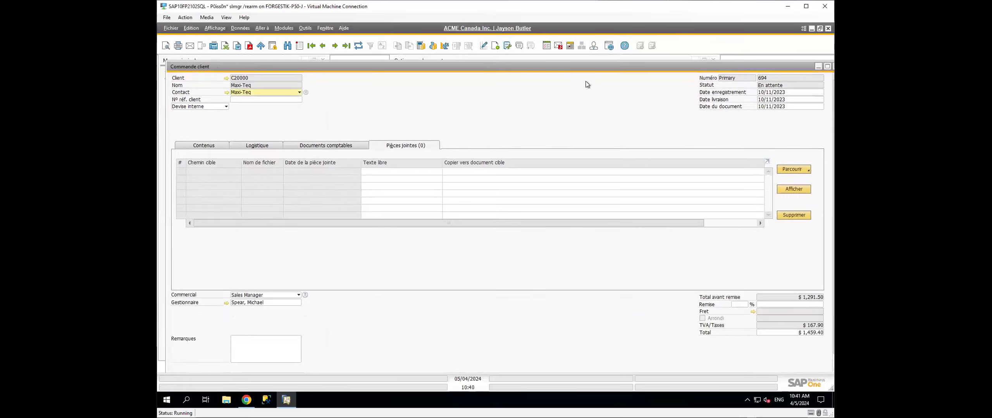
{"action": "left_click_drag", "start_coordinate": [579, 67], "coordinate": [680, 392]}
{"action": "left_click", "coordinate": [423, 265]}
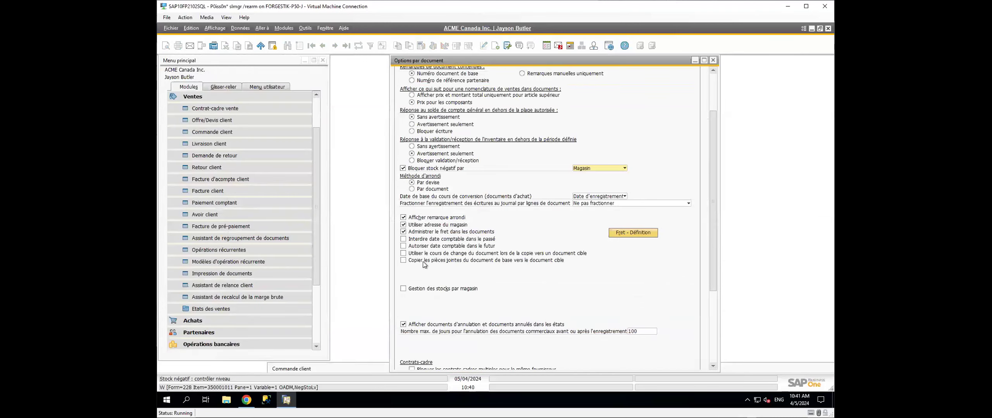
Return to the customer order, copy it to a Livraison client, and view the delivery's attachments
{"action": "left_click_drag", "start_coordinate": [326, 369], "coordinate": [245, 58]}
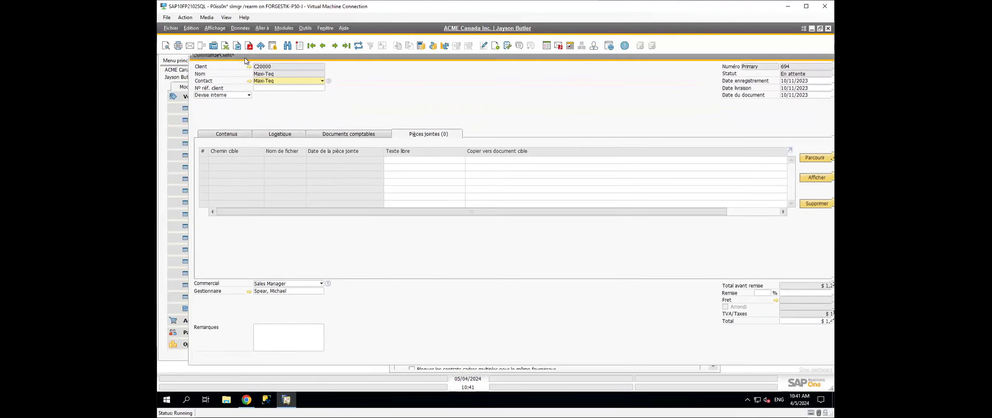
{"action": "double_click", "coordinate": [609, 61]}
{"action": "scroll", "coordinate": [825, 353], "scroll_direction": "down", "scroll_amount": 1}
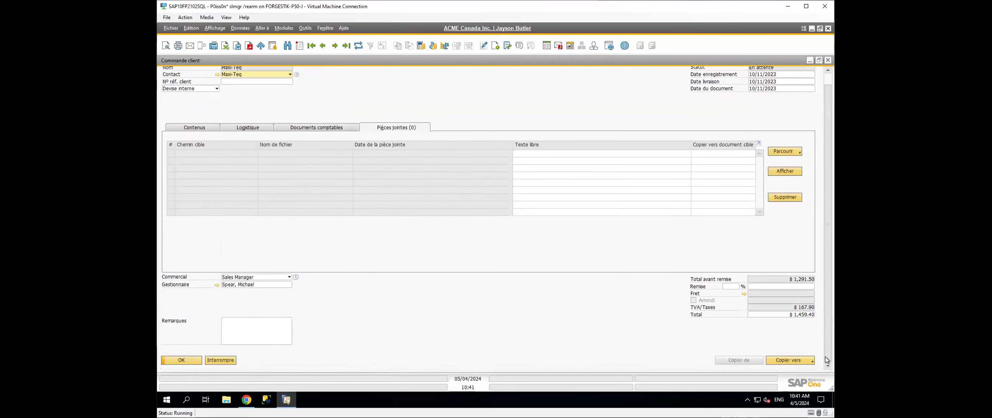
{"action": "left_click", "coordinate": [800, 361]}
{"action": "left_click", "coordinate": [778, 332]}
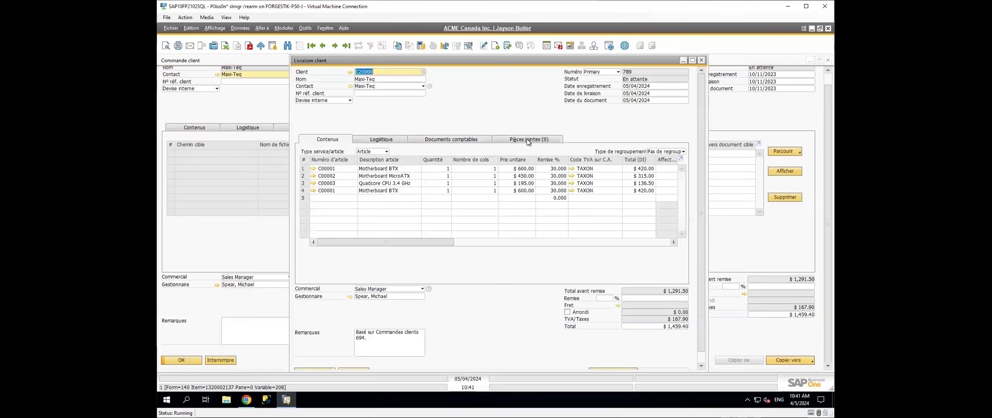
{"action": "left_click", "coordinate": [527, 140]}
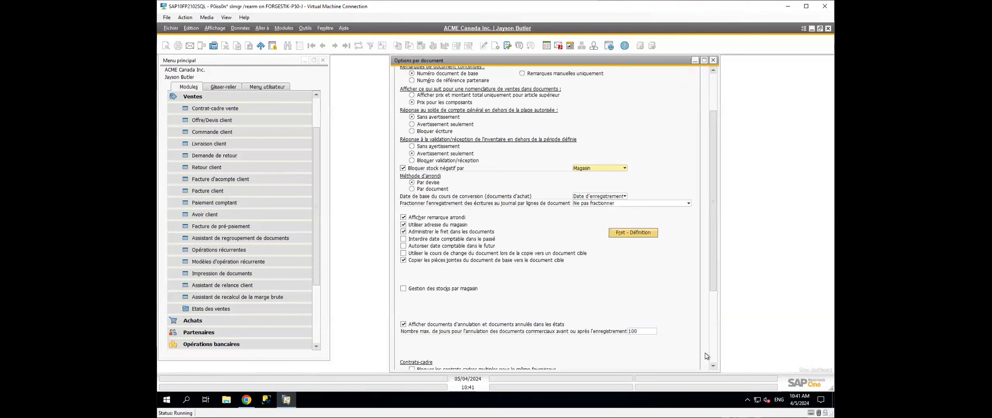
Try 1 as the maximum number of days for cancelling sales documents before or after posting, and set it back to 100
{"action": "scroll", "coordinate": [705, 353], "scroll_direction": "down", "scroll_amount": 5}
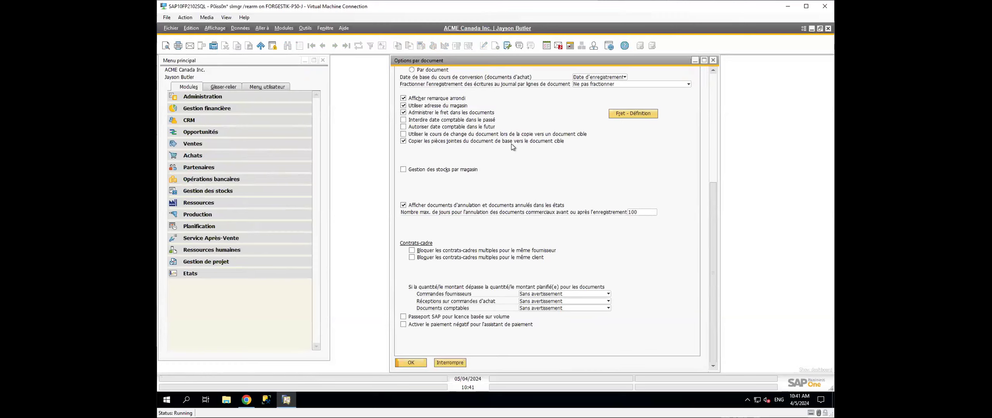
{"action": "double_click", "coordinate": [640, 212]}
{"action": "type", "text": "0"}
{"action": "left_click", "coordinate": [635, 212]}
{"action": "type", "text": "1"}
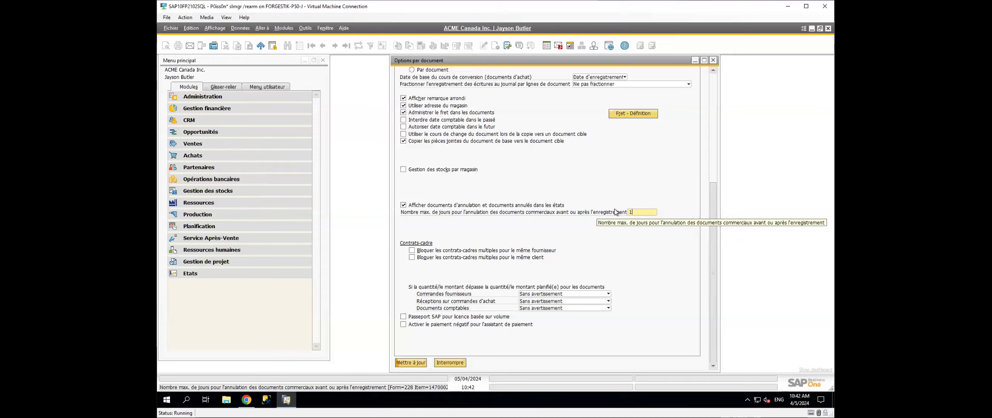
{"action": "double_click", "coordinate": [635, 212]}
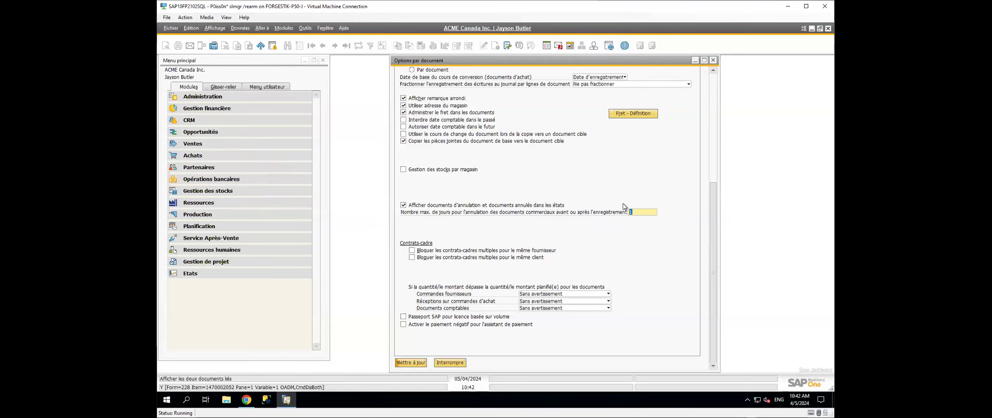
{"action": "type", "text": "100"}
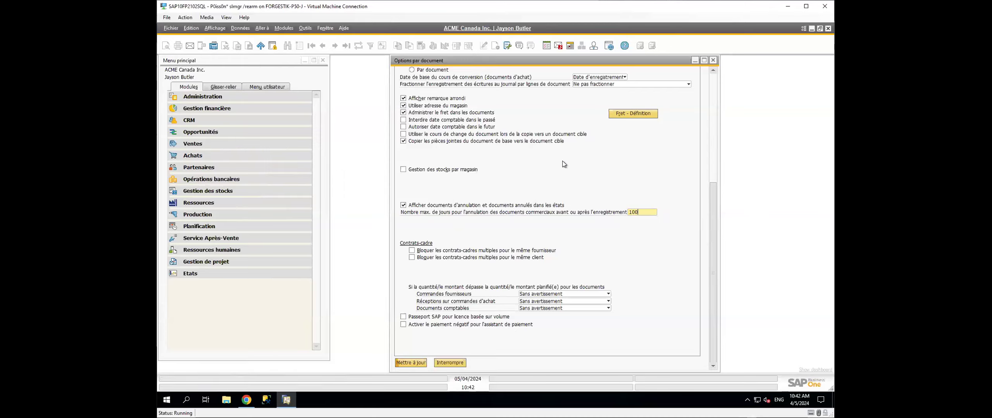
Try a one-day limit for cancelling sales documents, and close Options par document without saving the change
{"action": "left_click_drag", "start_coordinate": [640, 214], "coordinate": [630, 212]}
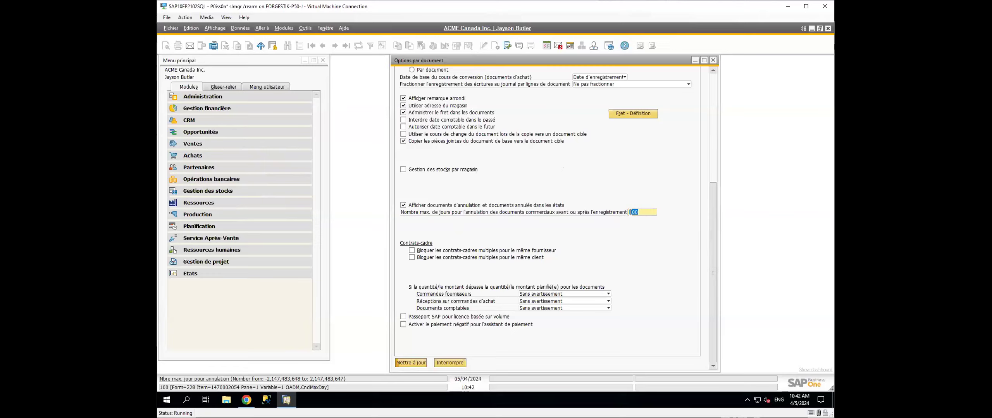
{"action": "type", "text": "1"}
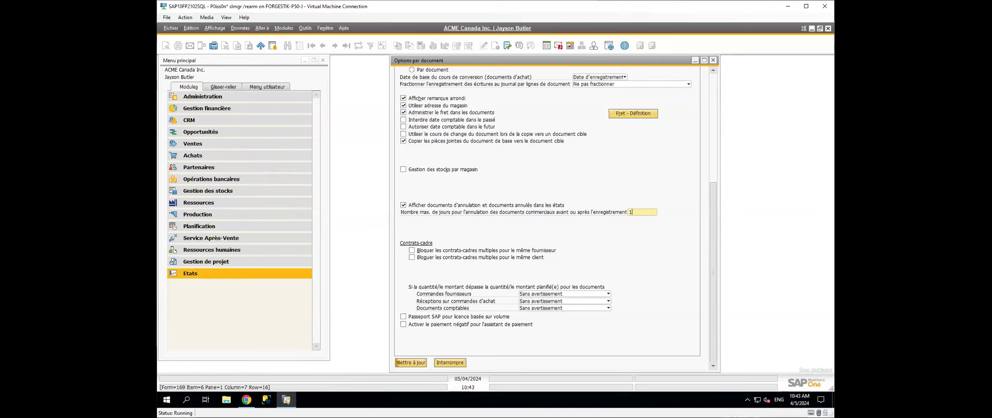
{"action": "left_click", "coordinate": [713, 60]}
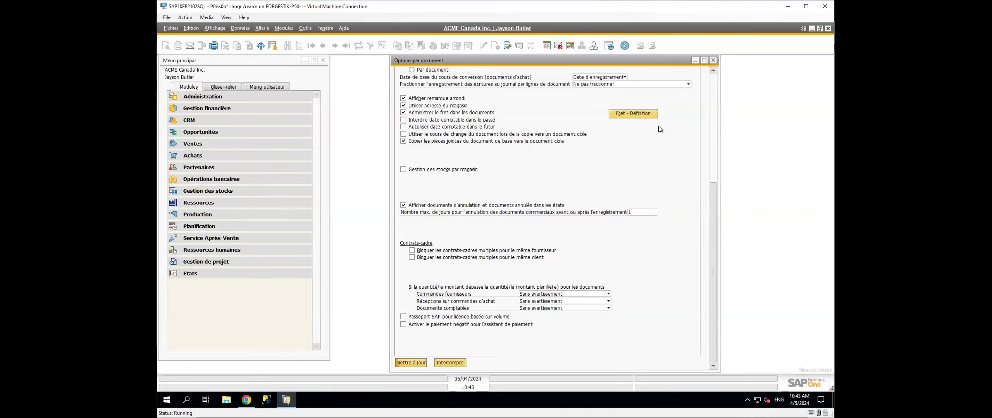
{"action": "left_click", "coordinate": [461, 232]}
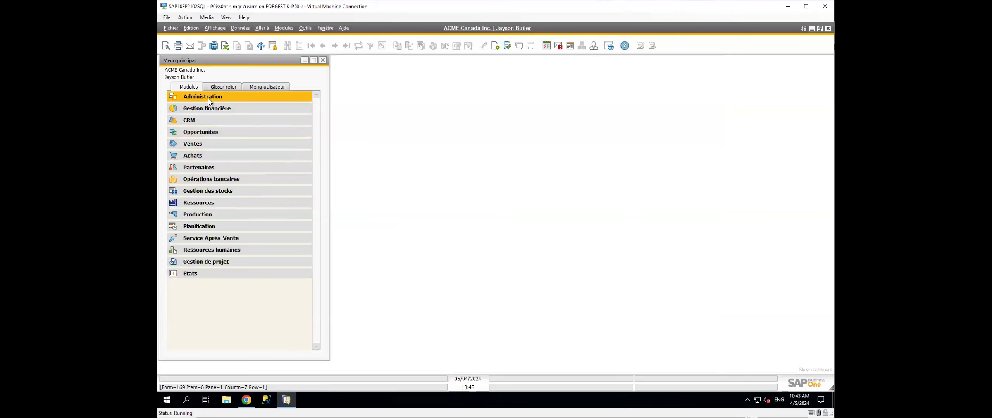
Reopen Options par document from Initialisation système in Administration, and review its general settings down to the cancellation and Contrats-cadre options
{"action": "left_click", "coordinate": [208, 99]}
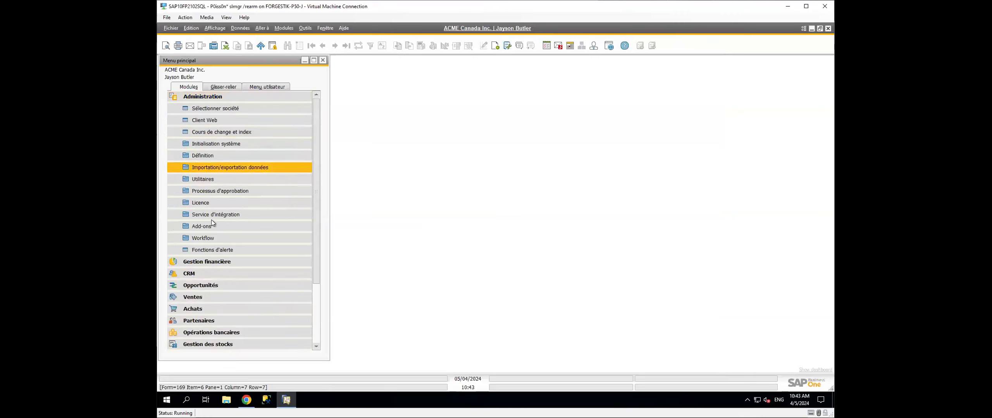
{"action": "left_click", "coordinate": [202, 146]}
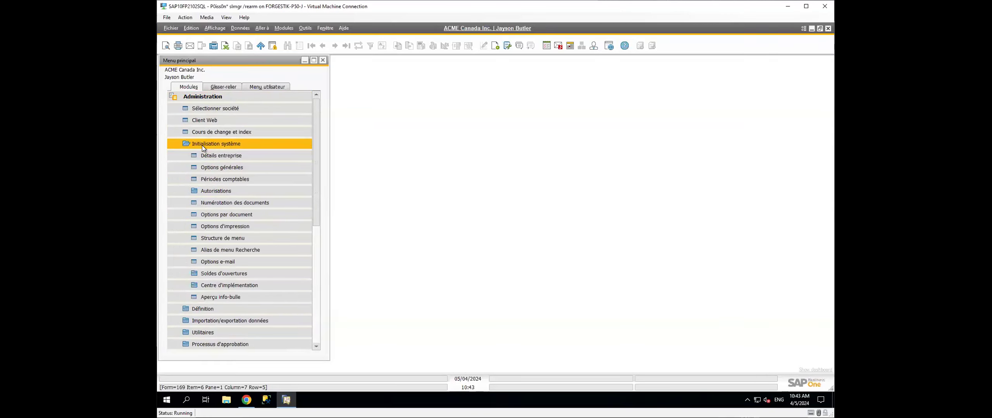
{"action": "left_click", "coordinate": [225, 213]}
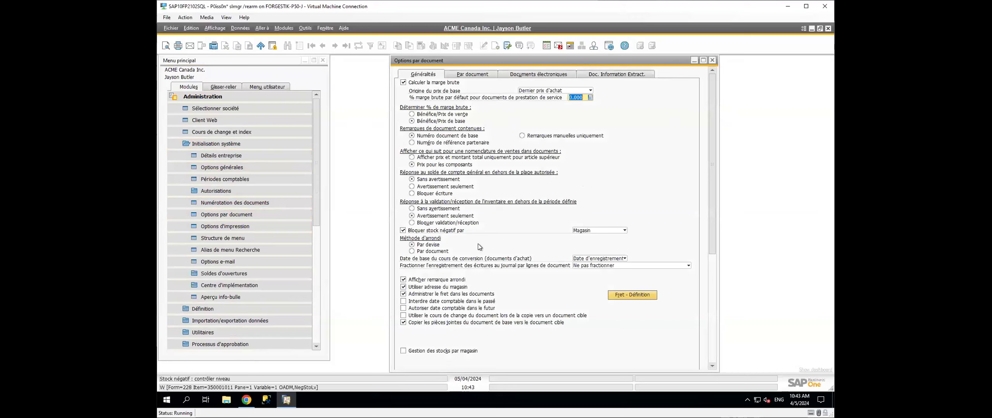
{"action": "scroll", "coordinate": [601, 321], "scroll_direction": "down", "scroll_amount": 3}
{"action": "scroll", "coordinate": [601, 321], "scroll_direction": "down", "scroll_amount": 4}
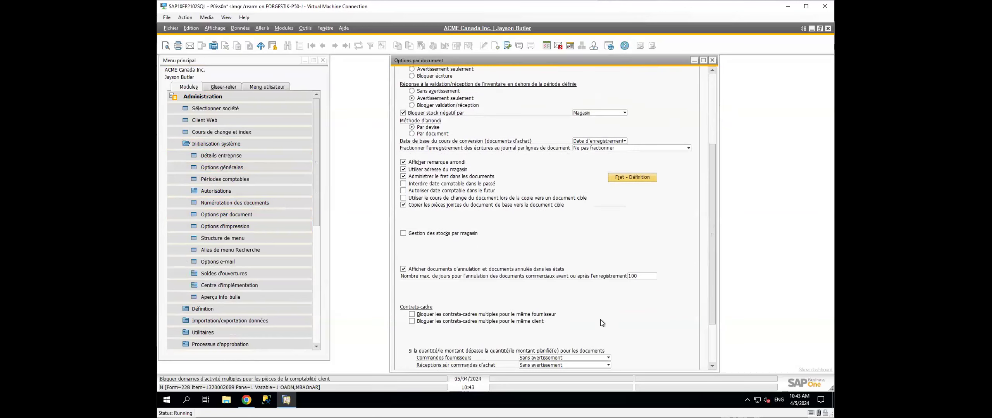
{"action": "scroll", "coordinate": [614, 191], "scroll_direction": "up", "scroll_amount": 2}
{"action": "scroll", "coordinate": [475, 101], "scroll_direction": "up", "scroll_amount": 5}
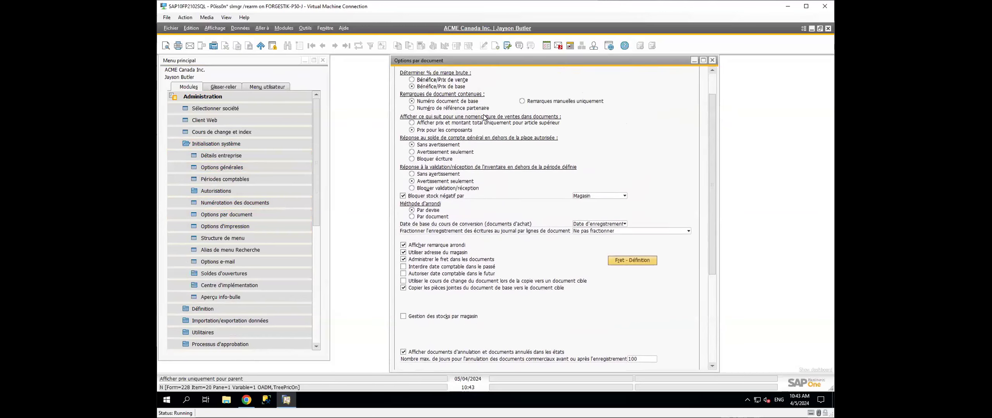
Display the Par document settings for Commande client
{"action": "left_click", "coordinate": [484, 78]}
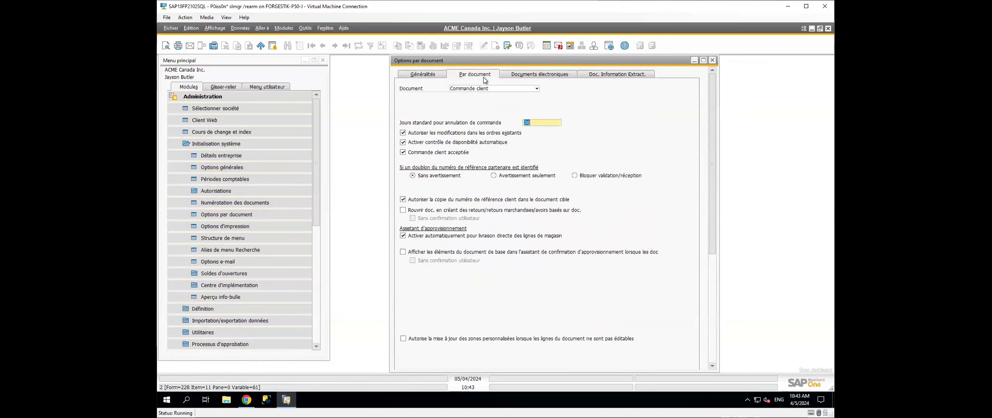
{"action": "left_click", "coordinate": [487, 87]}
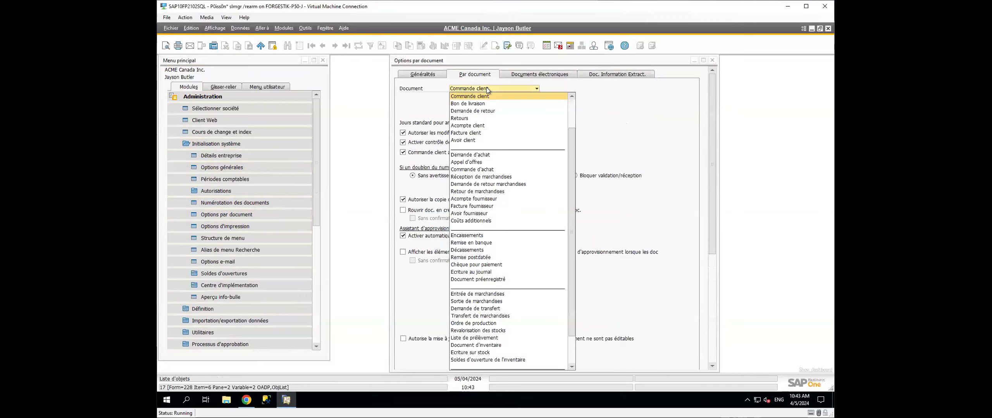
{"action": "scroll", "coordinate": [568, 240], "scroll_direction": "up", "scroll_amount": 2}
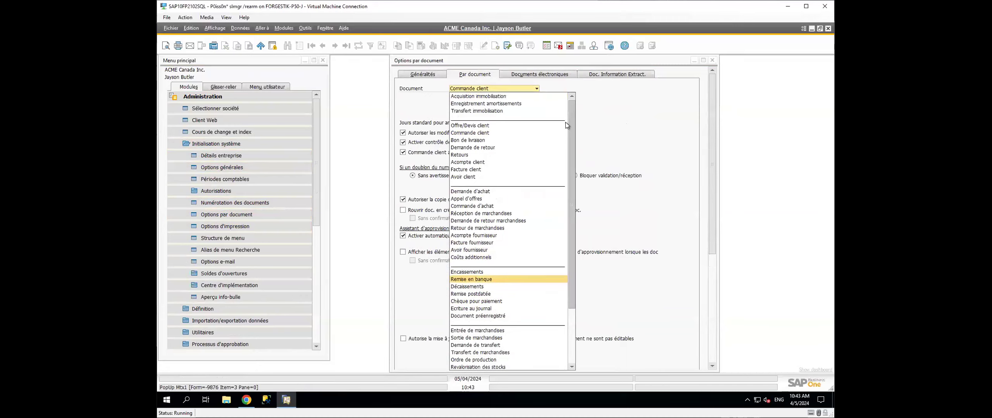
{"action": "left_click", "coordinate": [468, 133]}
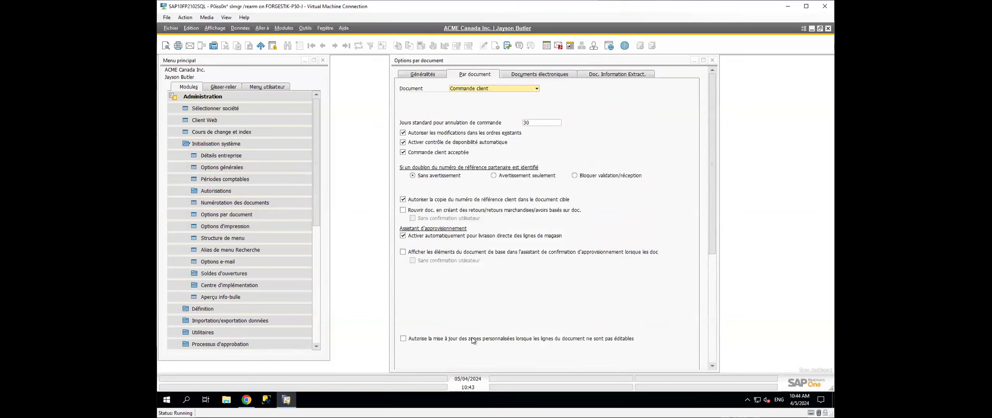
Try enabling the reopening of customer orders when returns or credit memos are created based on the document
{"action": "scroll", "coordinate": [471, 338], "scroll_direction": "down", "scroll_amount": 2}
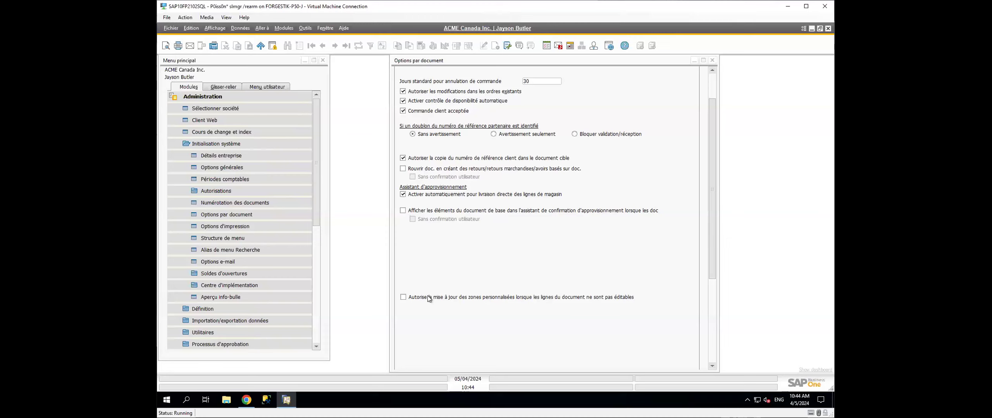
{"action": "scroll", "coordinate": [430, 271], "scroll_direction": "up", "scroll_amount": 1}
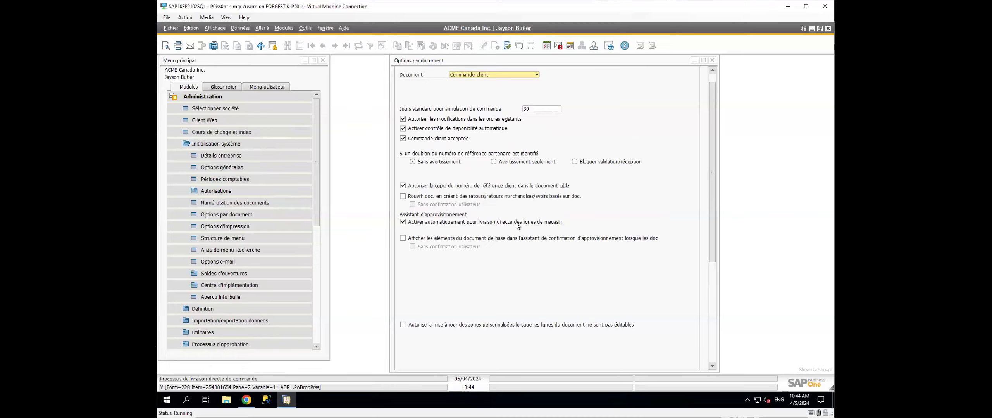
{"action": "left_click", "coordinate": [477, 196]}
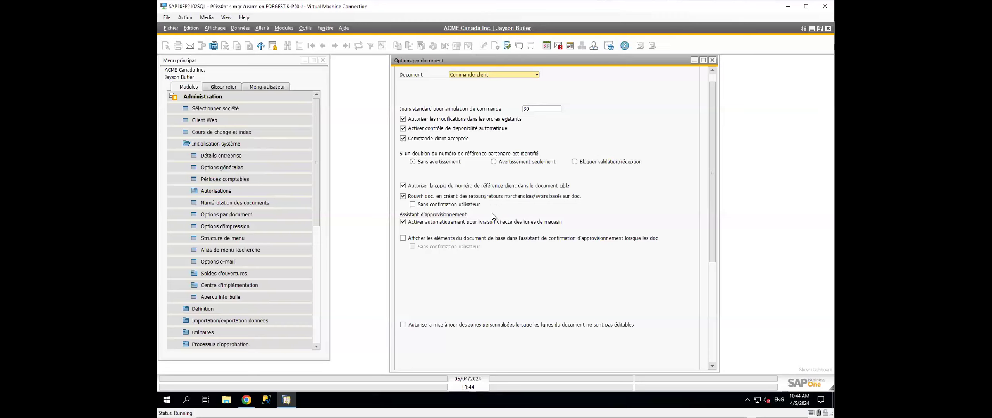
Compare the Par document settings of Commande client, Bon de livraison and Commande d'achat
{"action": "scroll", "coordinate": [581, 190], "scroll_direction": "up", "scroll_amount": 1}
{"action": "left_click", "coordinate": [502, 88]}
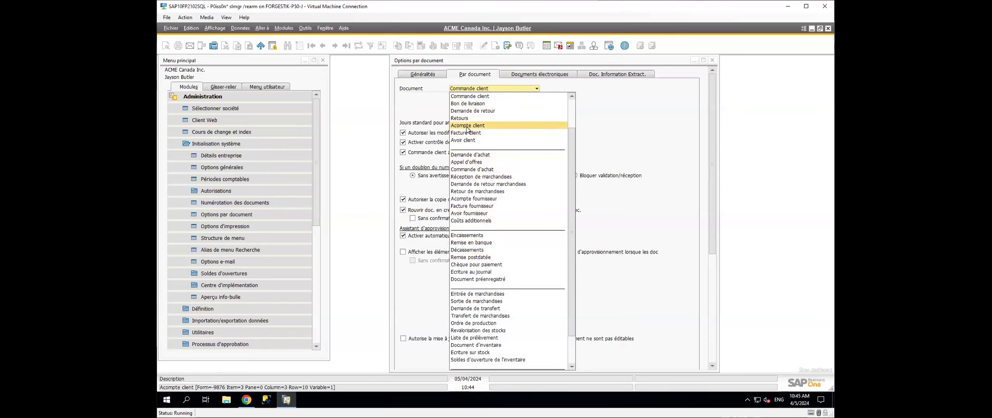
{"action": "left_click", "coordinate": [481, 96]}
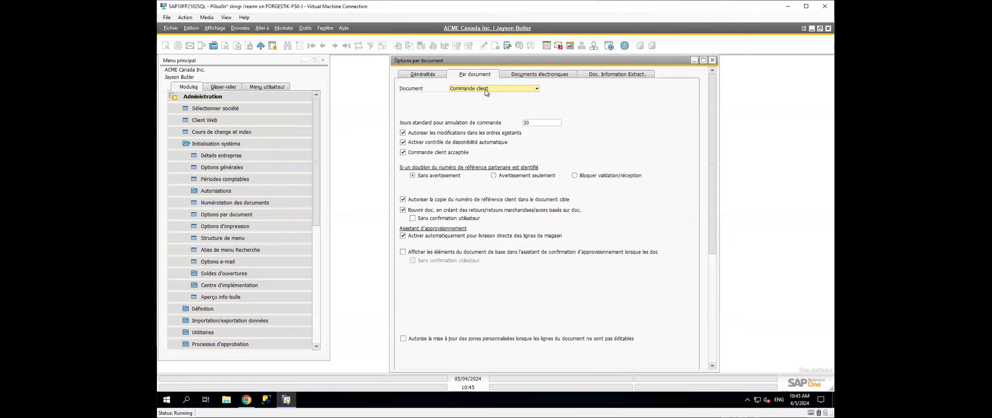
{"action": "left_click", "coordinate": [485, 90]}
{"action": "left_click", "coordinate": [483, 106]}
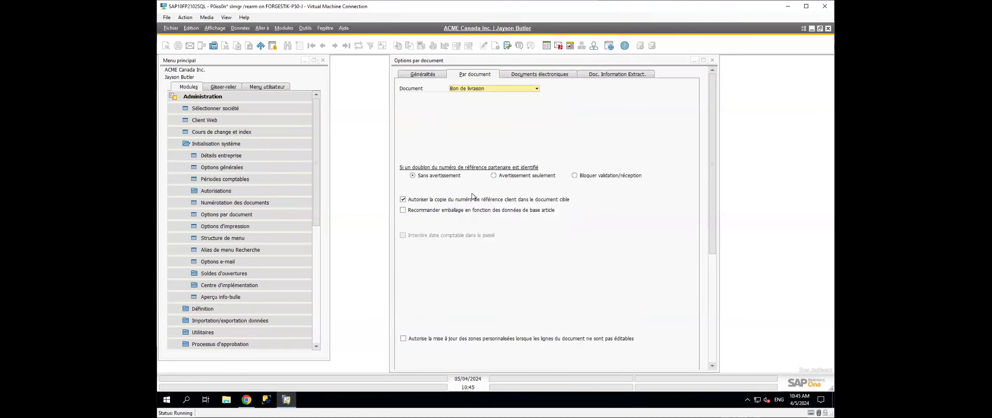
{"action": "left_click", "coordinate": [494, 89]}
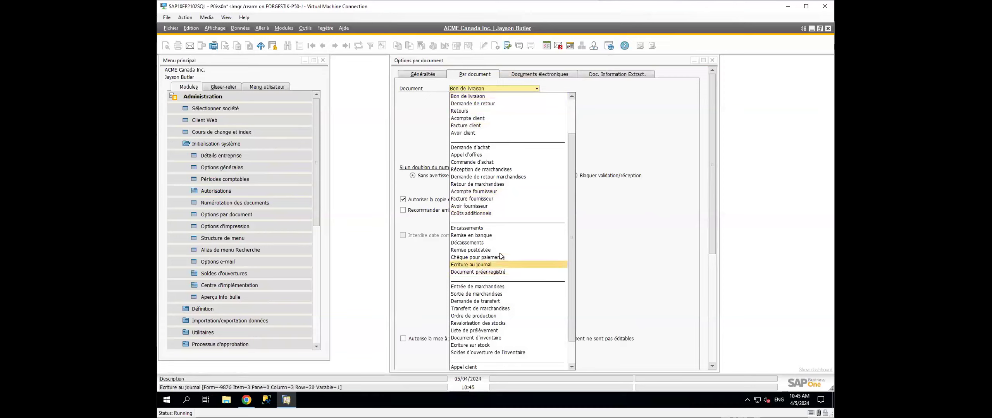
{"action": "left_click", "coordinate": [487, 161]}
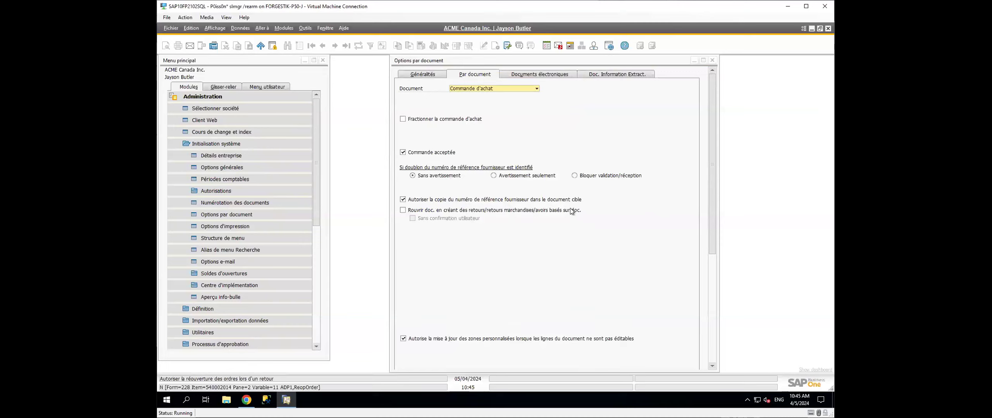
Request the Numérotation des documents settings, and close Options par document without saving the modifications
{"action": "left_click", "coordinate": [234, 203]}
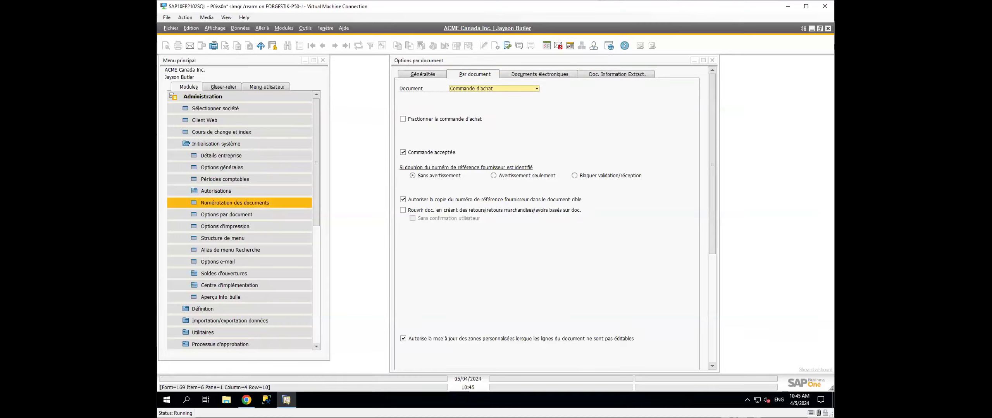
{"action": "left_click", "coordinate": [694, 180]}
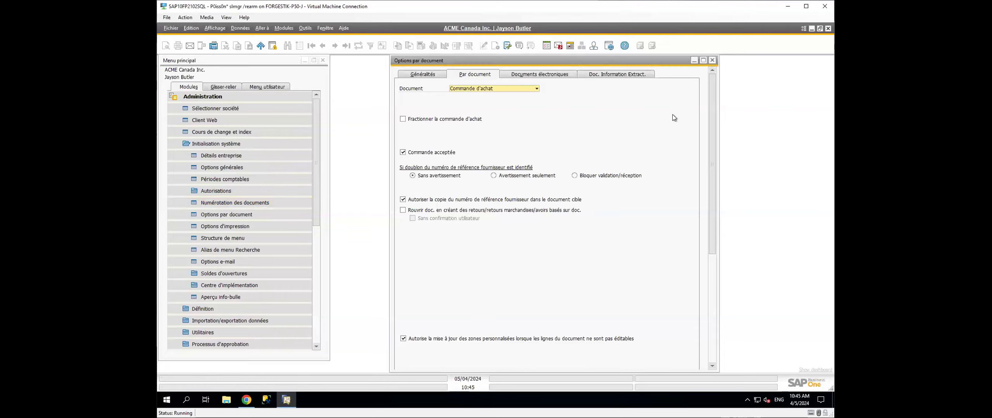
{"action": "key", "text": "Escape"}
{"action": "left_click", "coordinate": [458, 236]}
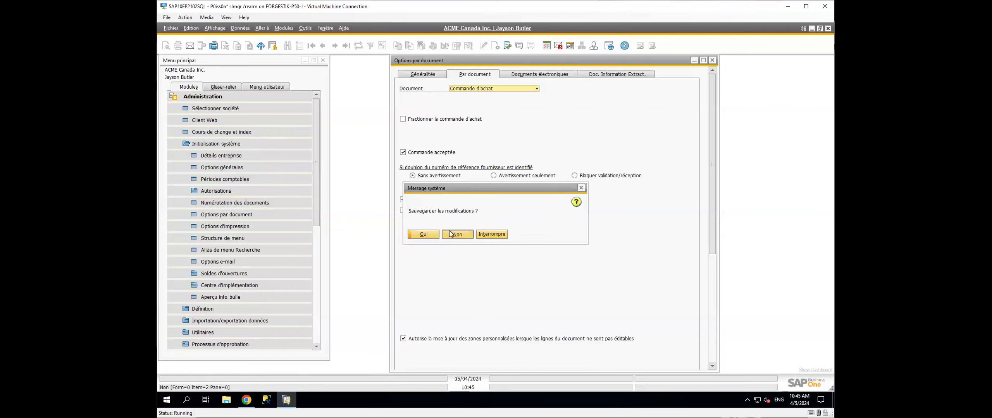
Open the Commande client form from the Ventes module and display the previous order record
{"action": "left_click", "coordinate": [208, 145]}
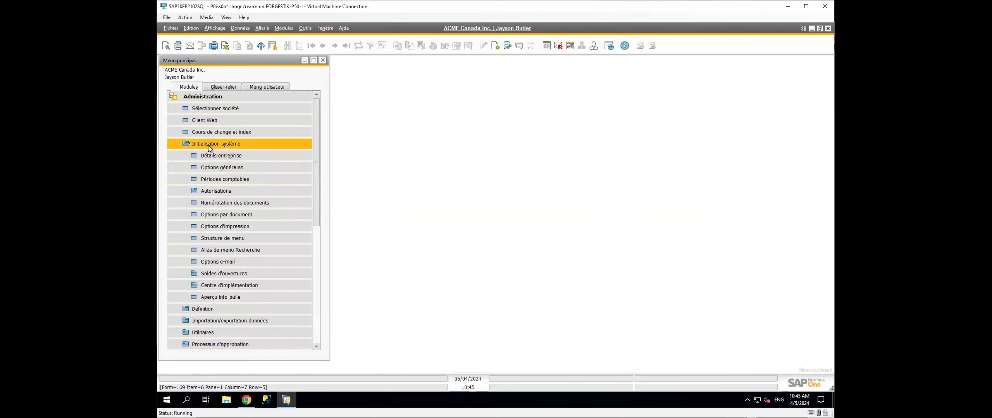
{"action": "left_click", "coordinate": [198, 95]}
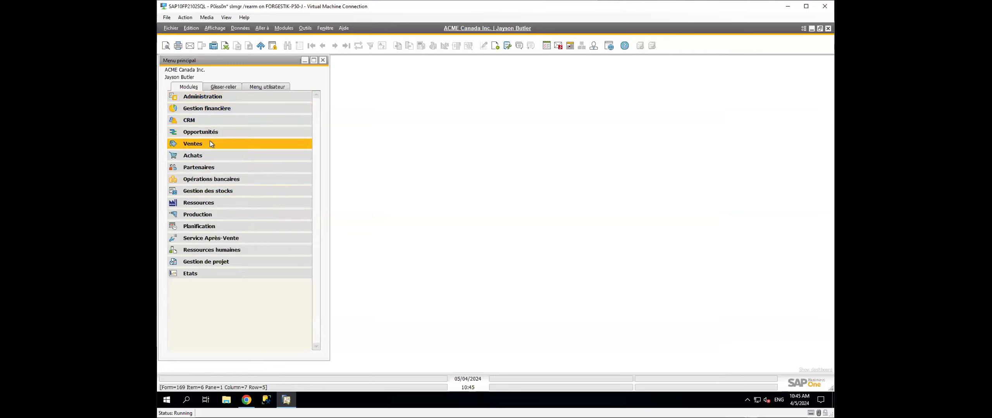
{"action": "left_click", "coordinate": [209, 143]}
{"action": "left_click", "coordinate": [216, 128]}
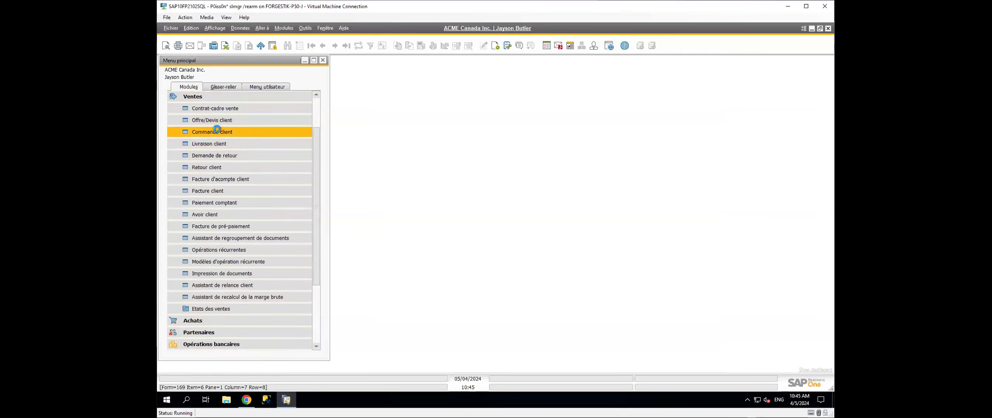
{"action": "key", "text": "ctrl+Left"}
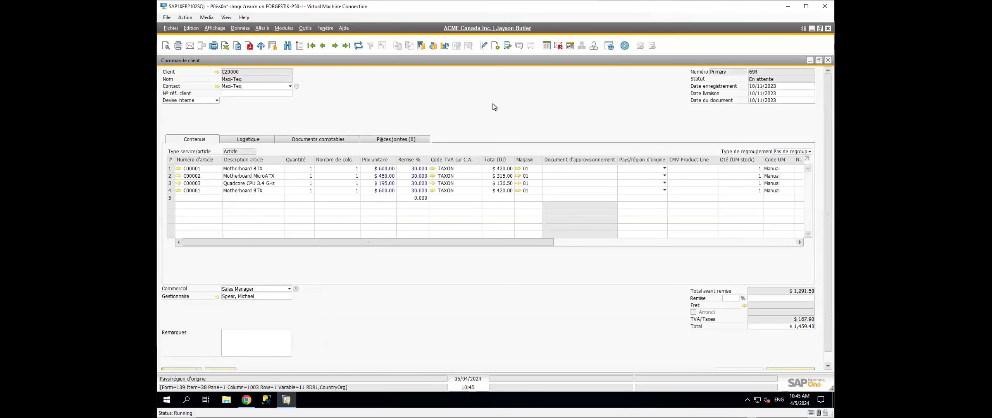
Place the customer order beside the main menu and preview the Client field's business partner details
{"action": "left_click_drag", "start_coordinate": [458, 64], "coordinate": [654, 62]}
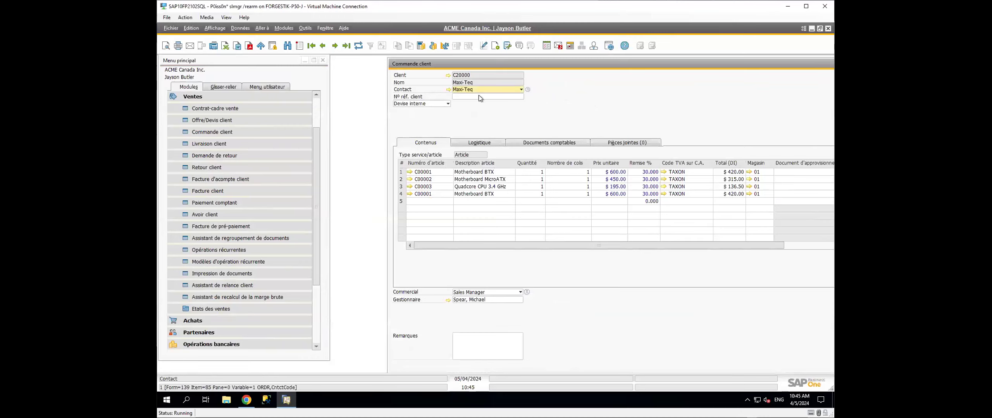
{"action": "mouse_move", "coordinate": [423, 172]}
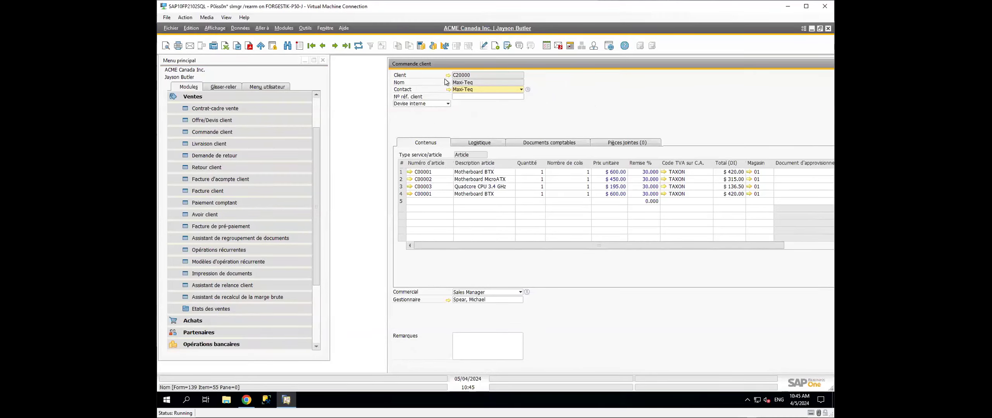
{"action": "mouse_move", "coordinate": [448, 78]}
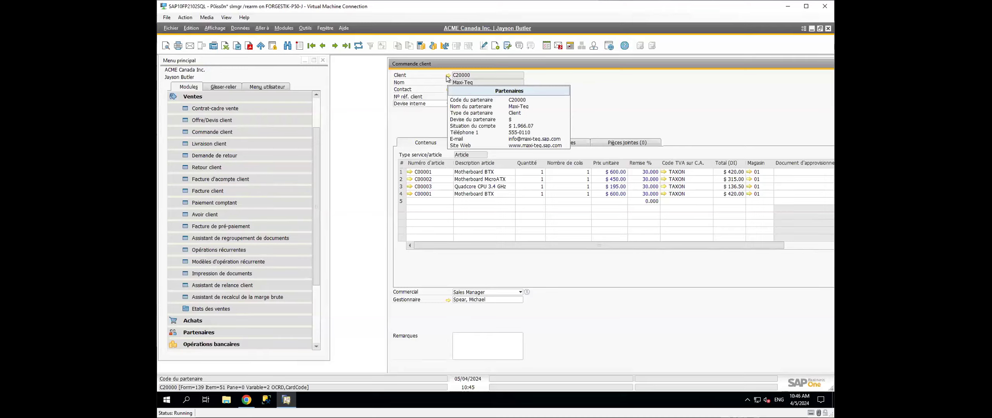
Open the Aperçu info-bulle configuration under Initialisation système in the Administration module
{"action": "left_click", "coordinate": [191, 101]}
{"action": "left_click", "coordinate": [195, 98]}
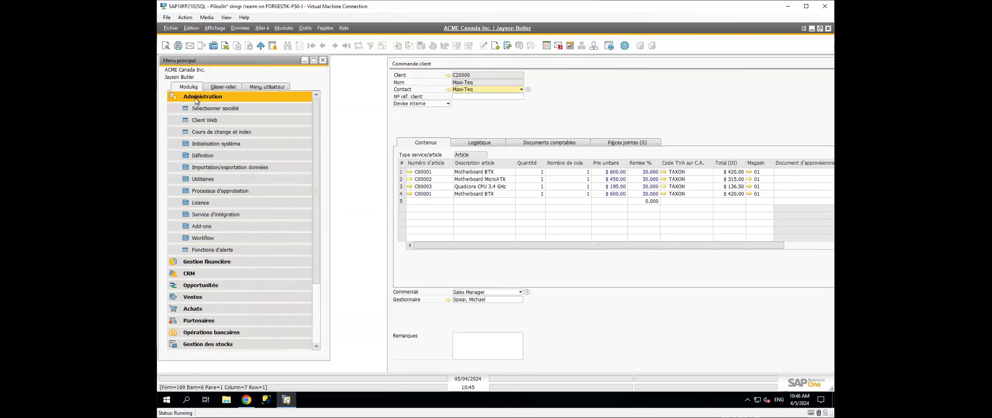
{"action": "left_click", "coordinate": [211, 144]}
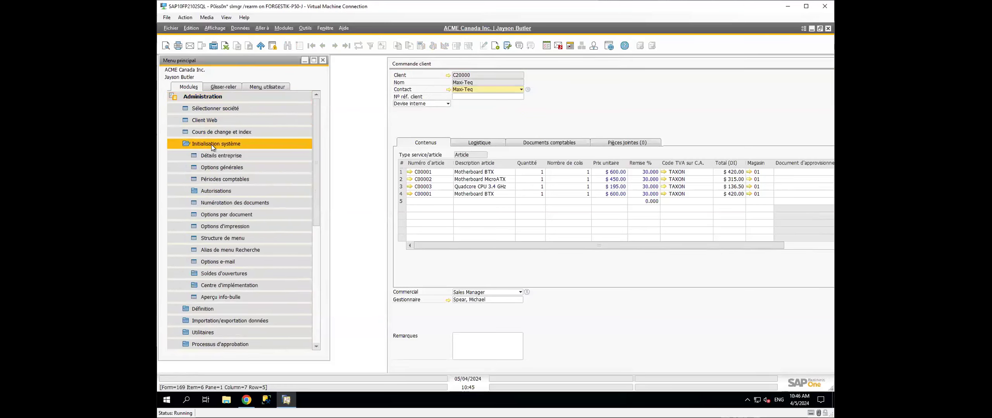
{"action": "left_click", "coordinate": [225, 299]}
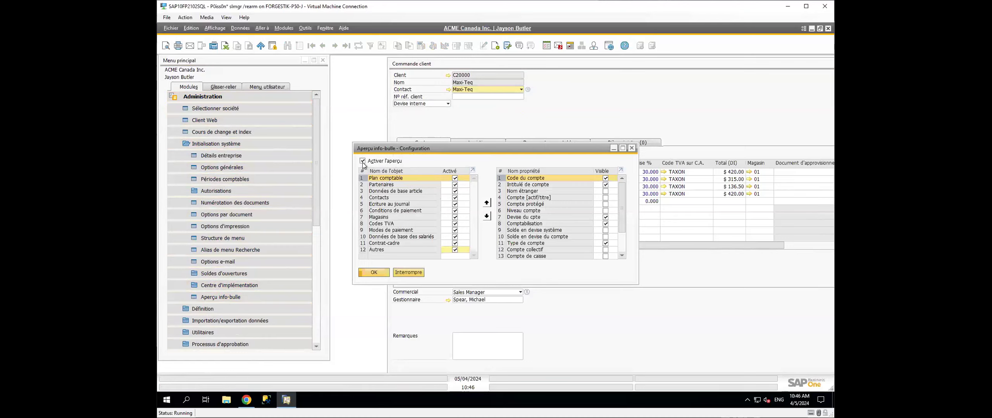
Try deactivating the tooltip preview for individual objects such as Partenaires
{"action": "left_click", "coordinate": [455, 191]}
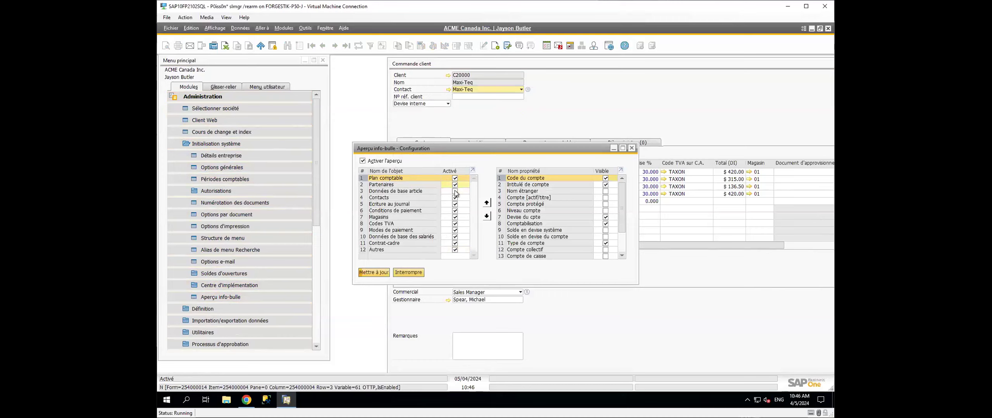
{"action": "left_click", "coordinate": [455, 186]}
{"action": "left_click", "coordinate": [455, 186]}
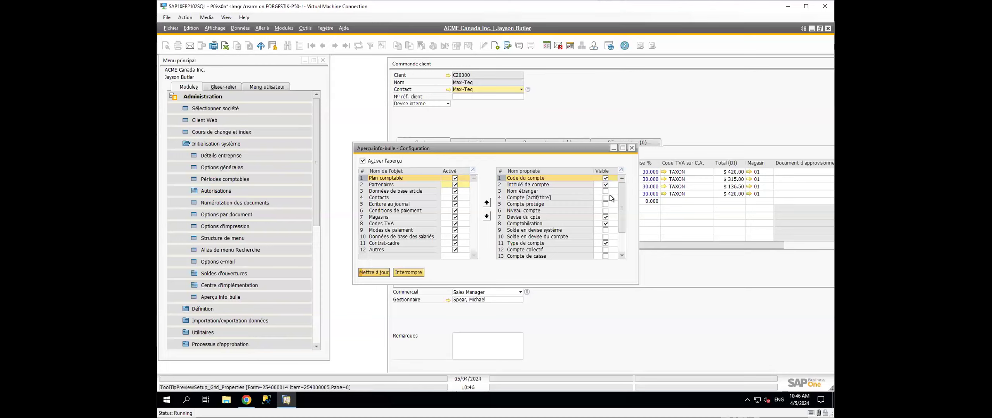
Display the tooltip properties of Données de base article and preview item C00001 in the customer order
{"action": "left_click", "coordinate": [371, 191]}
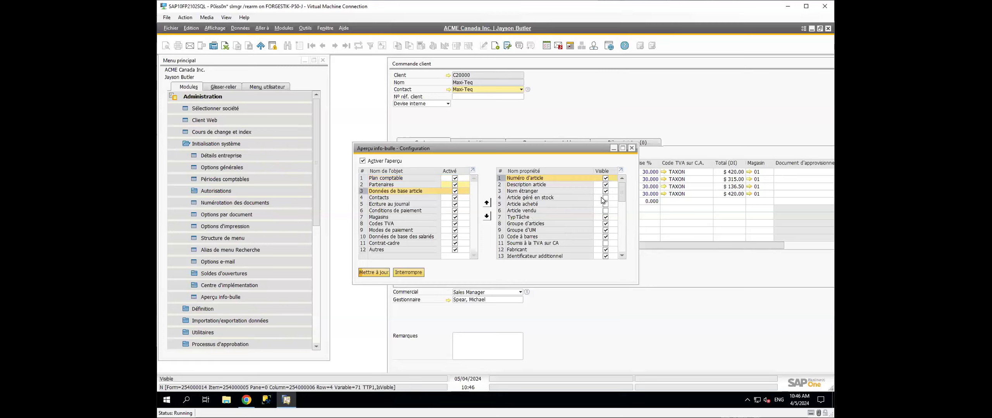
{"action": "left_click_drag", "start_coordinate": [527, 147], "coordinate": [310, 109]}
{"action": "left_click", "coordinate": [615, 121]}
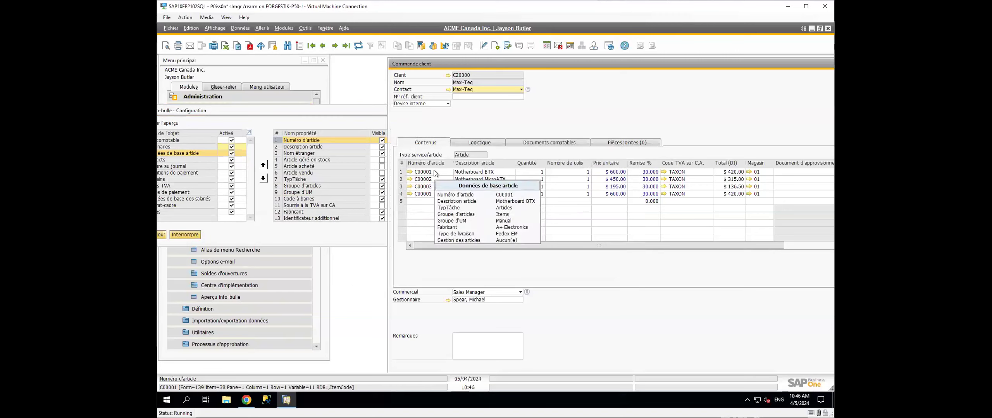
Hide Description article from the Données de base article tooltip and save the configuration
{"action": "left_click_drag", "start_coordinate": [329, 115], "coordinate": [454, 141]}
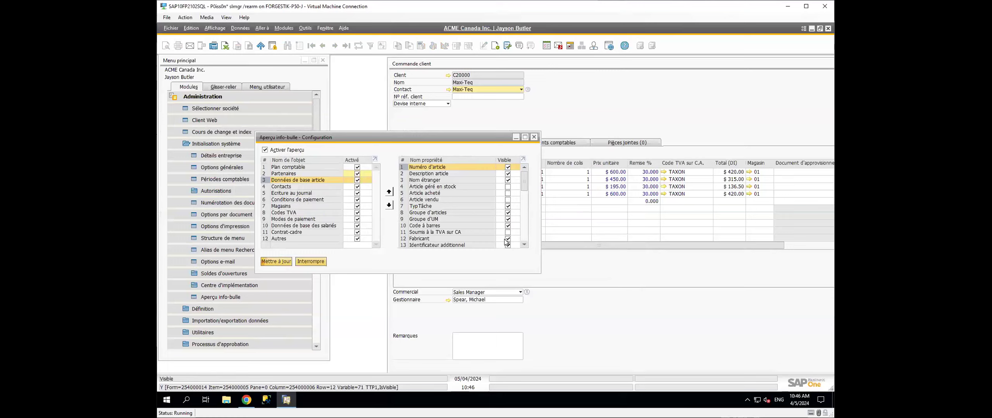
{"action": "scroll", "coordinate": [501, 229], "scroll_direction": "down", "scroll_amount": 2}
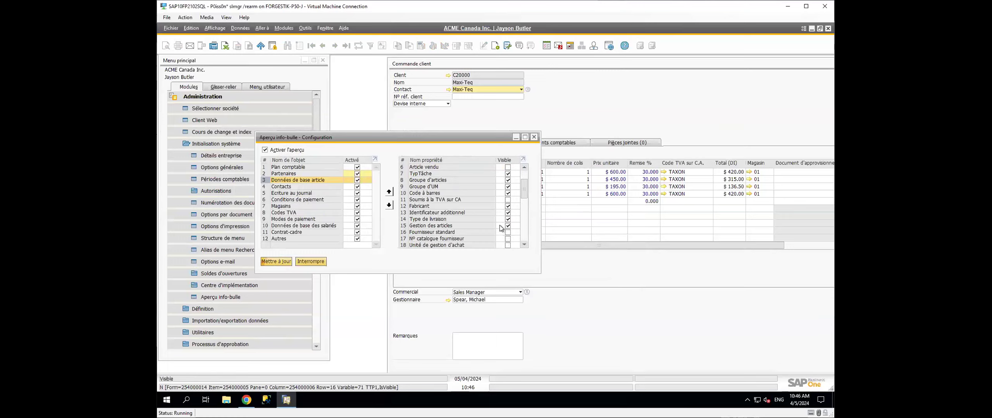
{"action": "scroll", "coordinate": [509, 206], "scroll_direction": "up", "scroll_amount": 2}
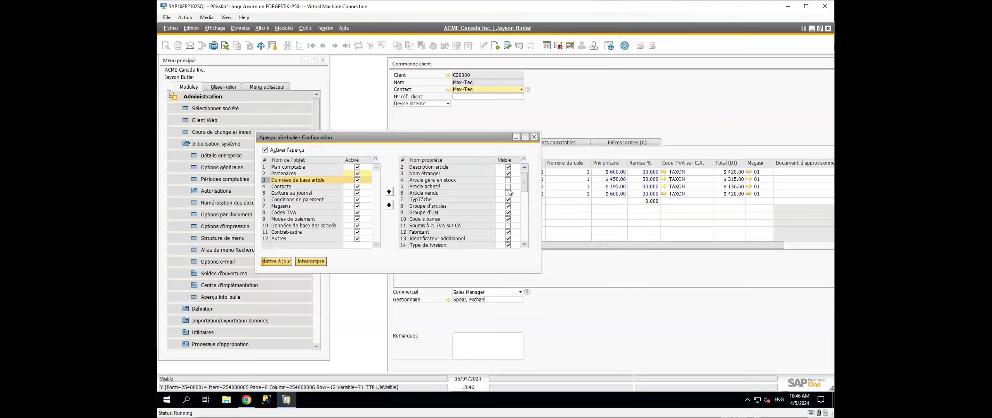
{"action": "left_click", "coordinate": [508, 174]}
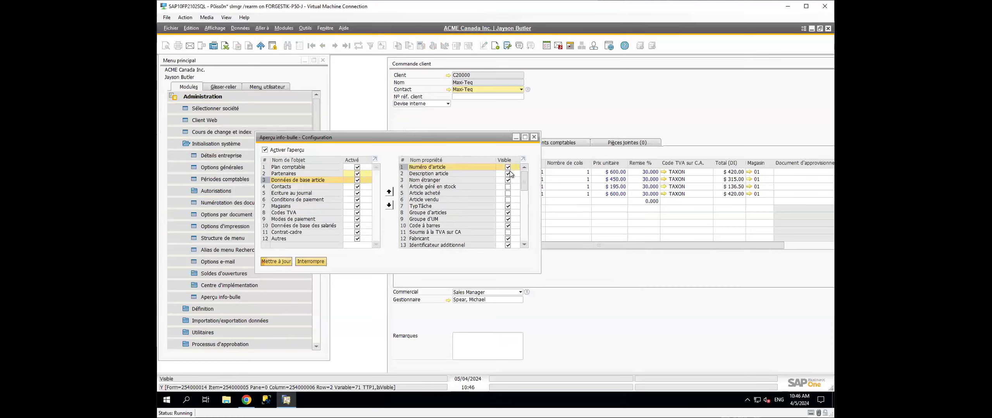
{"action": "left_click", "coordinate": [277, 262]}
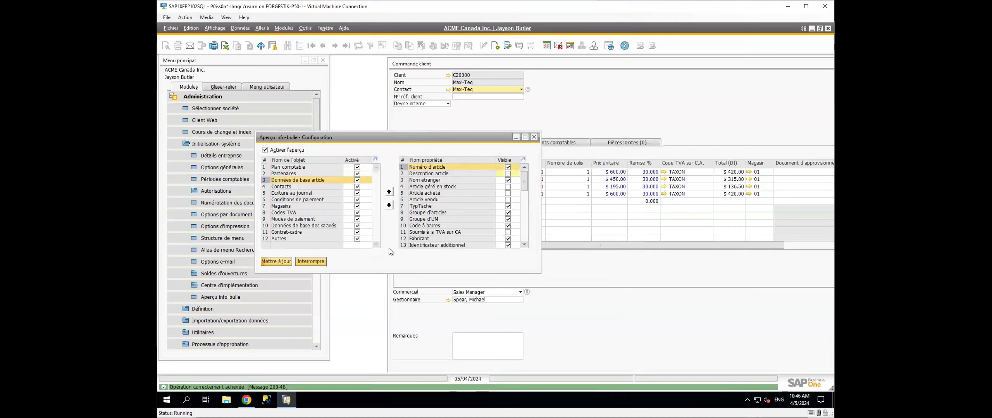
Check the item tooltip on C00001 in the order's first row and look at its master data record
{"action": "left_click", "coordinate": [620, 121]}
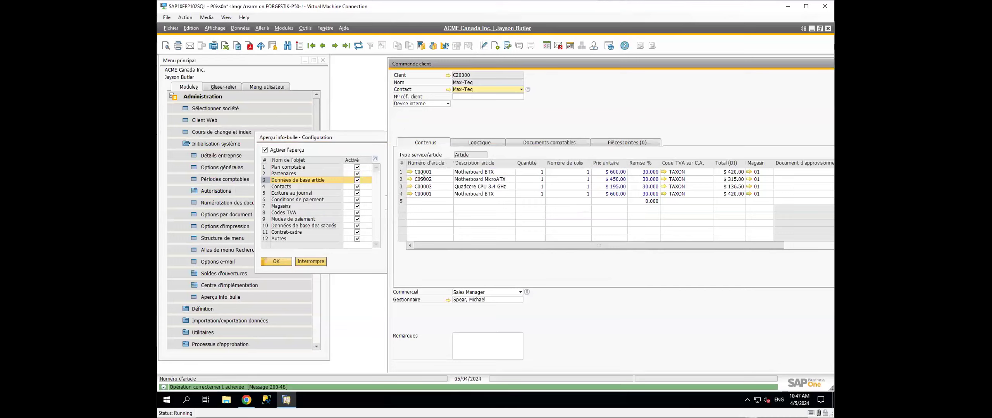
{"action": "mouse_move", "coordinate": [421, 175]}
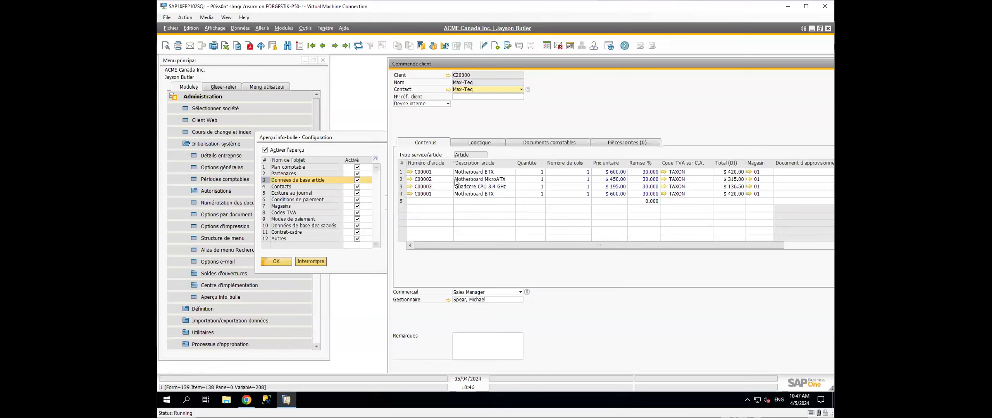
{"action": "mouse_move", "coordinate": [439, 178]}
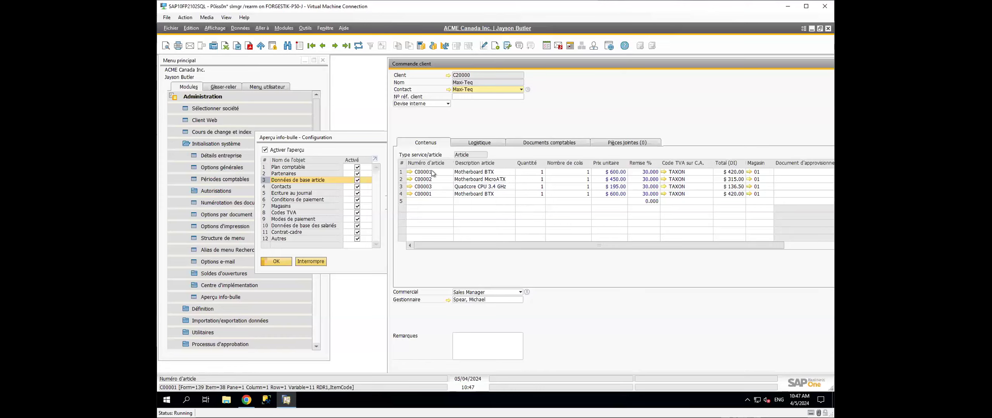
{"action": "left_click", "coordinate": [410, 172]}
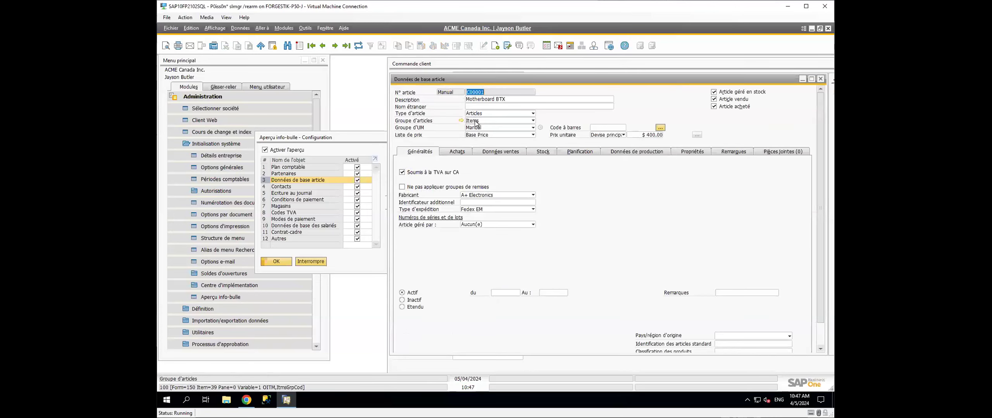
{"action": "key", "text": "Escape"}
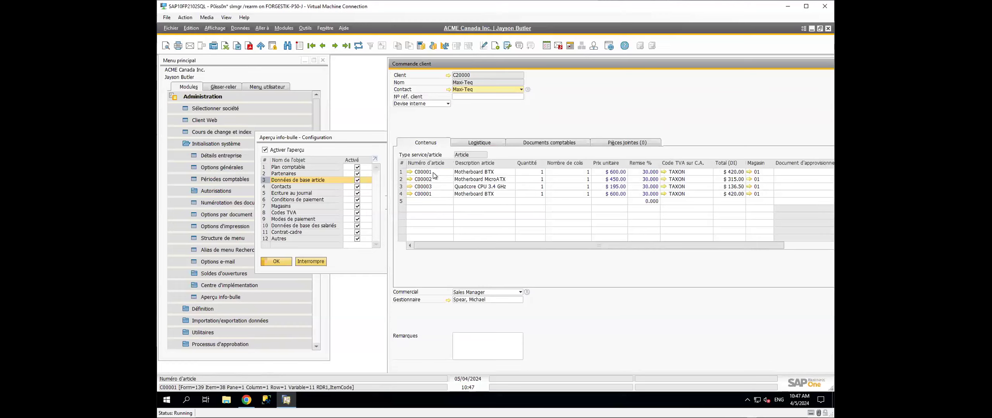
{"action": "mouse_move", "coordinate": [433, 173]}
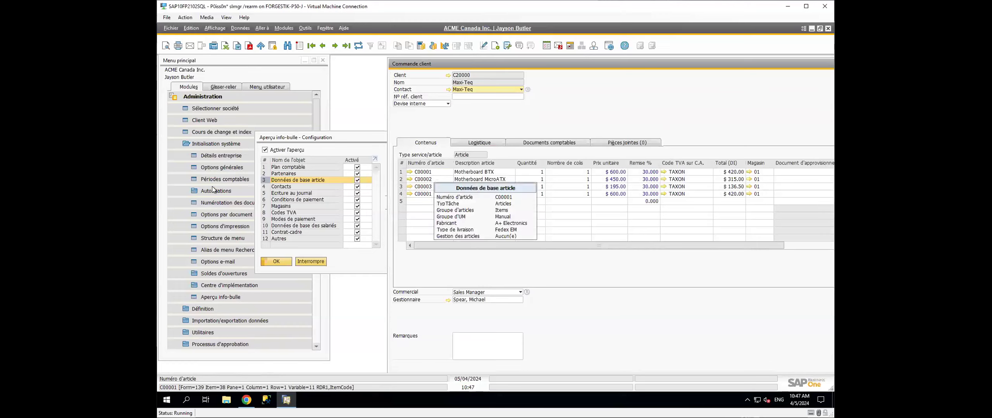
Display the tooltip properties available for Partenaires in the Aperçu info-bulle configuration
{"action": "left_click", "coordinate": [286, 180]}
{"action": "left_click", "coordinate": [286, 176]}
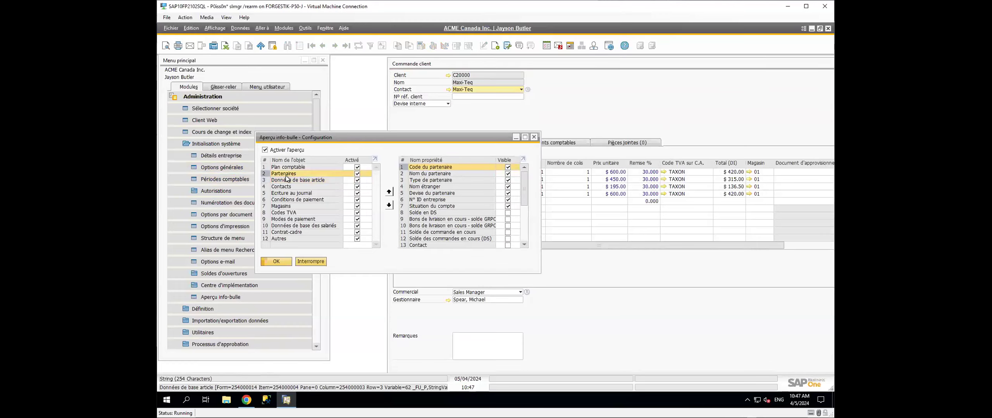